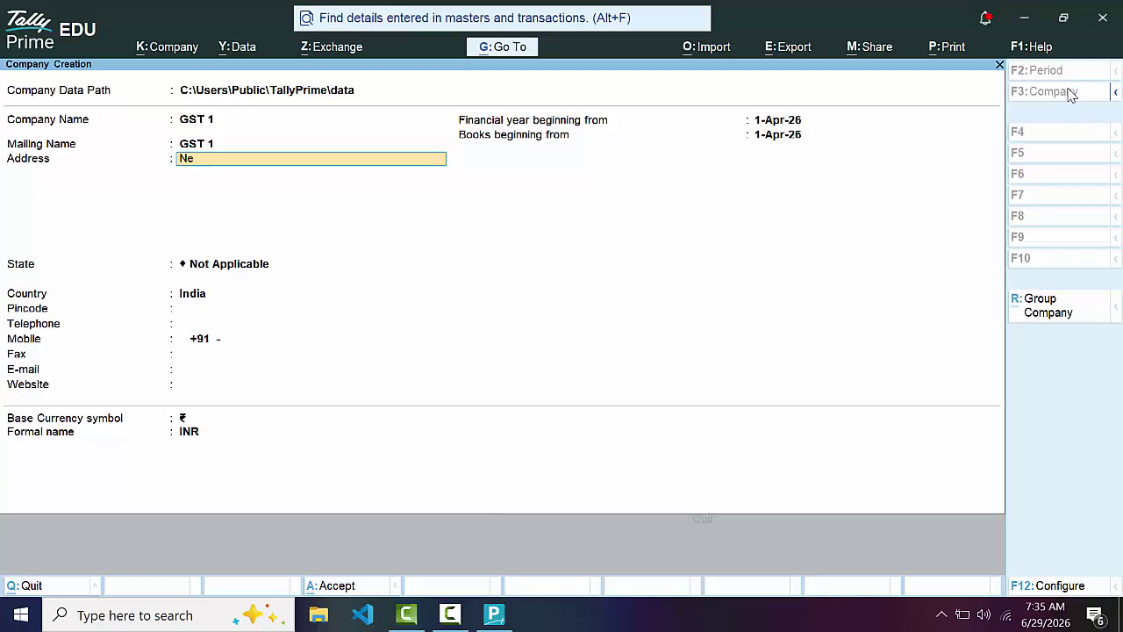
Enter address New Colony Deoria, state Uttar Pradesh, pincode 274001, and accept the GST 1 company
{"action": "type", "text": "ony Die"}
{"action": "key", "text": "BackSpace"}
{"action": "key", "text": "BackSpace"}
{"action": "type", "text": "eoria"}
{"action": "key", "text": "Return"}
{"action": "key", "text": "Return"}
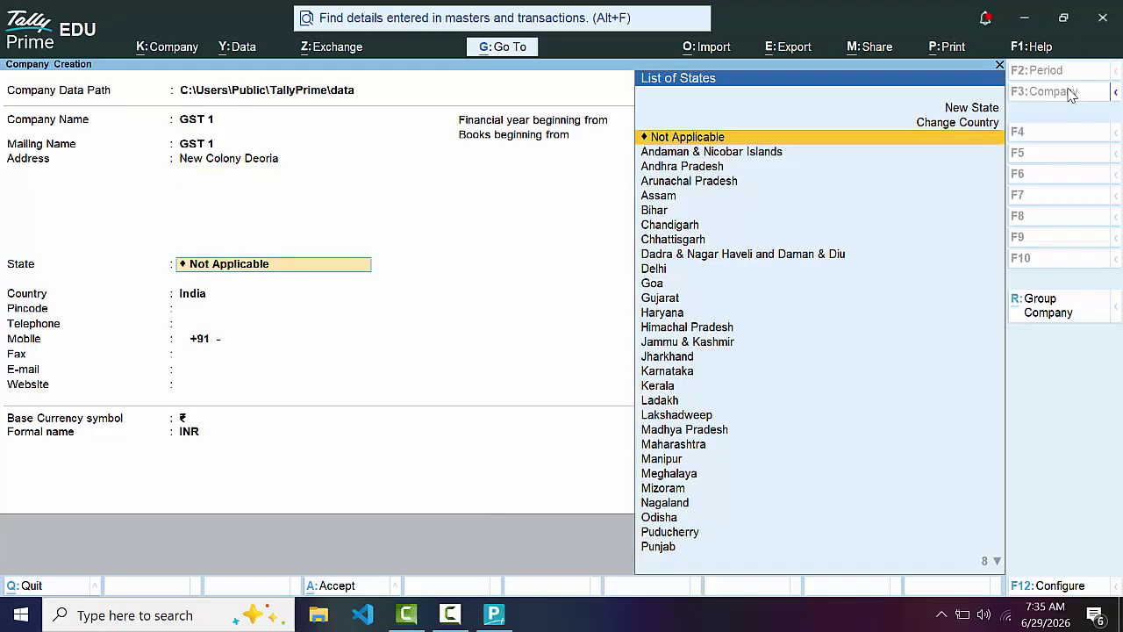
{"action": "type", "text": "U"}
{"action": "key", "text": "Down"}
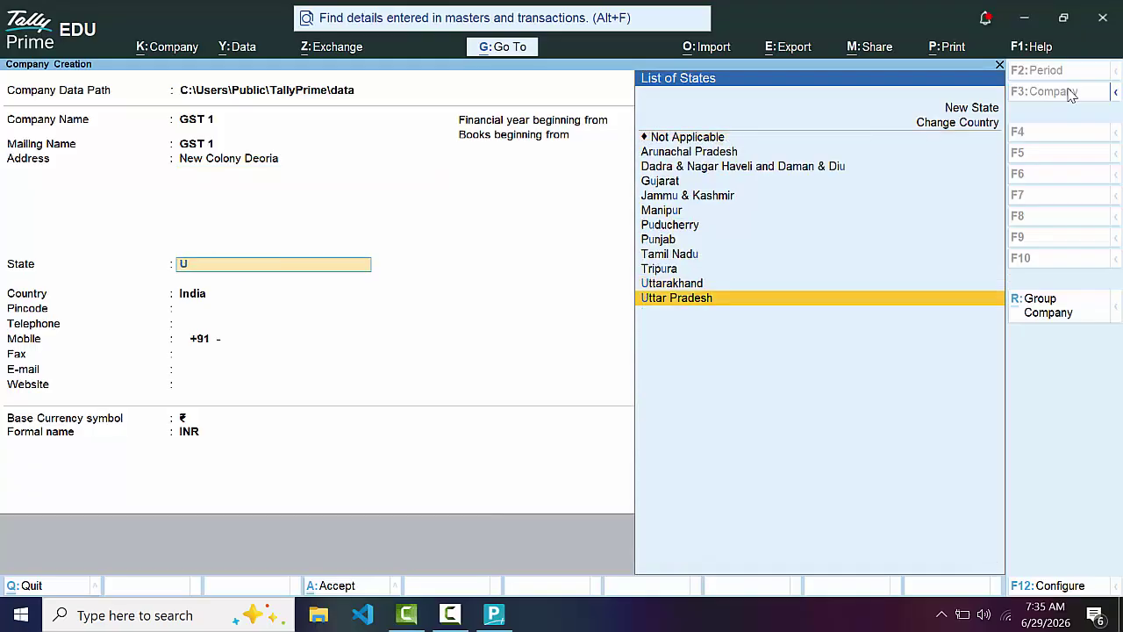
{"action": "key", "text": "Return"}
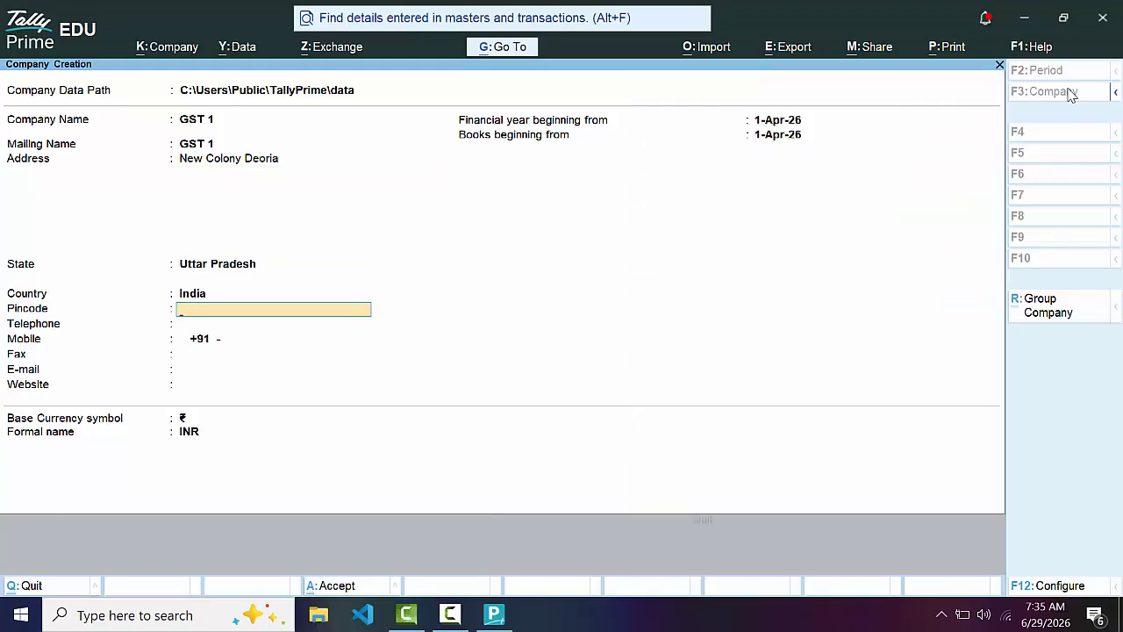
{"action": "type", "text": "274001"}
{"action": "key", "text": "Return"}
{"action": "key", "text": "Return"}
{"action": "key", "text": "Return"}
{"action": "key", "text": "Return"}
{"action": "key", "text": "Return"}
{"action": "key", "text": "Return"}
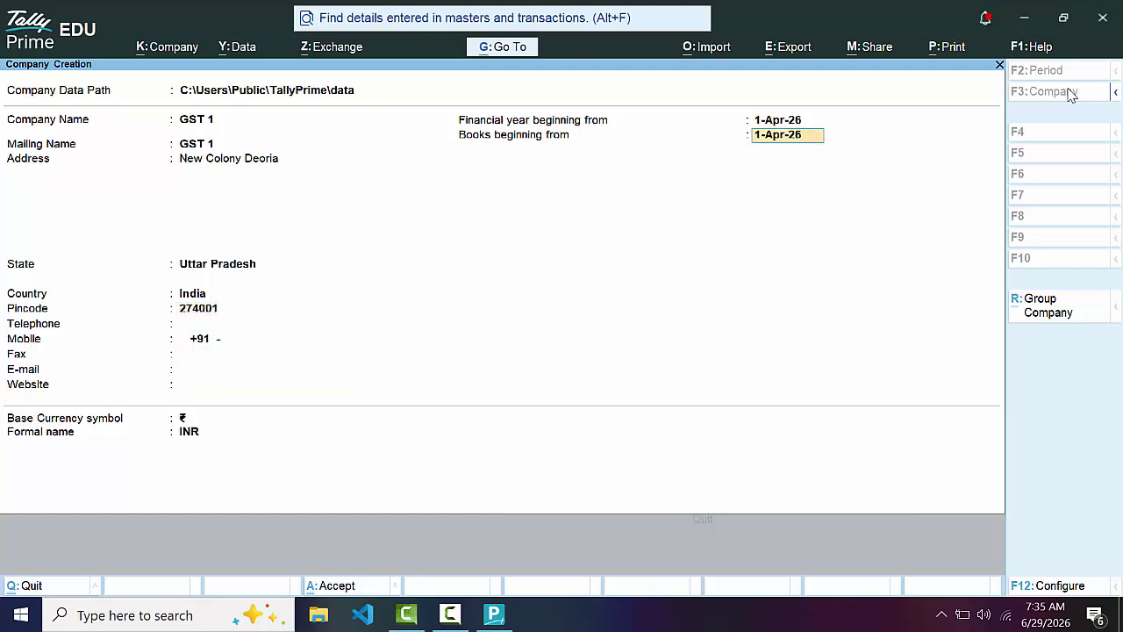
{"action": "key", "text": "Return"}
{"action": "key", "text": "Return"}
{"action": "key", "text": "Return"}
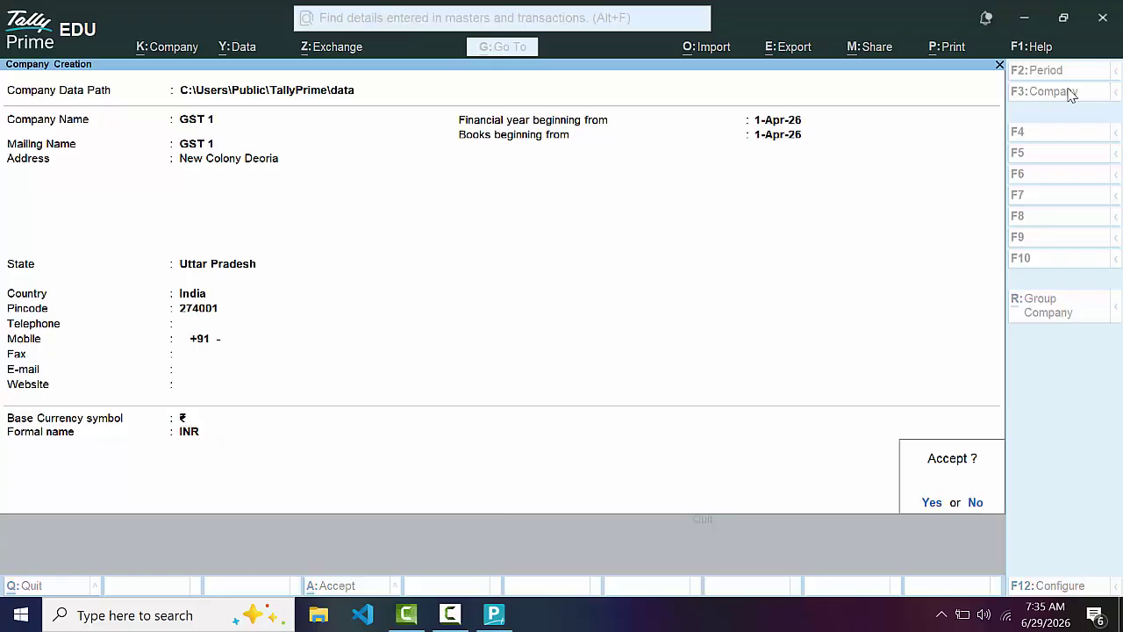
{"action": "key", "text": "Return"}
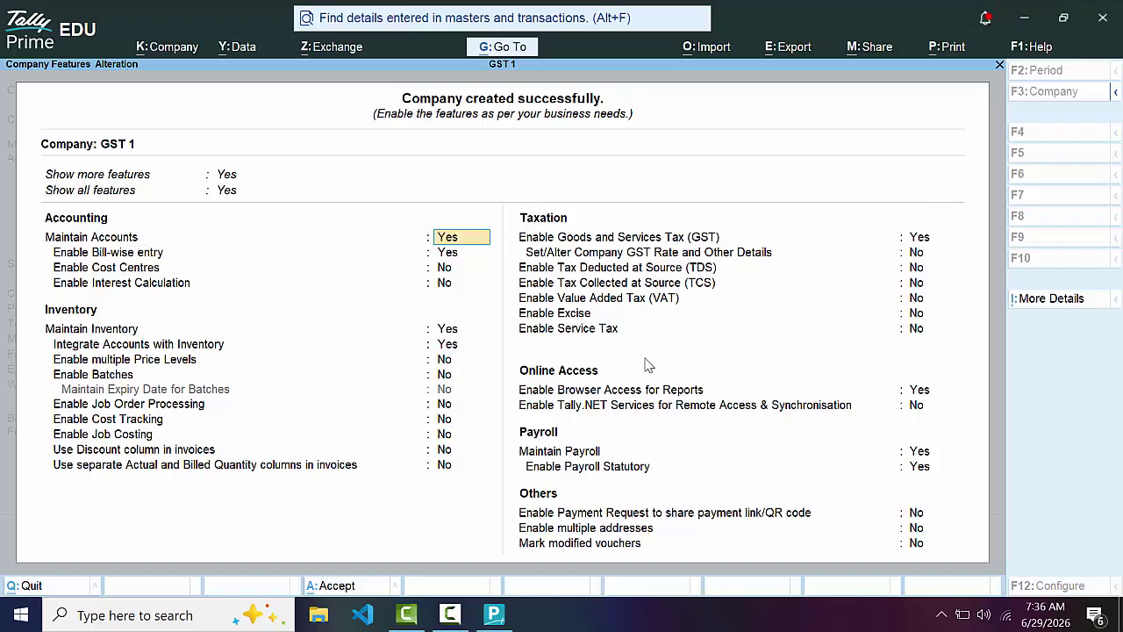
Enable GST and enter the GSTIN, keeping Regular Uttar Pradesh registration and monthly GSTR-1
{"action": "left_click", "coordinate": [921, 242]}
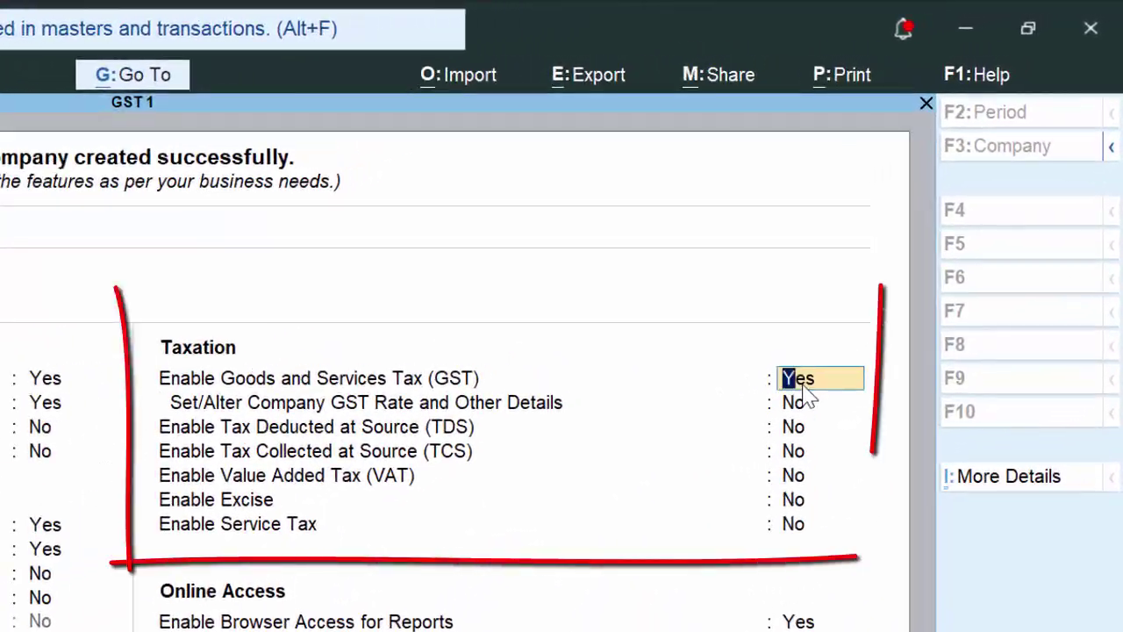
{"action": "key", "text": "Return"}
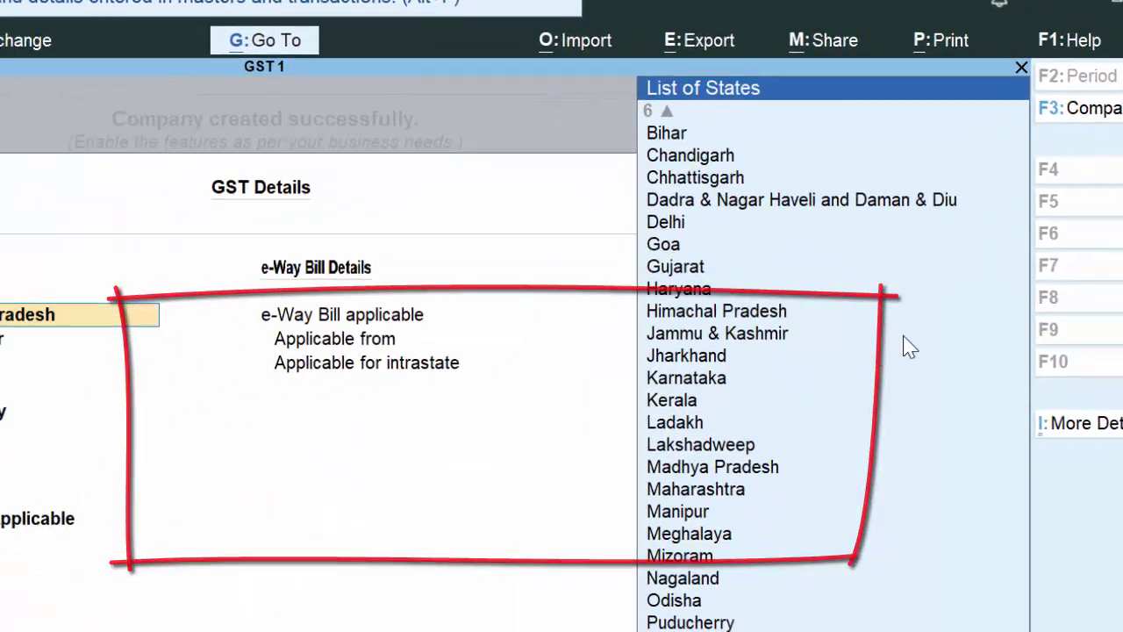
{"action": "key", "text": "Return"}
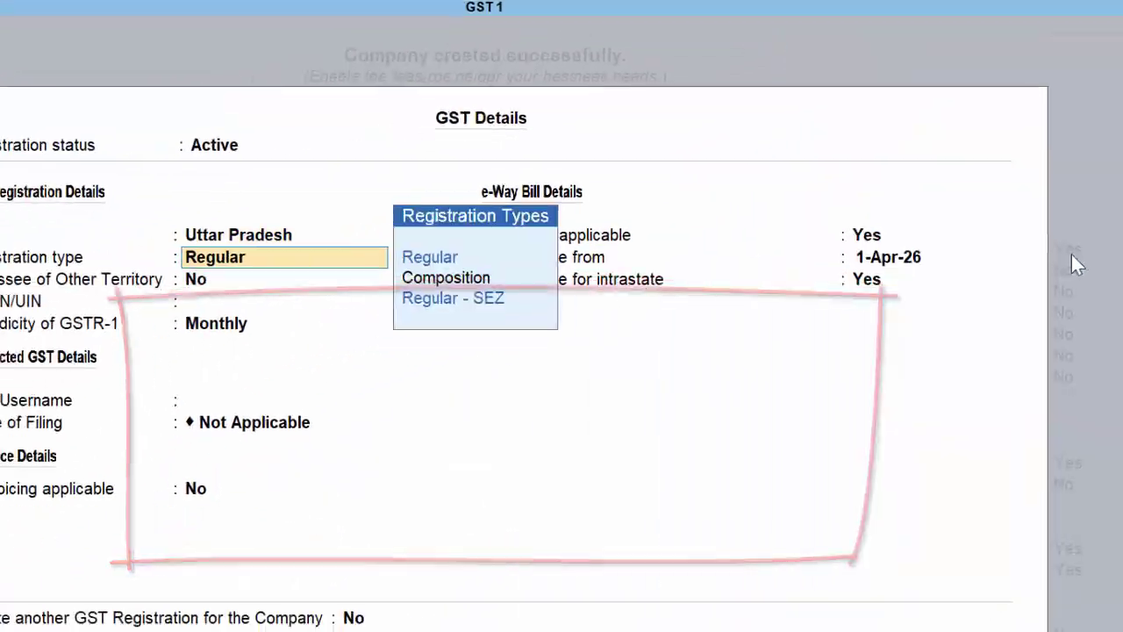
{"action": "key", "text": "Return"}
{"action": "key", "text": "Return"}
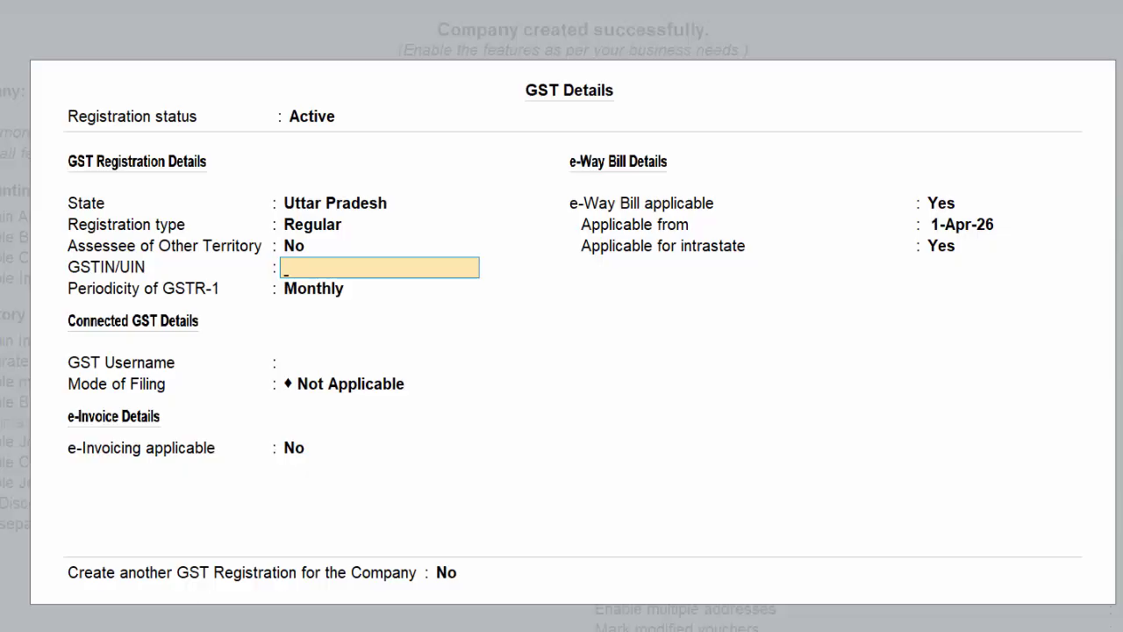
{"action": "type", "text": "HGFHGFHFHKJ"}
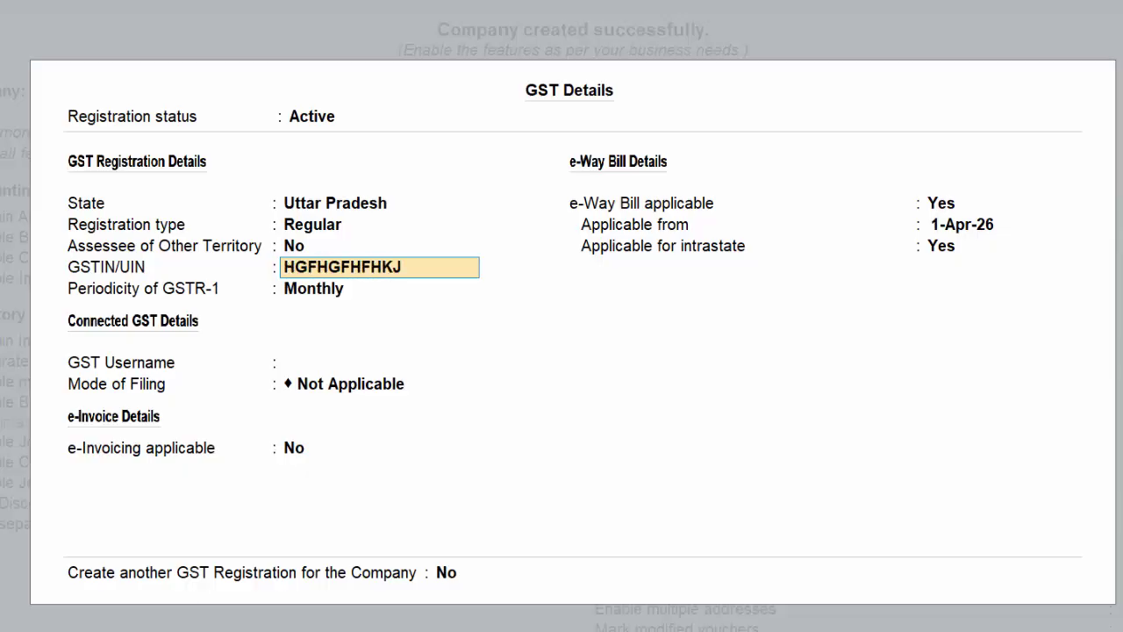
{"action": "key", "text": "Return"}
{"action": "key", "text": "Return"}
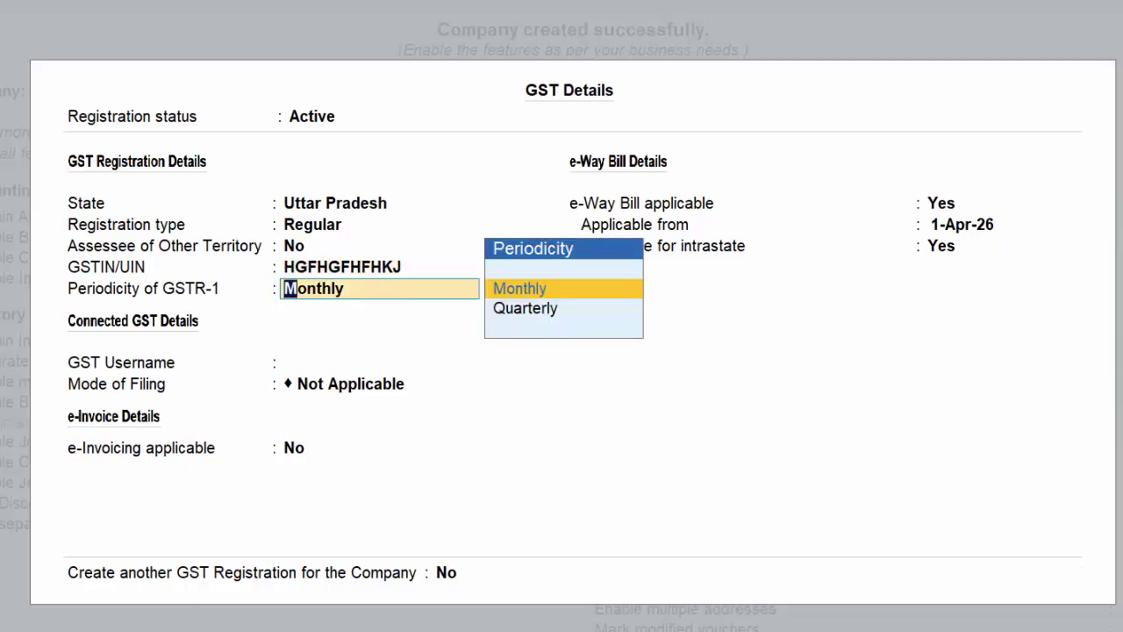
{"action": "key", "text": "Return"}
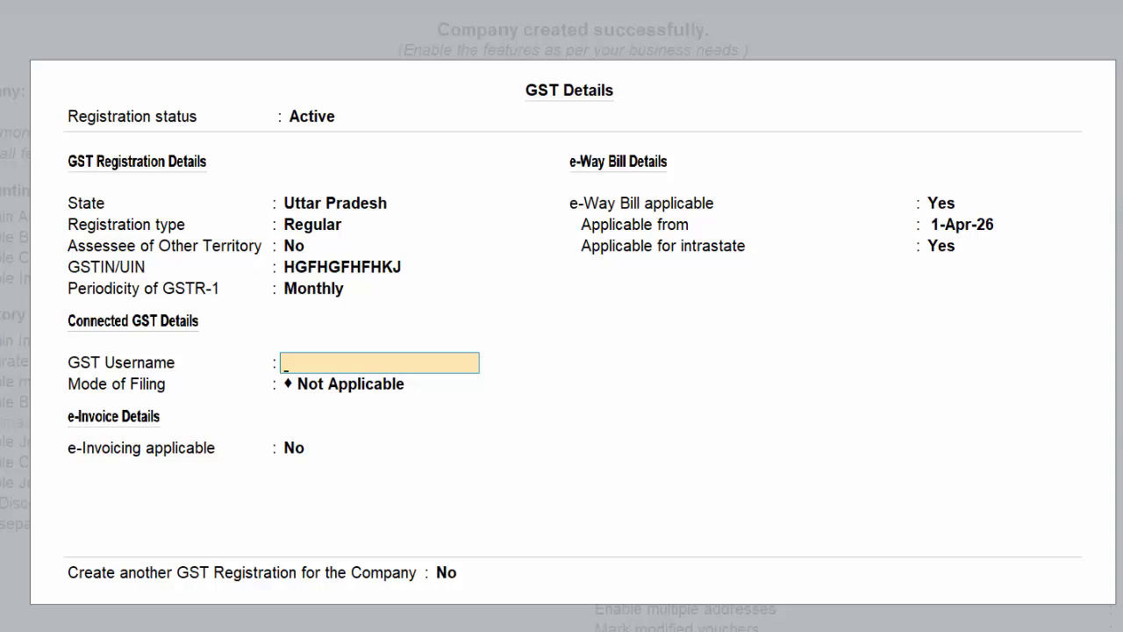
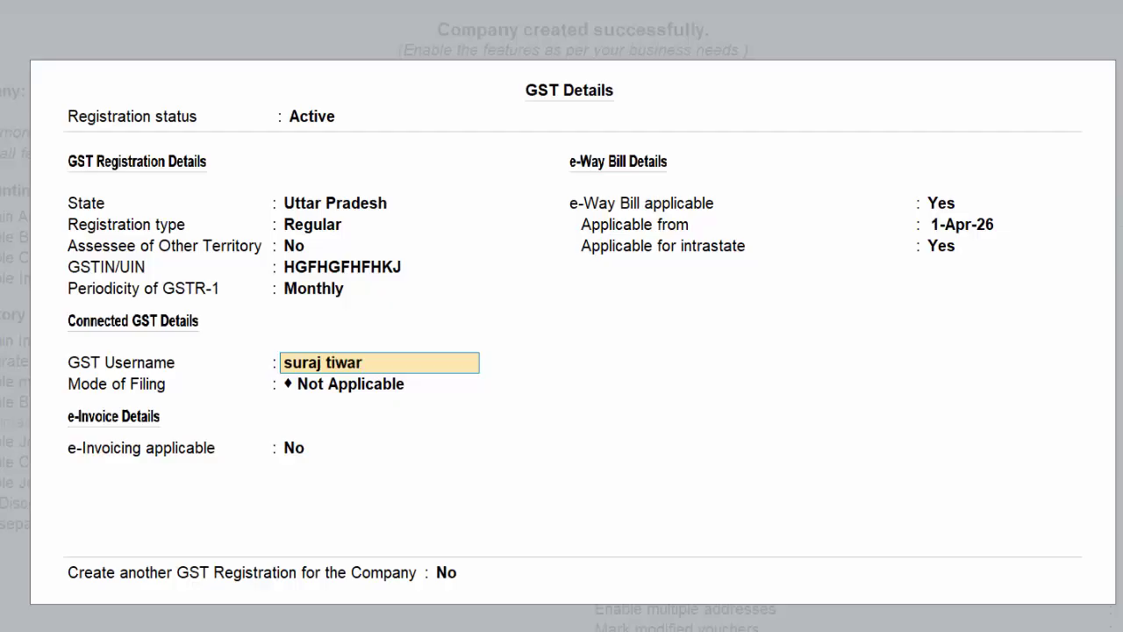
Fill in the GST username and accept the GST Details form
{"action": "key", "text": "Return"}
{"action": "key", "text": "Return"}
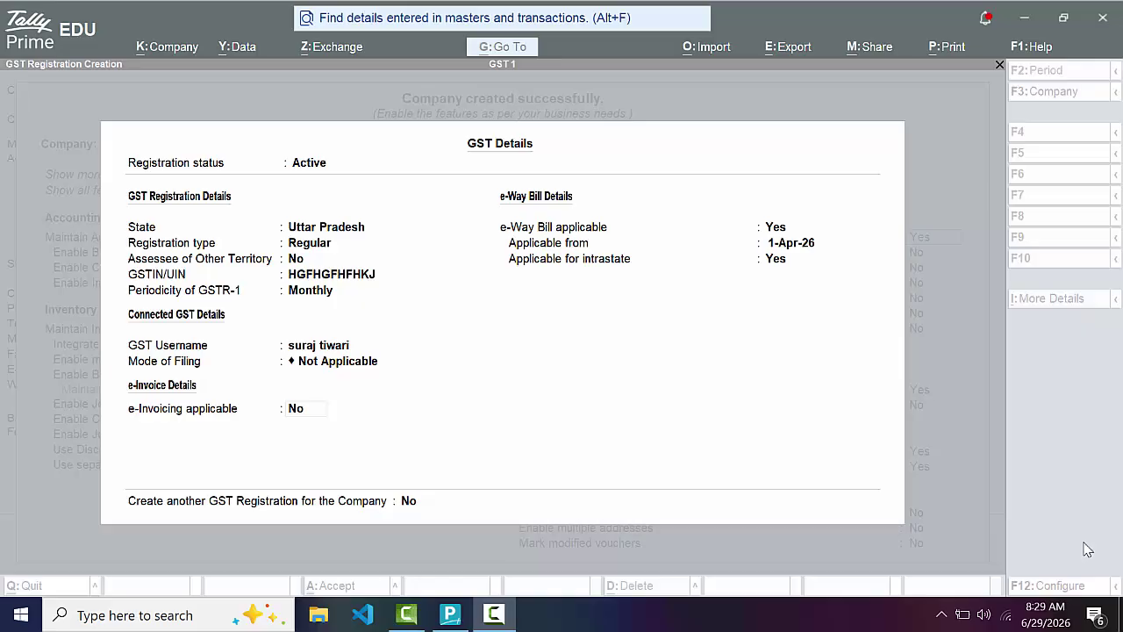
{"action": "left_click", "coordinate": [325, 413]}
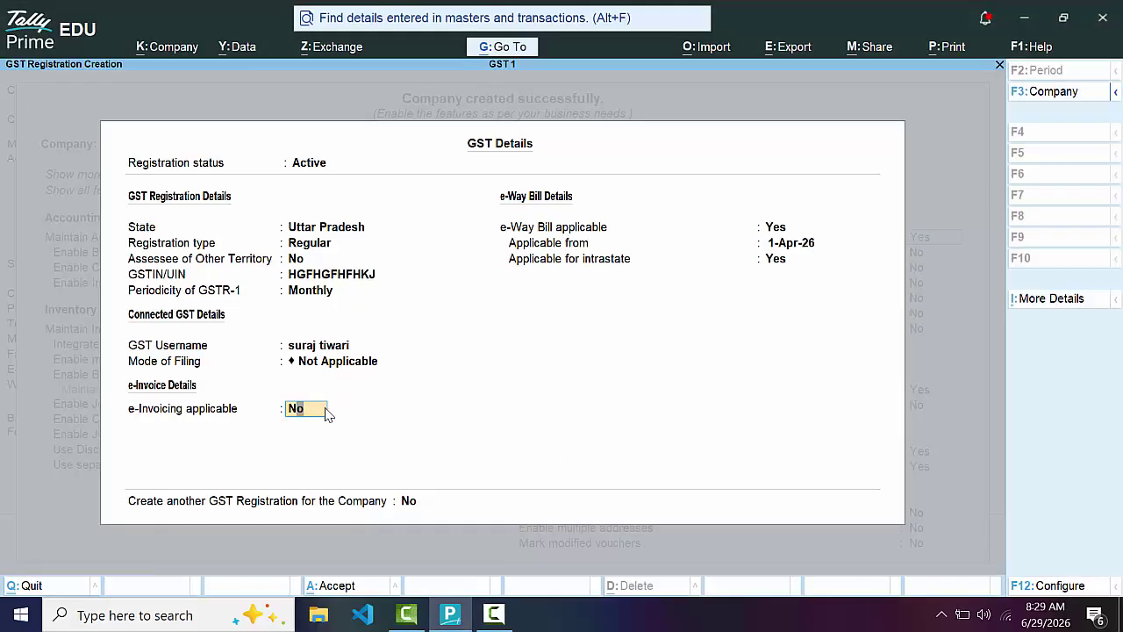
{"action": "key", "text": "Return"}
{"action": "key", "text": "Return"}
{"action": "key", "text": "Return"}
{"action": "key", "text": "Return"}
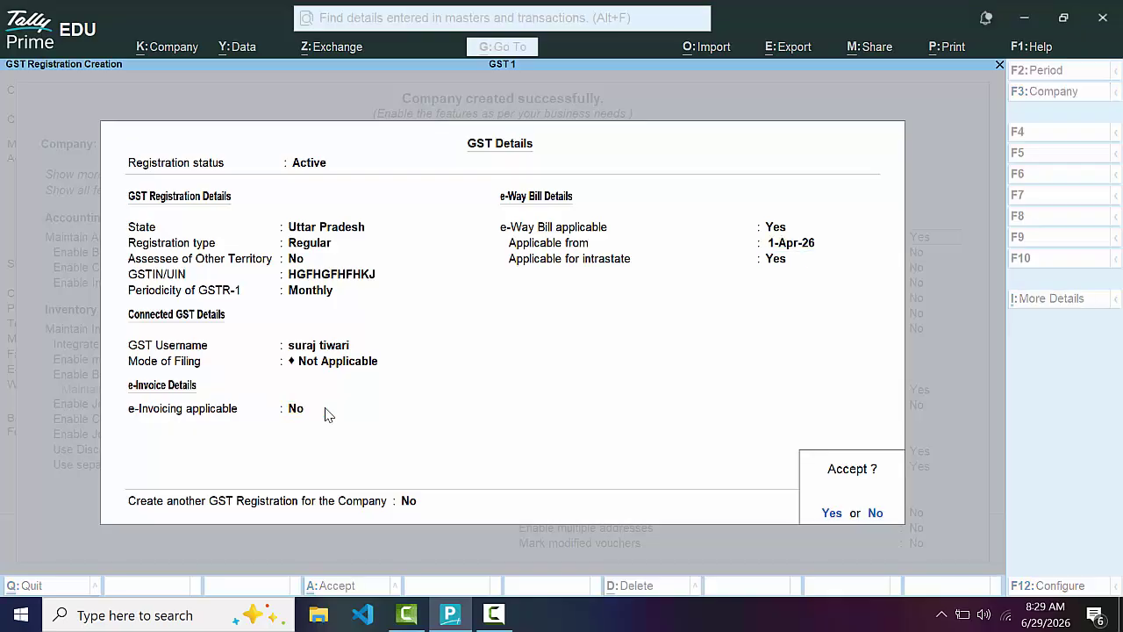
{"action": "key", "text": "Return"}
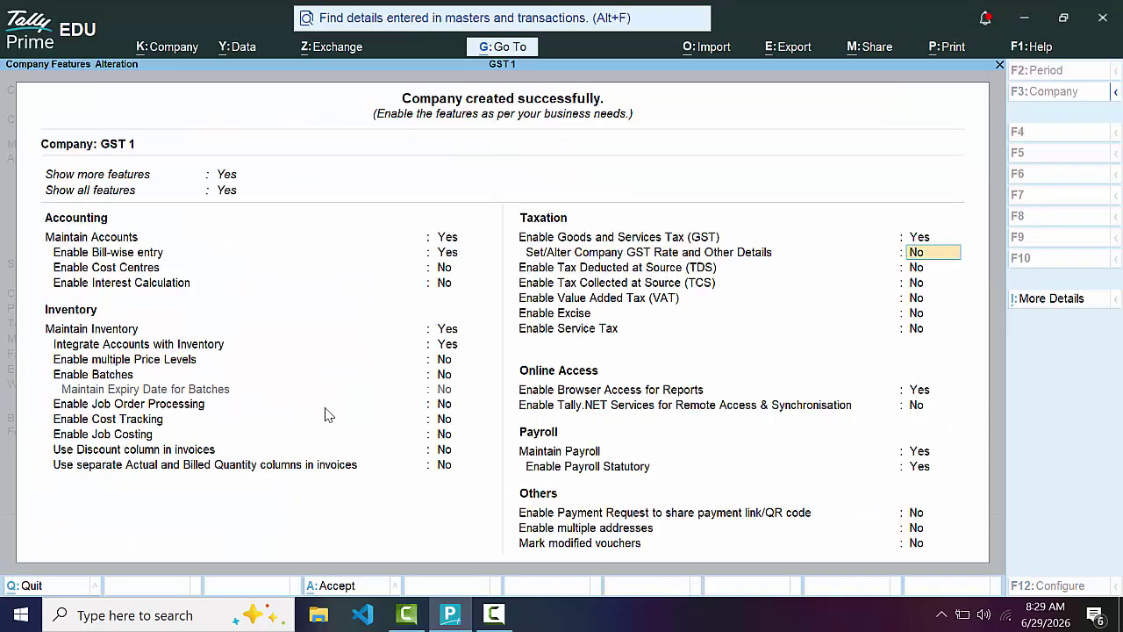
Specify company GST rate details: HSN/SAC 57568, Taxable, 5% GST
{"action": "type", "text": "y"}
{"action": "key", "text": "Return"}
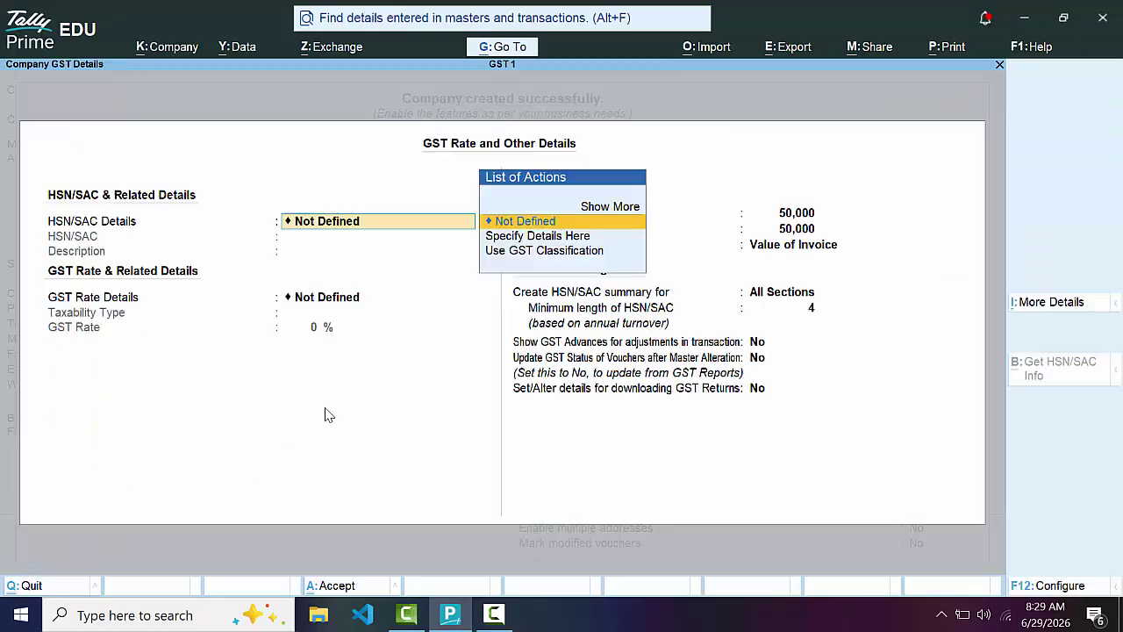
{"action": "key", "text": "Down"}
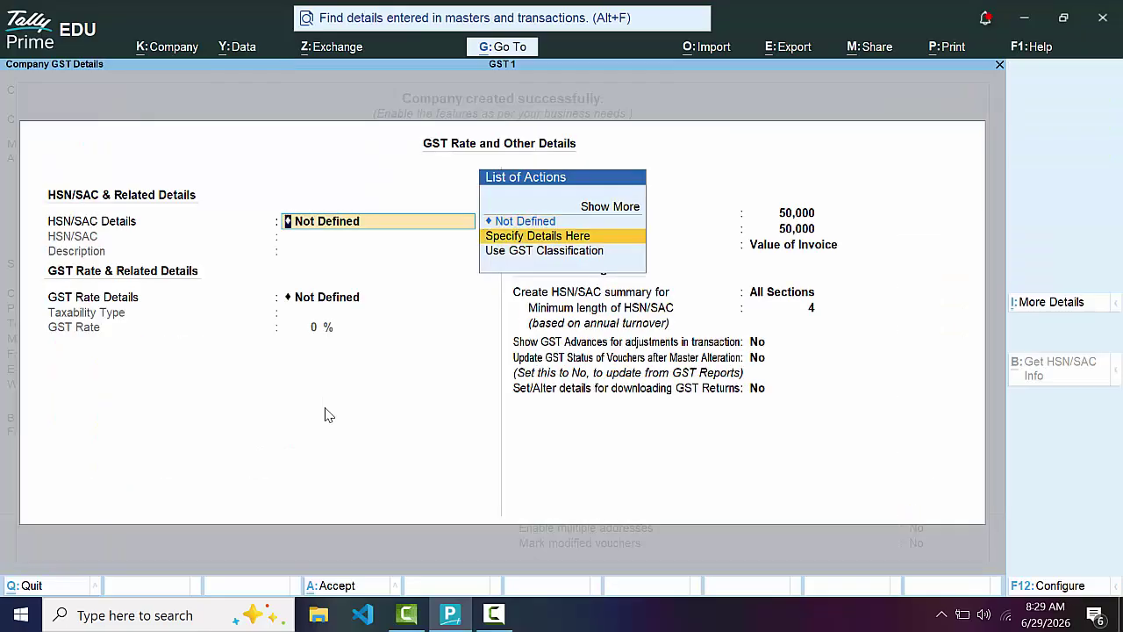
{"action": "key", "text": "Return"}
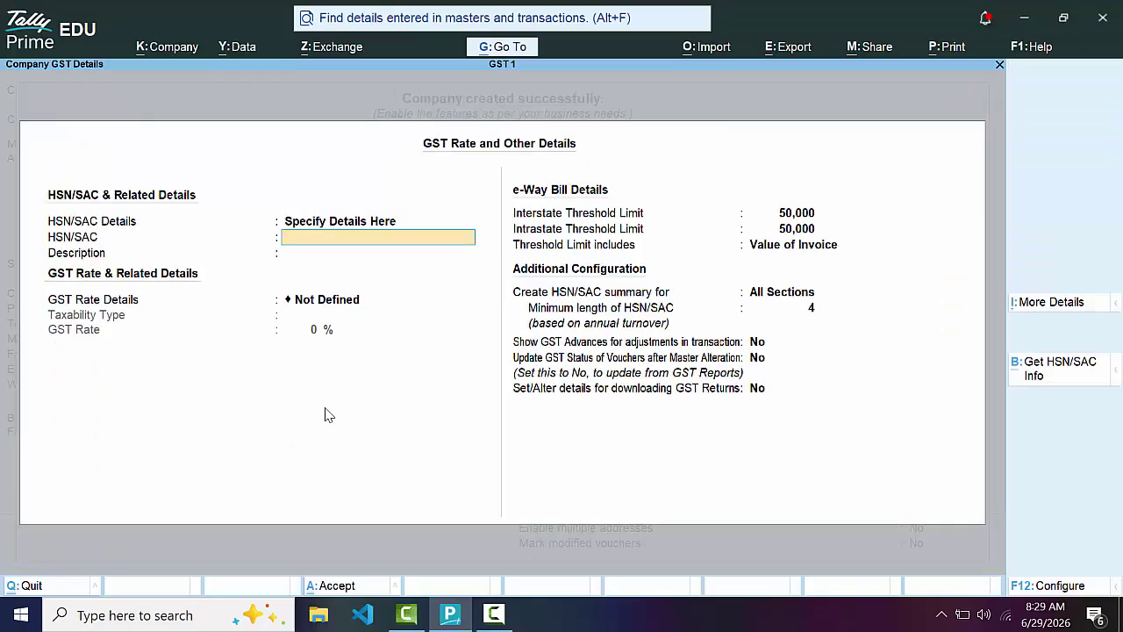
{"action": "type", "text": "57568"}
{"action": "key", "text": "Return"}
{"action": "key", "text": "Return"}
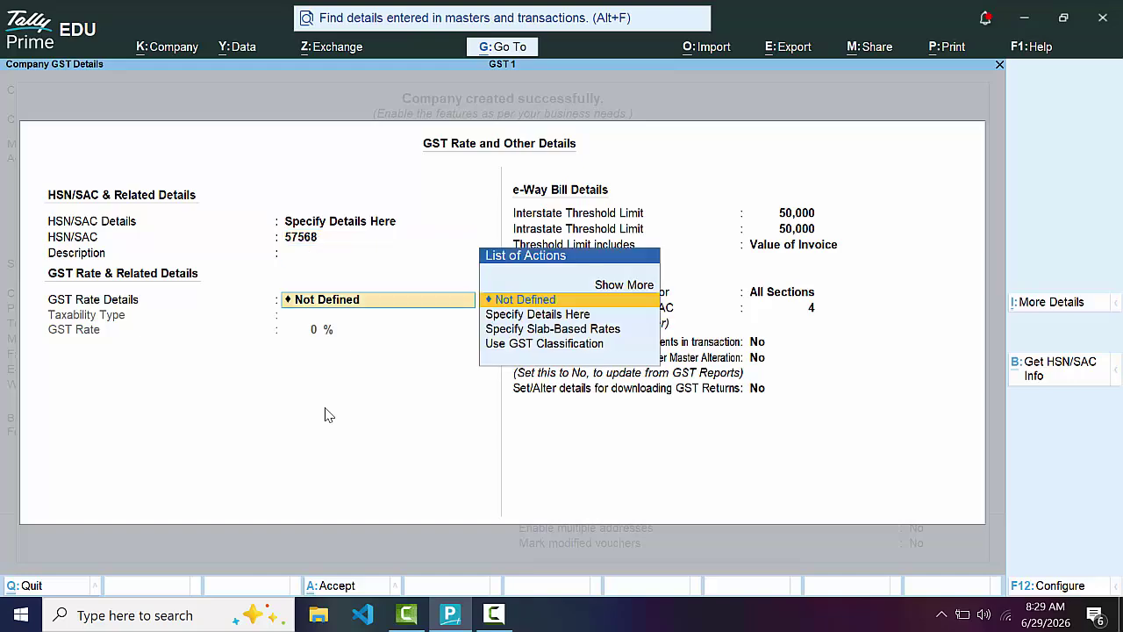
{"action": "key", "text": "Down"}
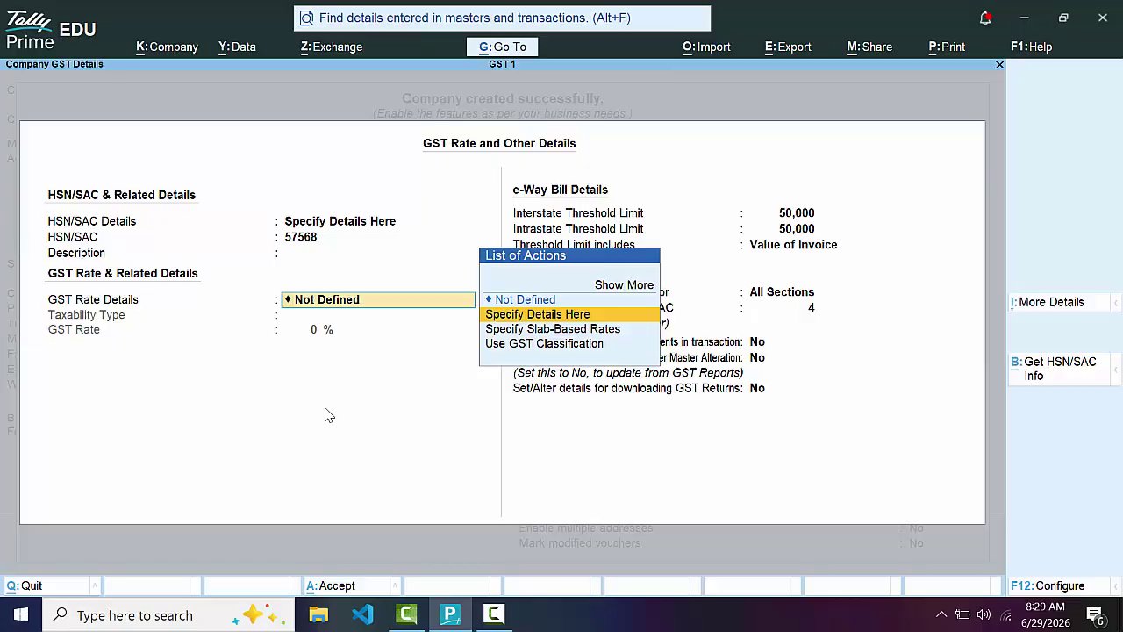
{"action": "key", "text": "Return"}
{"action": "key", "text": "Return"}
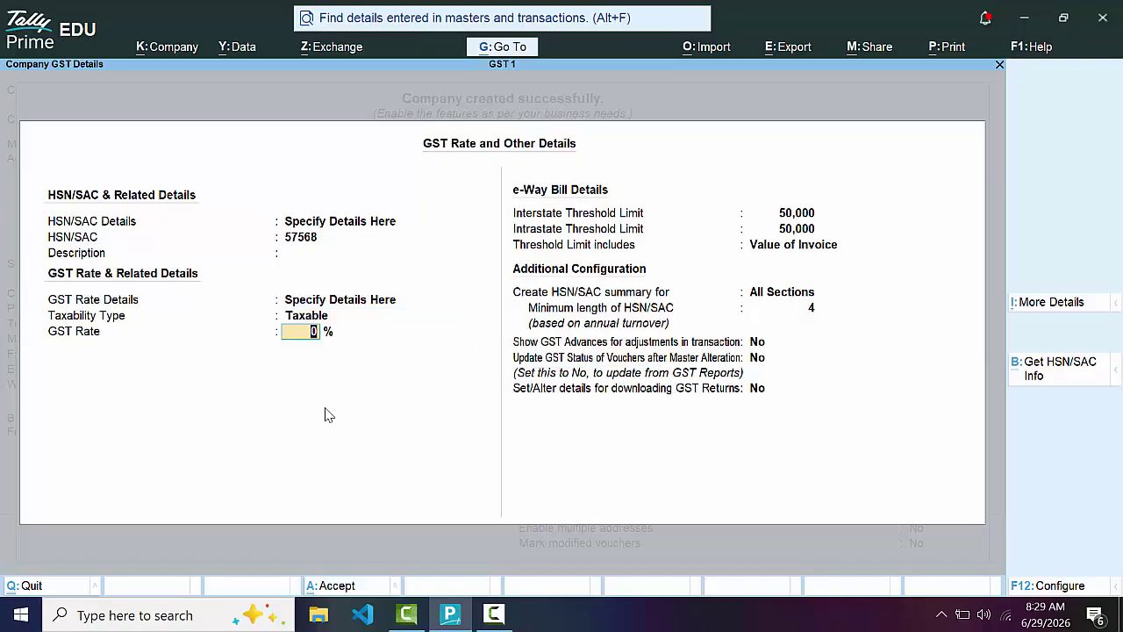
{"action": "type", "text": "5"}
{"action": "key", "text": "Return"}
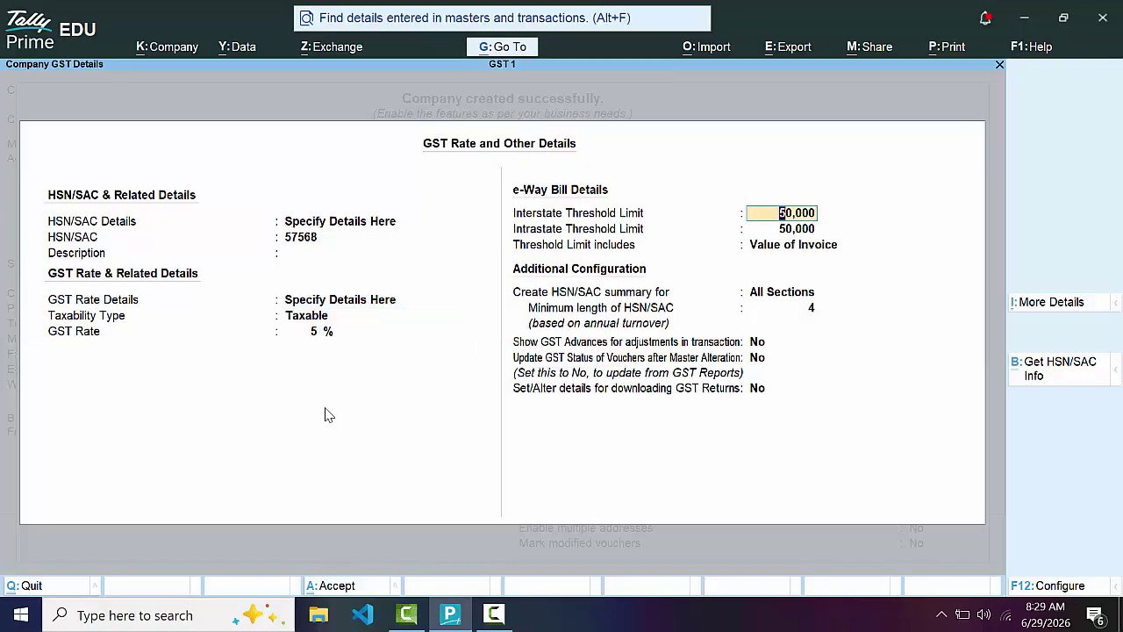
{"action": "key", "text": "Return"}
{"action": "key", "text": "Return"}
{"action": "key", "text": "Return"}
{"action": "key", "text": "Return"}
{"action": "key", "text": "Return"}
{"action": "key", "text": "Return"}
{"action": "key", "text": "Return"}
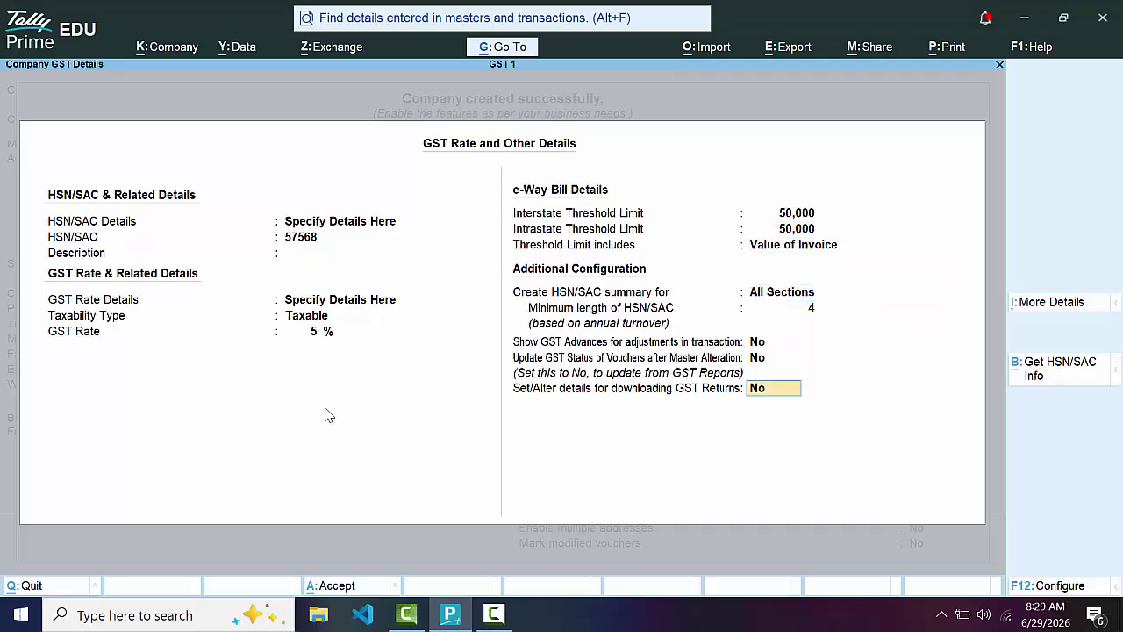
{"action": "key", "text": "Return"}
Turn off browser access and payroll, then save the company features
{"action": "key", "text": "Return"}
{"action": "key", "text": "Return"}
{"action": "key", "text": "Return"}
{"action": "key", "text": "Return"}
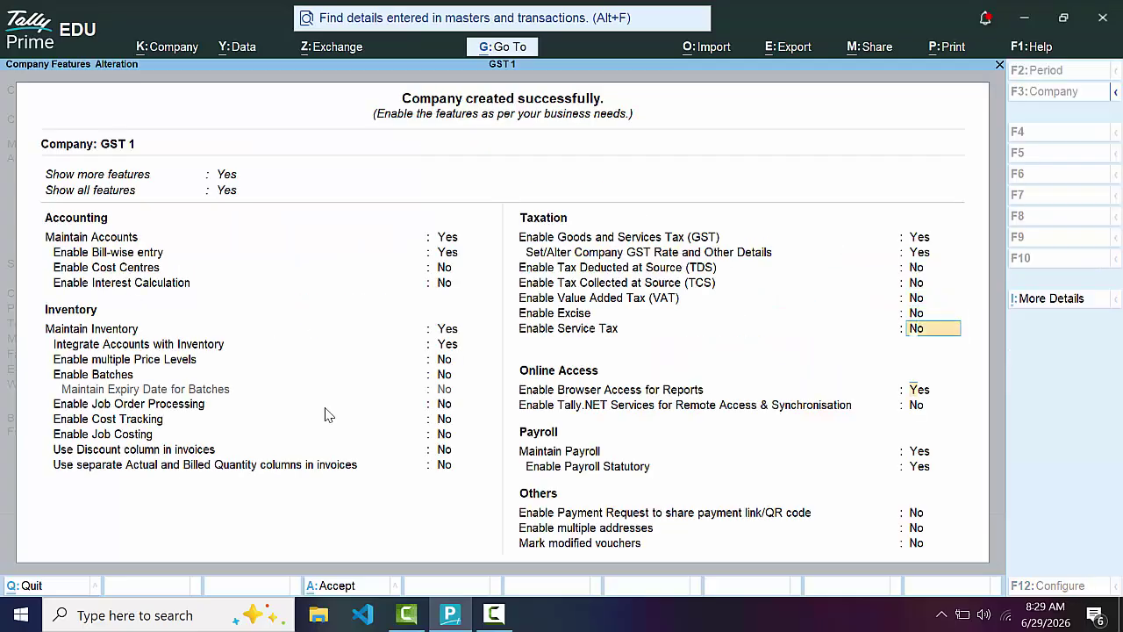
{"action": "key", "text": "Return"}
{"action": "type", "text": "n"}
{"action": "key", "text": "Return"}
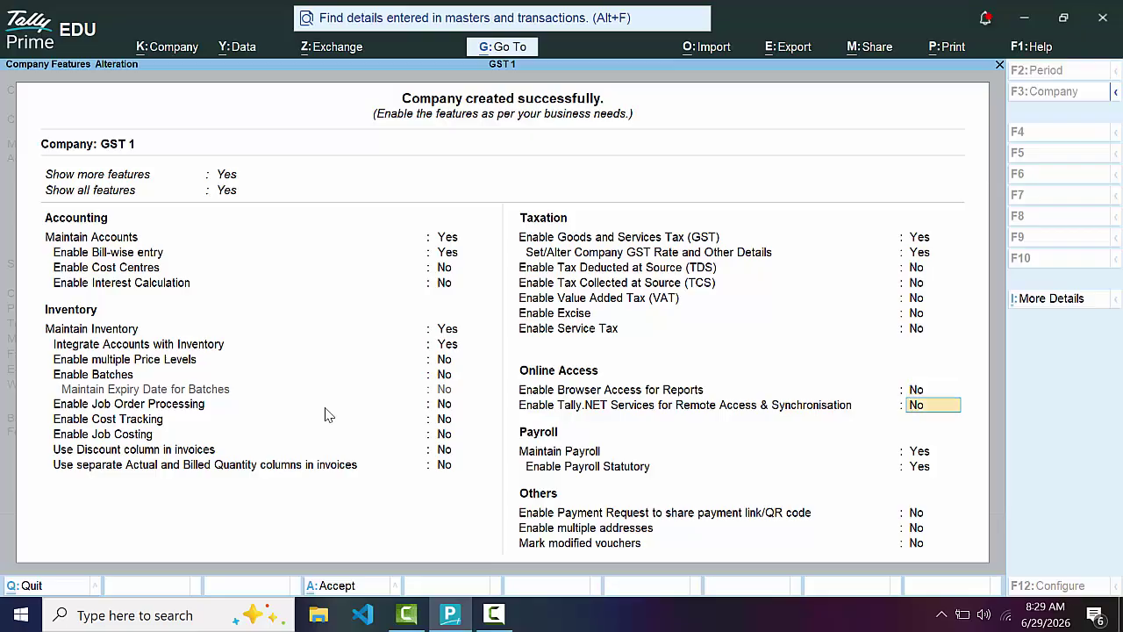
{"action": "key", "text": "Return"}
{"action": "type", "text": "n"}
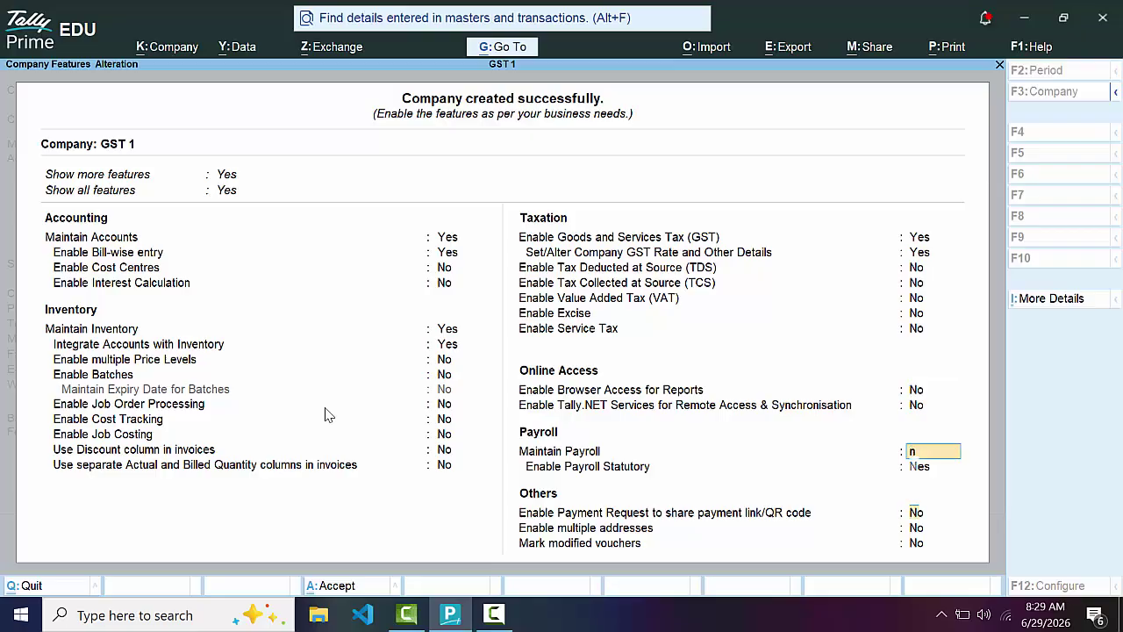
{"action": "key", "text": "Return"}
{"action": "key", "text": "Return"}
{"action": "key", "text": "Return"}
{"action": "key", "text": "Return"}
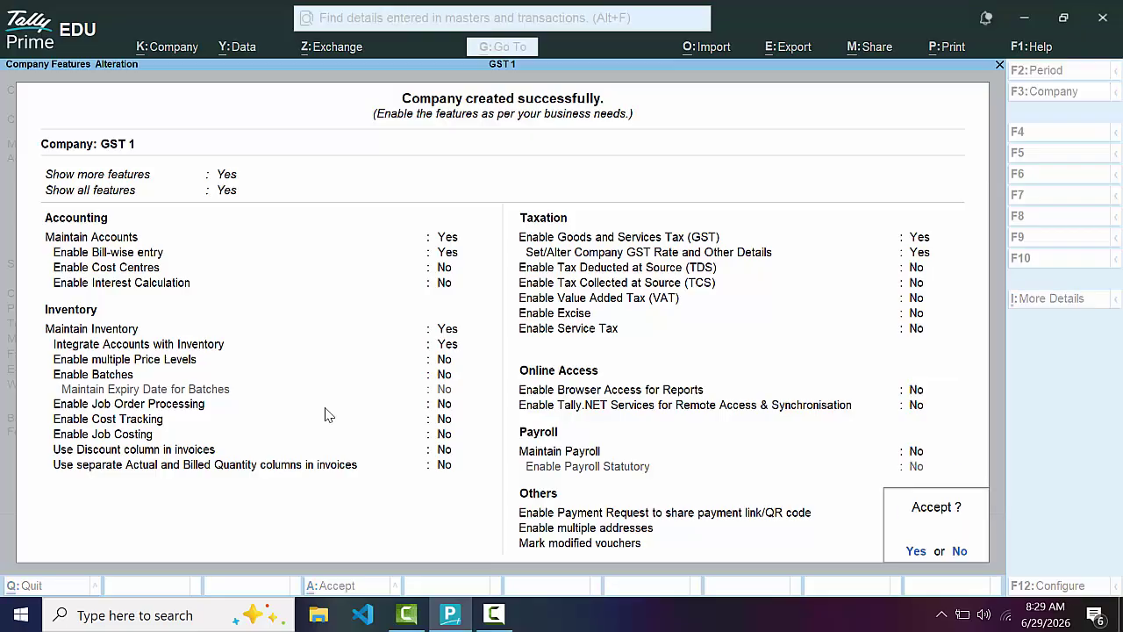
{"action": "key", "text": "y"}
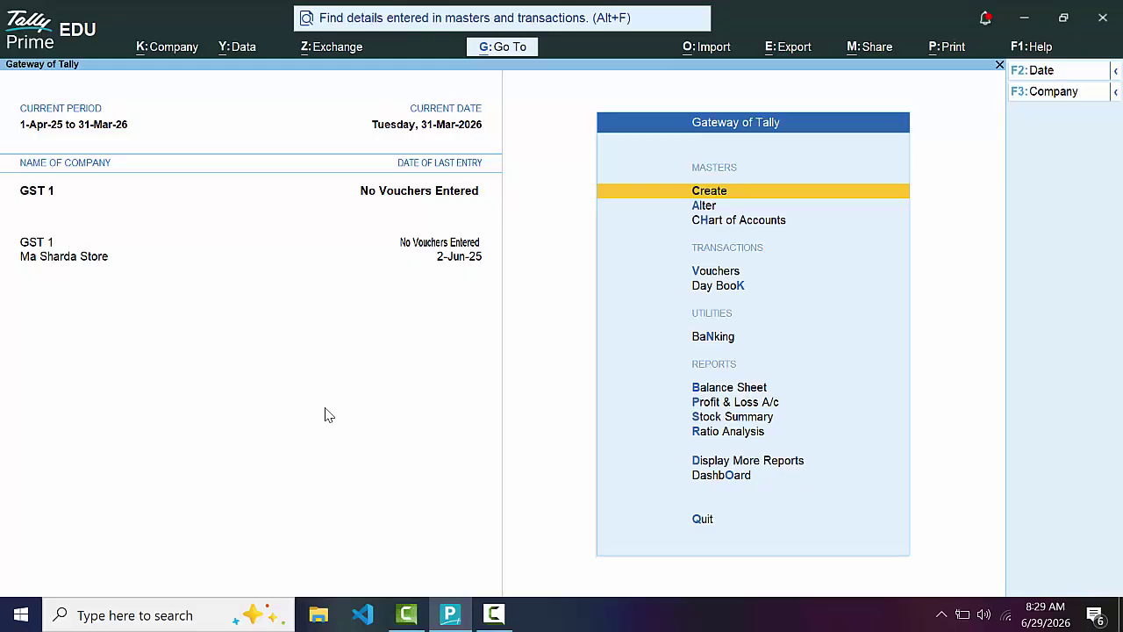
Create the Capital A/c ledger under the Capital Account group and save it
{"action": "key", "text": "Return"}
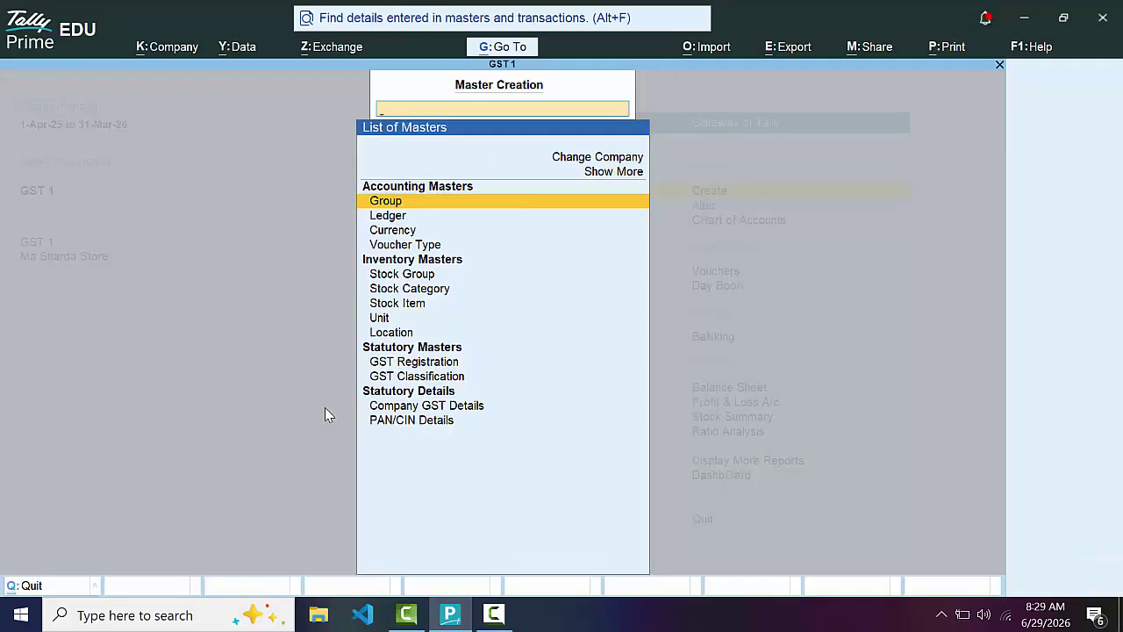
{"action": "key", "text": "Down"}
{"action": "key", "text": "Return"}
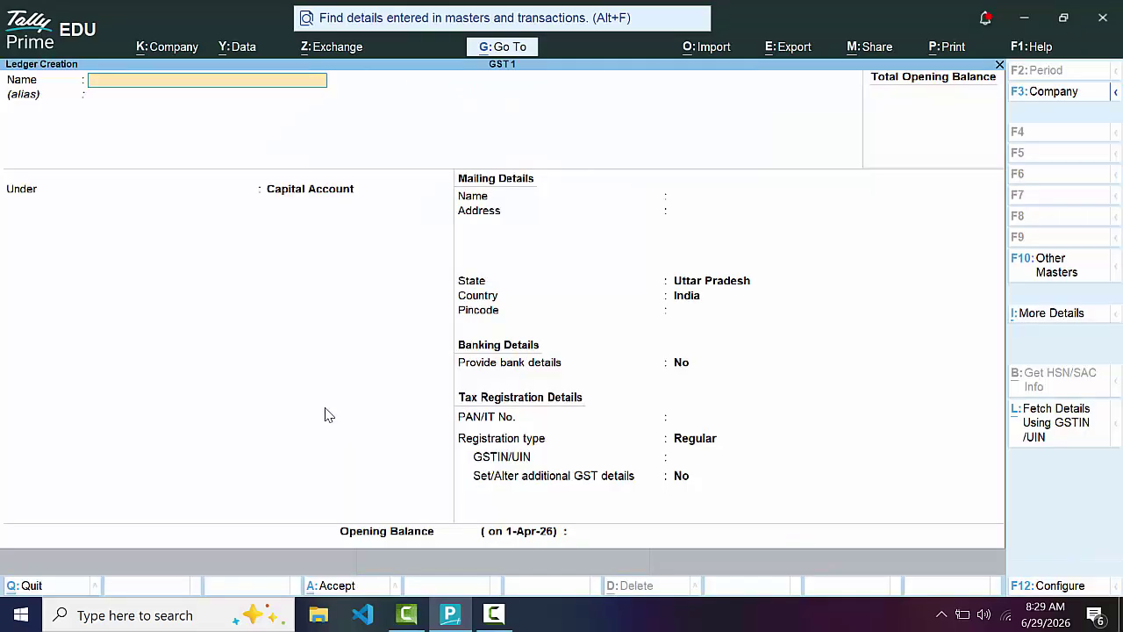
{"action": "type", "text": "Capital a/c"}
{"action": "key", "text": "Return"}
{"action": "key", "text": "Return"}
{"action": "key", "text": "Return"}
{"action": "key", "text": "Return"}
{"action": "key", "text": "Return"}
{"action": "key", "text": "Return"}
{"action": "key", "text": "Return"}
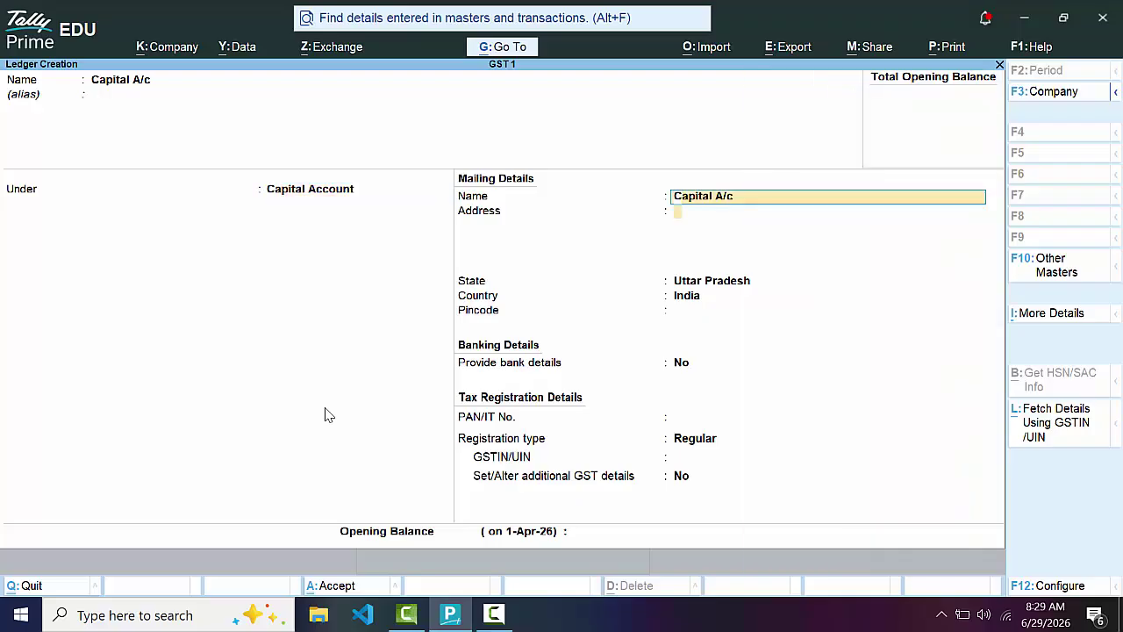
{"action": "key", "text": "Return"}
{"action": "key", "text": "Return"}
{"action": "key", "text": "Return"}
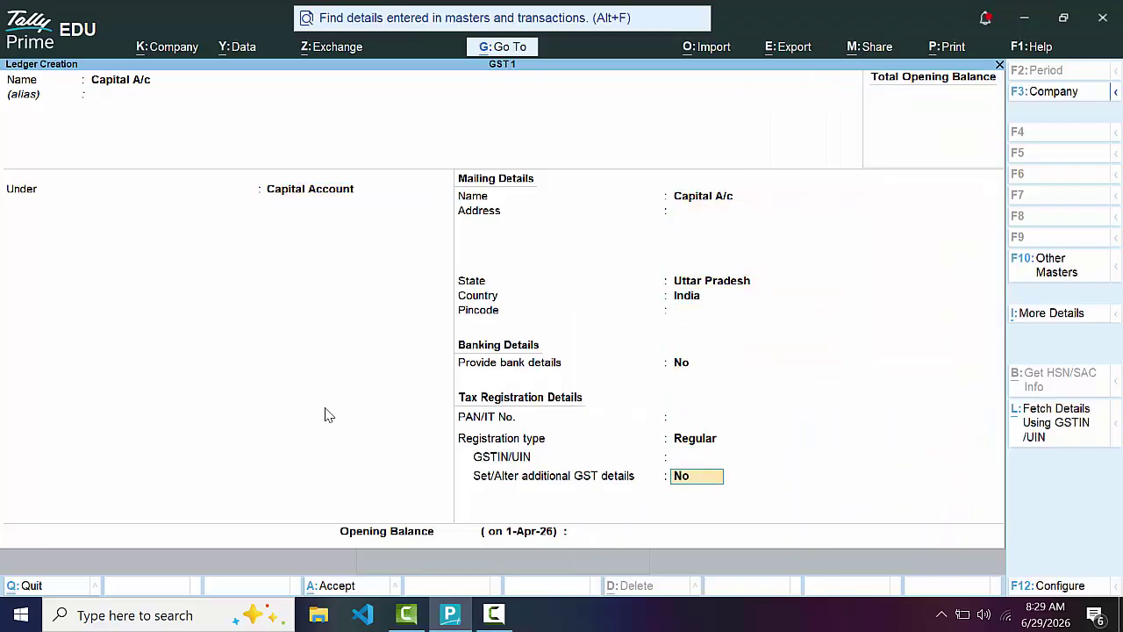
{"action": "key", "text": "Return"}
{"action": "key", "text": "Return"}
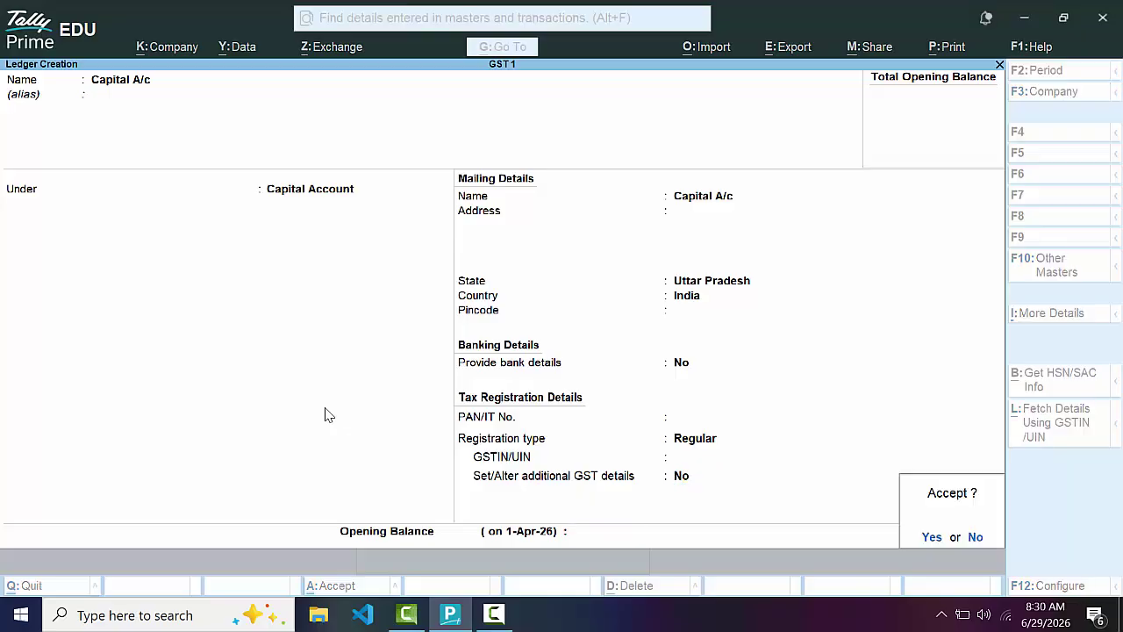
{"action": "key", "text": "Return"}
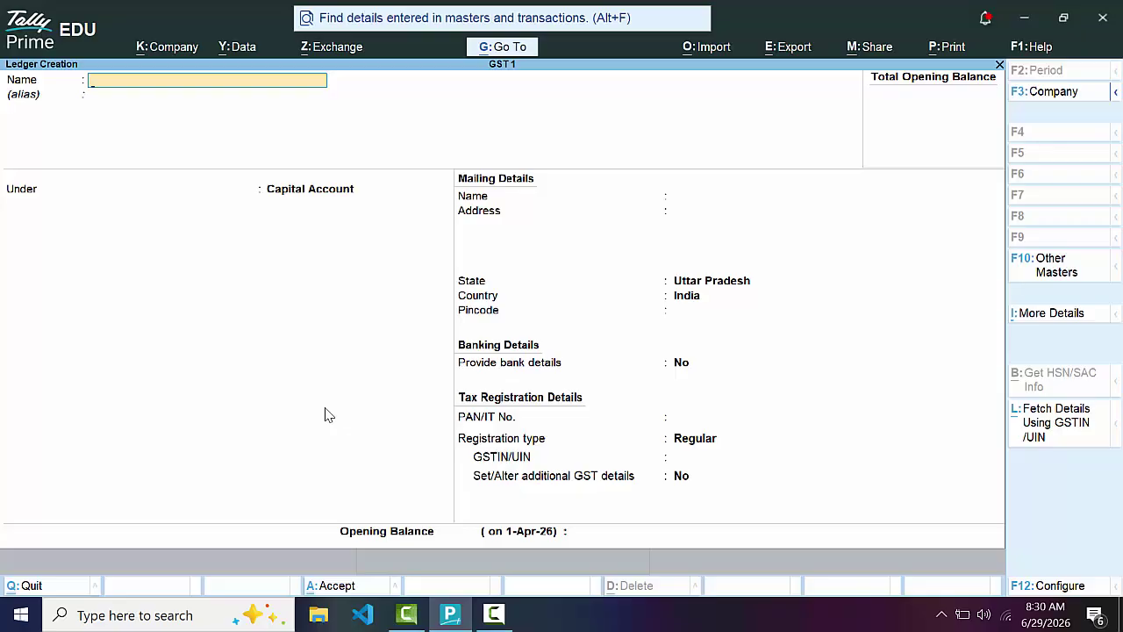
Save Supplier 1 under Sundry Creditors with Regular registration, entering Supplier 2 as the next name
{"action": "type", "text": "Supplier 1"}
{"action": "key", "text": "Return"}
{"action": "key", "text": "Return"}
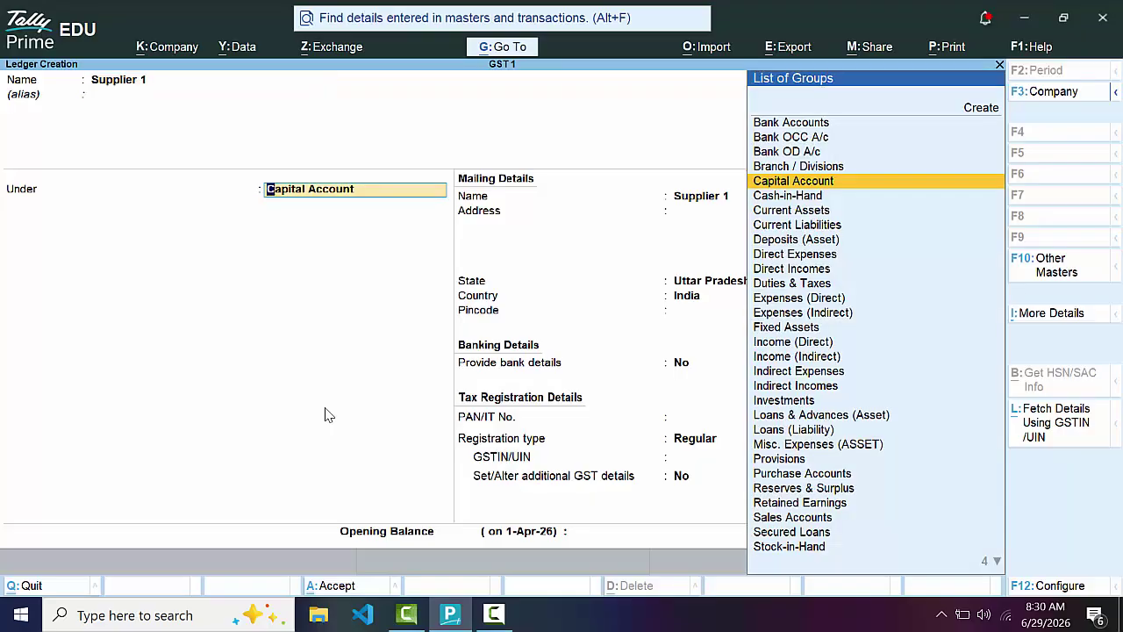
{"action": "type", "text": "S"}
{"action": "key", "text": "Down"}
{"action": "key", "text": "Down"}
{"action": "key", "text": "Down"}
{"action": "key", "text": "Down"}
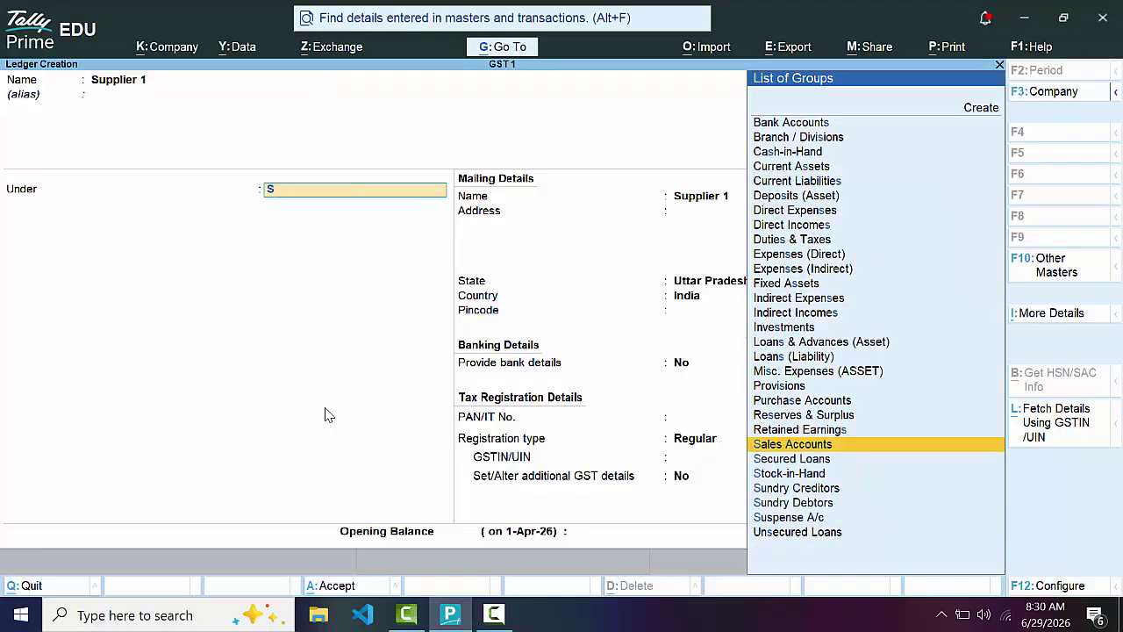
{"action": "key", "text": "Return"}
{"action": "key", "text": "Return"}
{"action": "key", "text": "Return"}
{"action": "key", "text": "Return"}
{"action": "key", "text": "Return"}
{"action": "key", "text": "Return"}
{"action": "key", "text": "Return"}
{"action": "key", "text": "Return"}
{"action": "key", "text": "Return"}
{"action": "key", "text": "Return"}
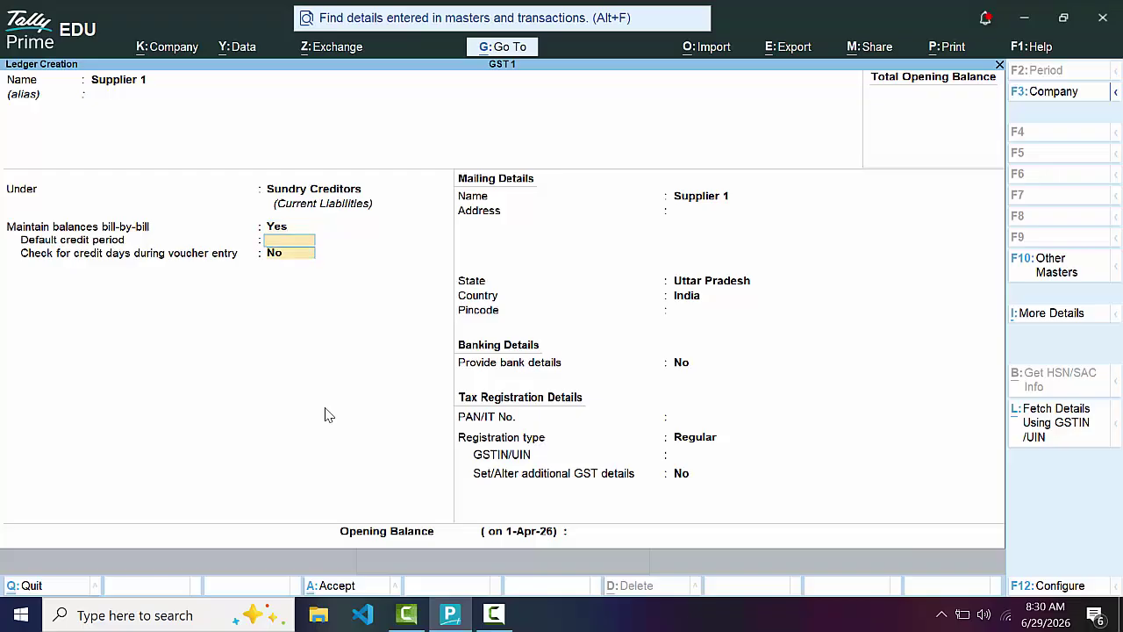
{"action": "key", "text": "Return"}
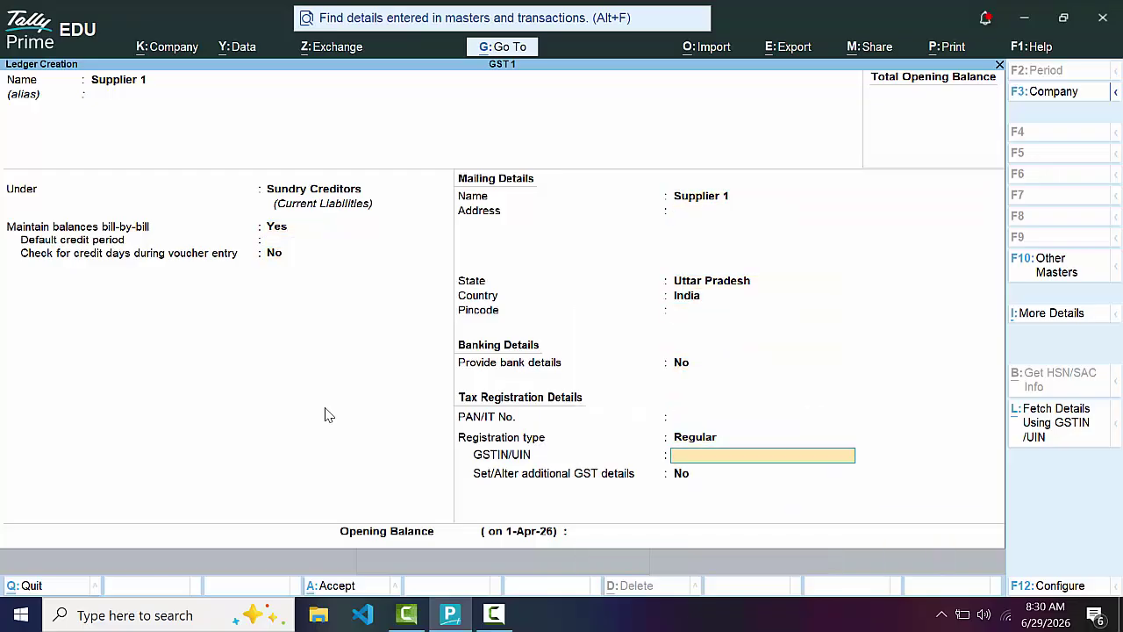
{"action": "key", "text": "Return"}
{"action": "key", "text": "Return"}
{"action": "key", "text": "Return"}
{"action": "key", "text": "Return"}
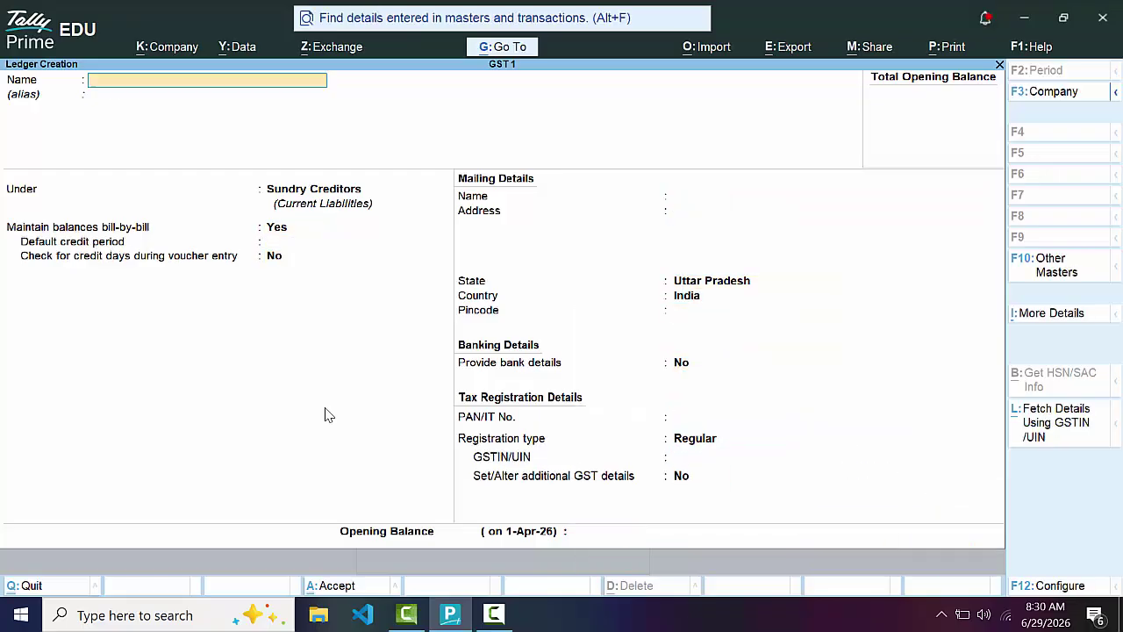
{"action": "type", "text": "Supplier 2"}
Save Supplier 2 under Sundry Creditors with Uttar Pradesh as its state
{"action": "key", "text": "Return"}
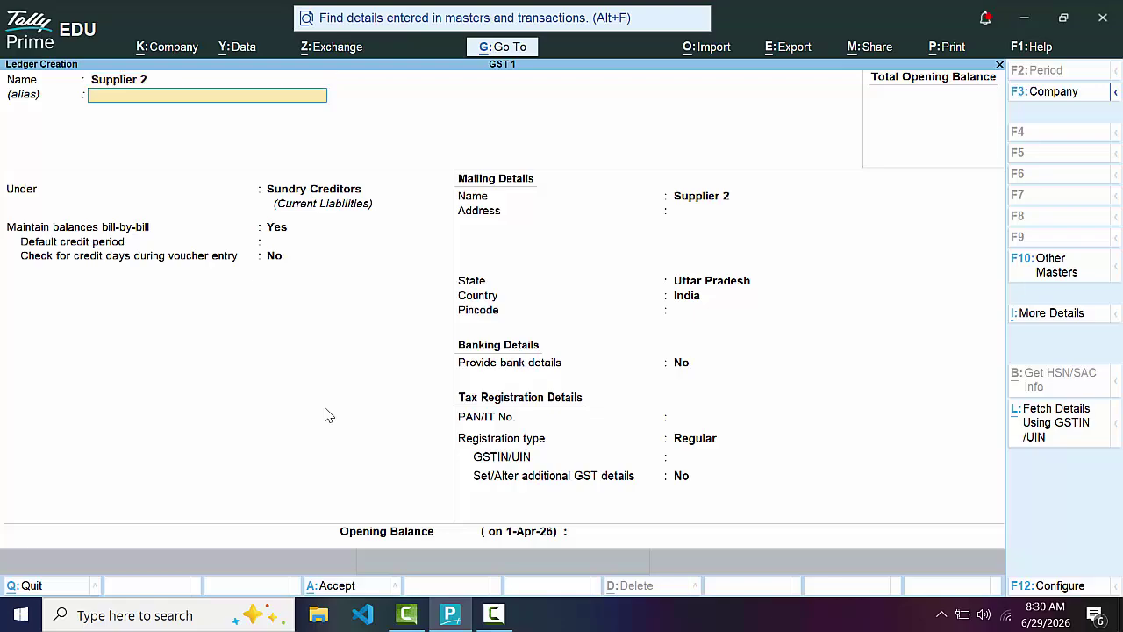
{"action": "key", "text": "Return"}
{"action": "key", "text": "Return"}
{"action": "key", "text": "Return"}
{"action": "key", "text": "Return"}
{"action": "key", "text": "Return"}
{"action": "key", "text": "Return"}
{"action": "key", "text": "Return"}
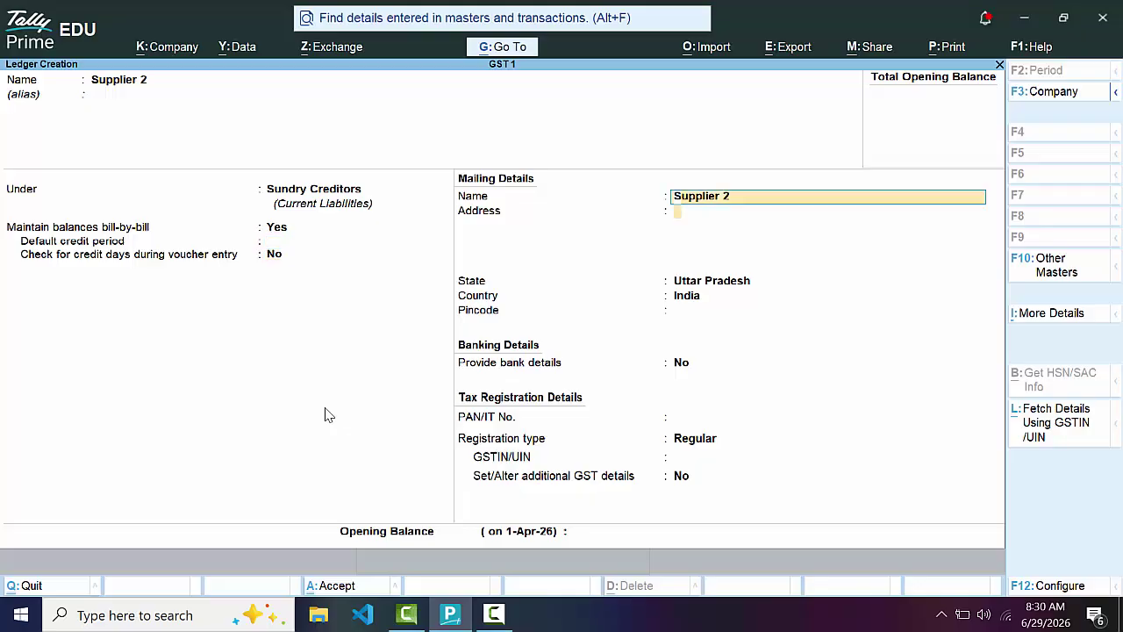
{"action": "key", "text": "Return"}
{"action": "key", "text": "Return"}
{"action": "key", "text": "Return"}
{"action": "key", "text": "Return"}
{"action": "key", "text": "Return"}
{"action": "key", "text": "Return"}
{"action": "key", "text": "Return"}
{"action": "key", "text": "Return"}
{"action": "key", "text": "Return"}
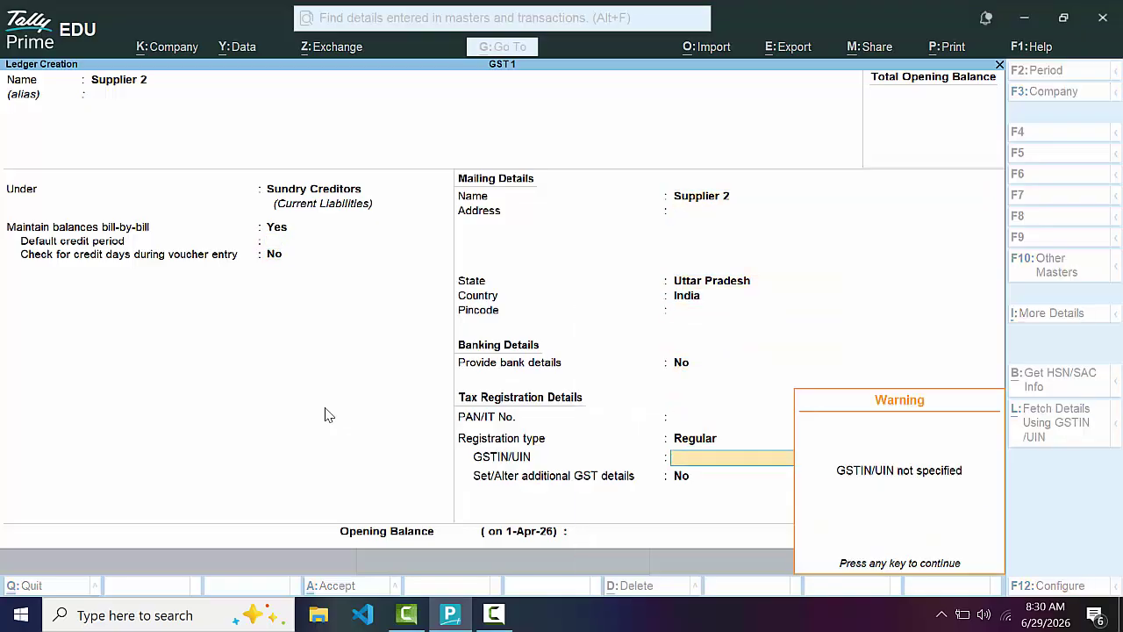
{"action": "key", "text": "Return"}
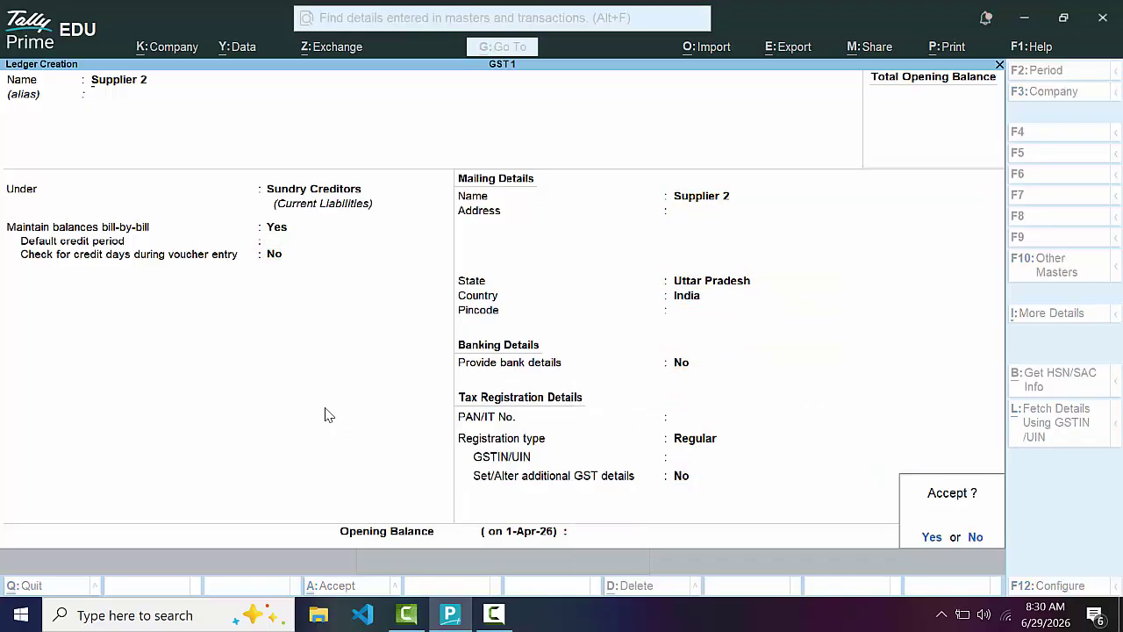
{"action": "key", "text": "Return"}
Create and save Supplier 3 under Sundry Creditors
{"action": "type", "text": "Supplier"}
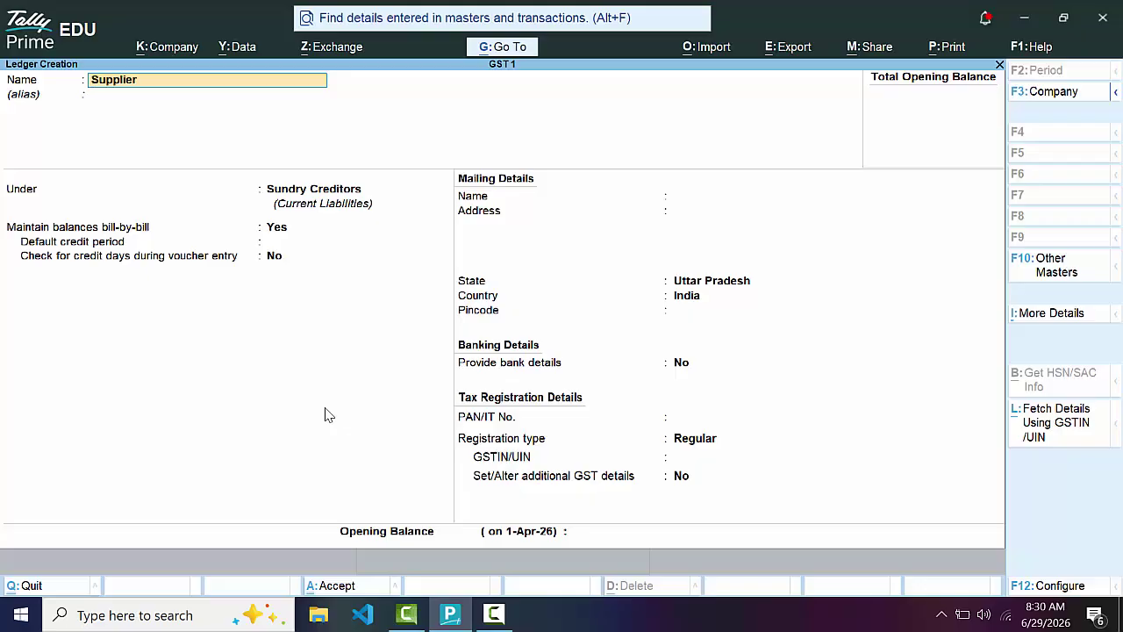
{"action": "type", "text": " 3"}
{"action": "key", "text": "Return"}
{"action": "key", "text": "Return"}
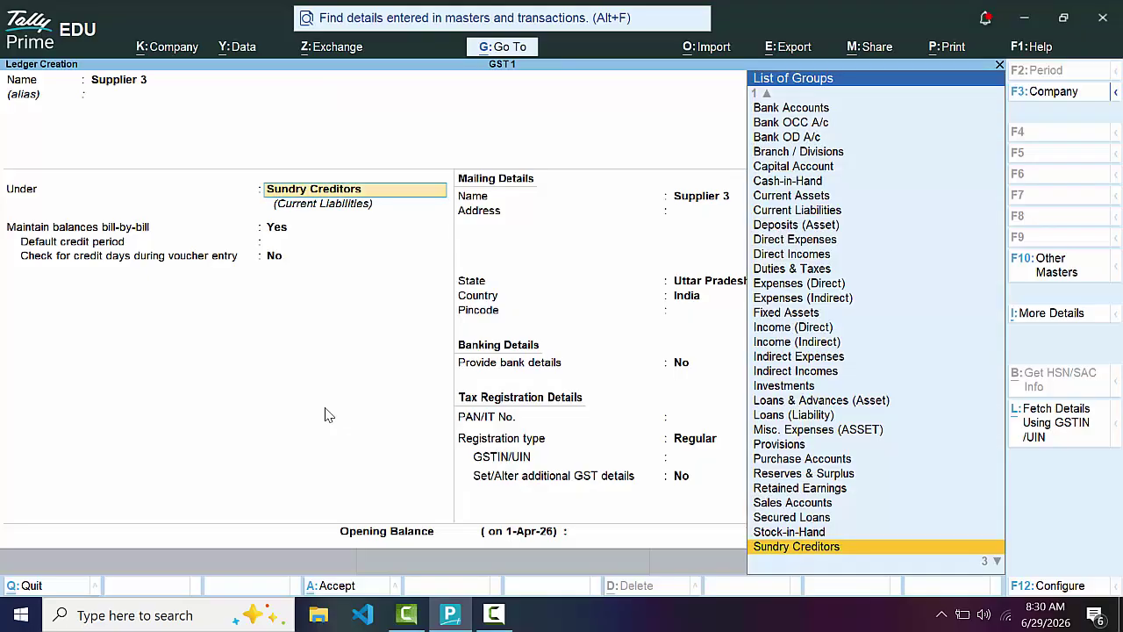
{"action": "key", "text": "Return"}
{"action": "key", "text": "Return"}
{"action": "key", "text": "Return"}
{"action": "key", "text": "Return"}
{"action": "key", "text": "Return"}
{"action": "key", "text": "Return"}
{"action": "key", "text": "Return"}
{"action": "key", "text": "Return"}
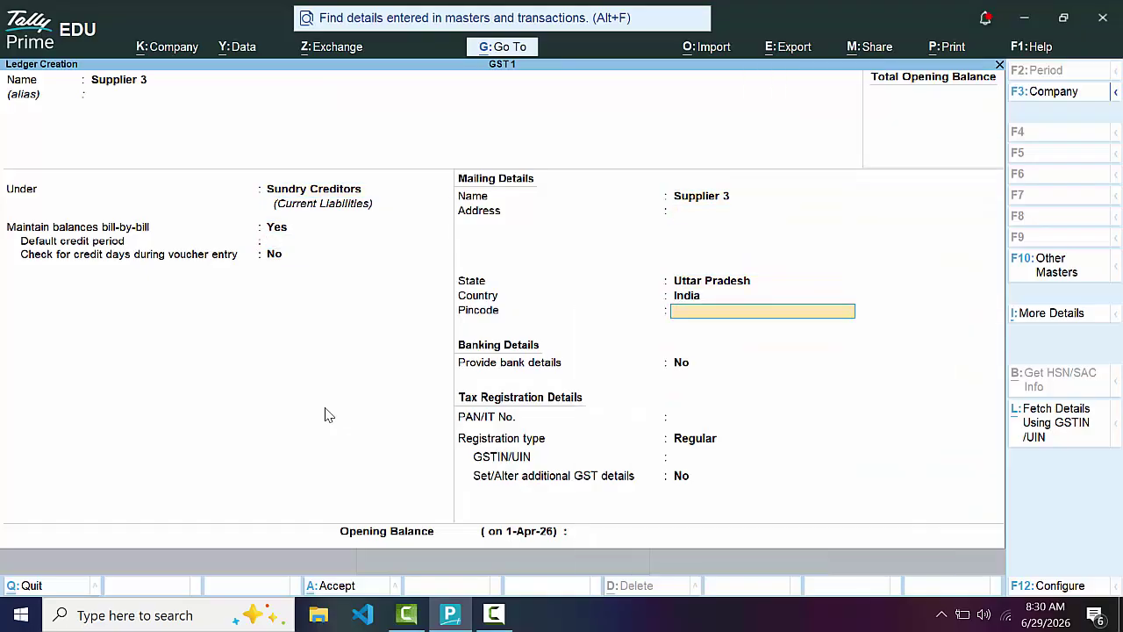
{"action": "key", "text": "Return"}
{"action": "key", "text": "Return"}
{"action": "key", "text": "Return"}
{"action": "key", "text": "Return"}
{"action": "key", "text": "Return"}
{"action": "key", "text": "Return"}
{"action": "key", "text": "Return"}
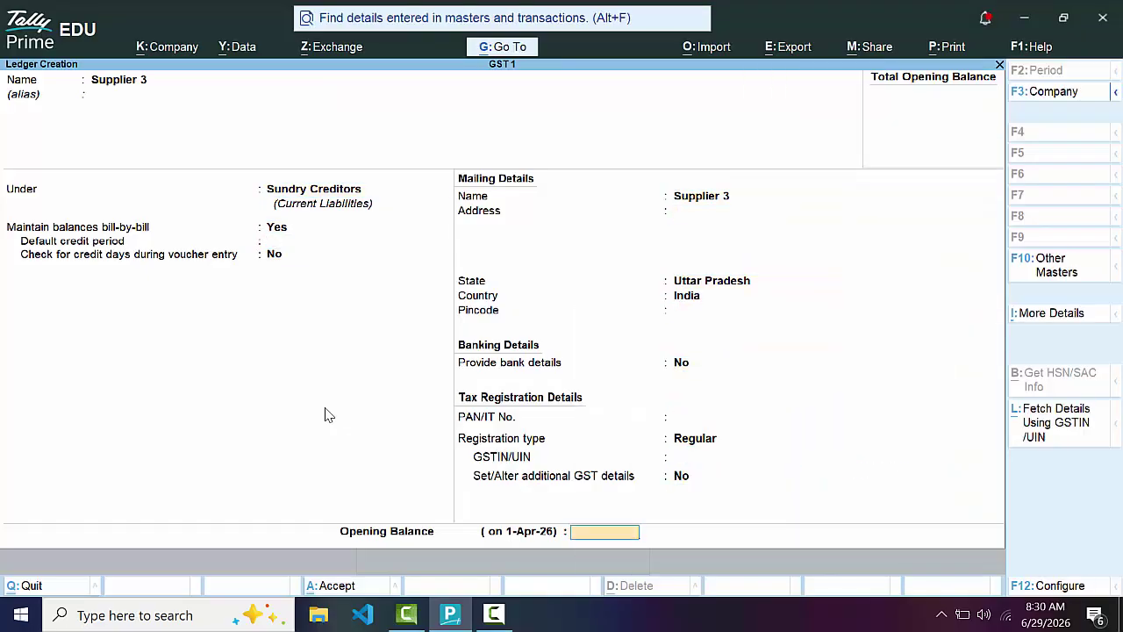
{"action": "key", "text": "Return"}
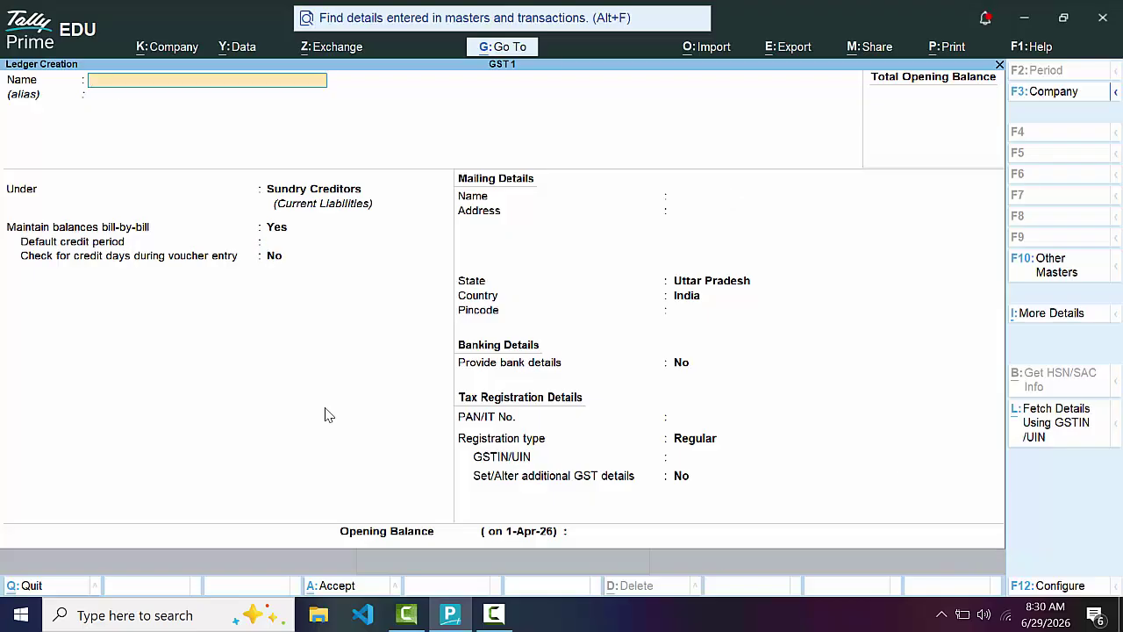
Set up Purchase A/c under Purchase Accounts, GST applicable, rate specified here as Taxable 0%
{"action": "type", "text": "Purchase a/c"}
{"action": "key", "text": "Return"}
{"action": "key", "text": "Return"}
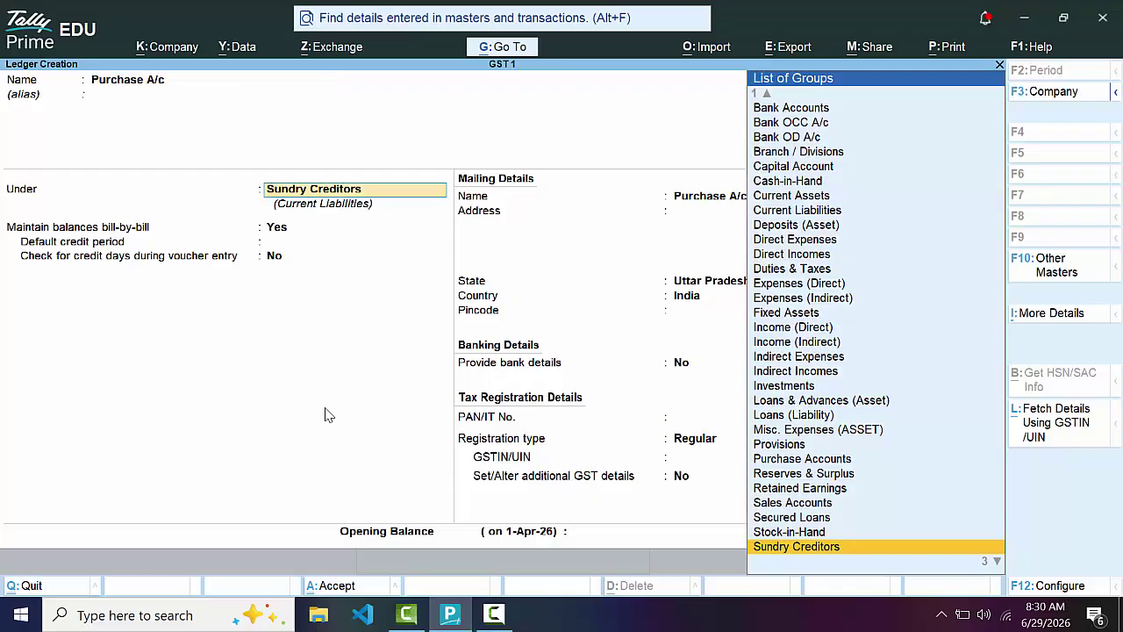
{"action": "type", "text": "p"}
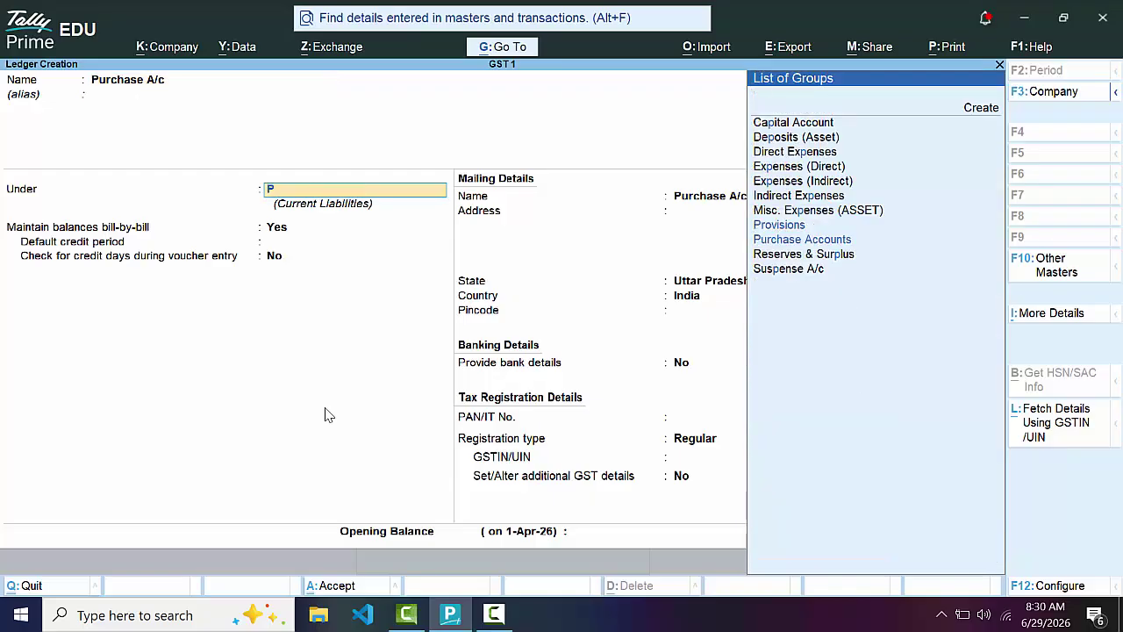
{"action": "key", "text": "Down"}
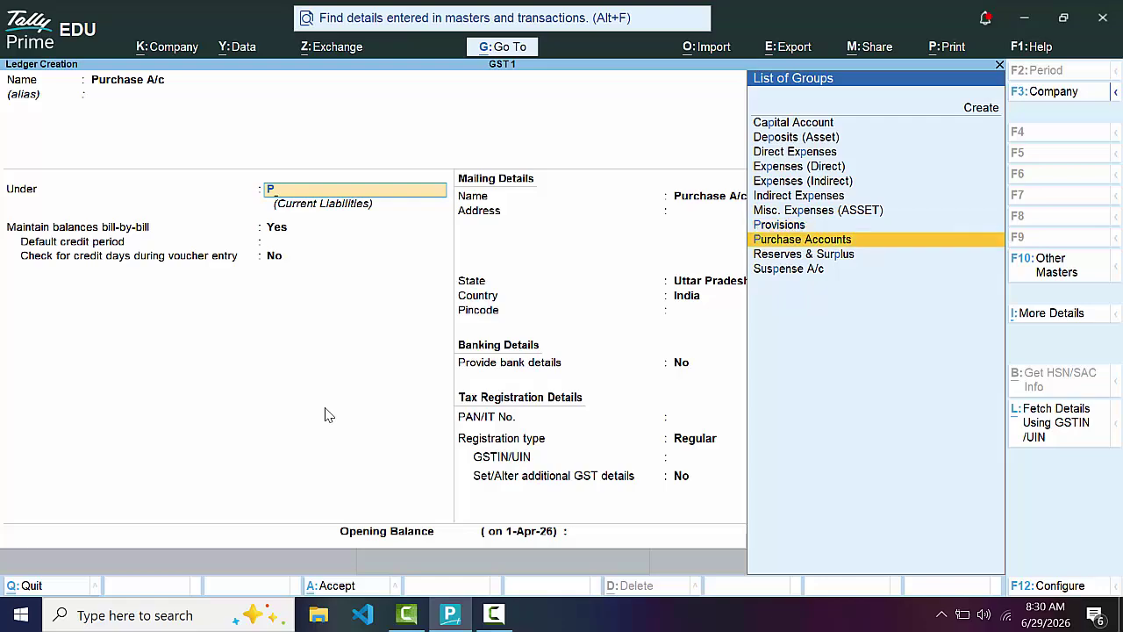
{"action": "key", "text": "Return"}
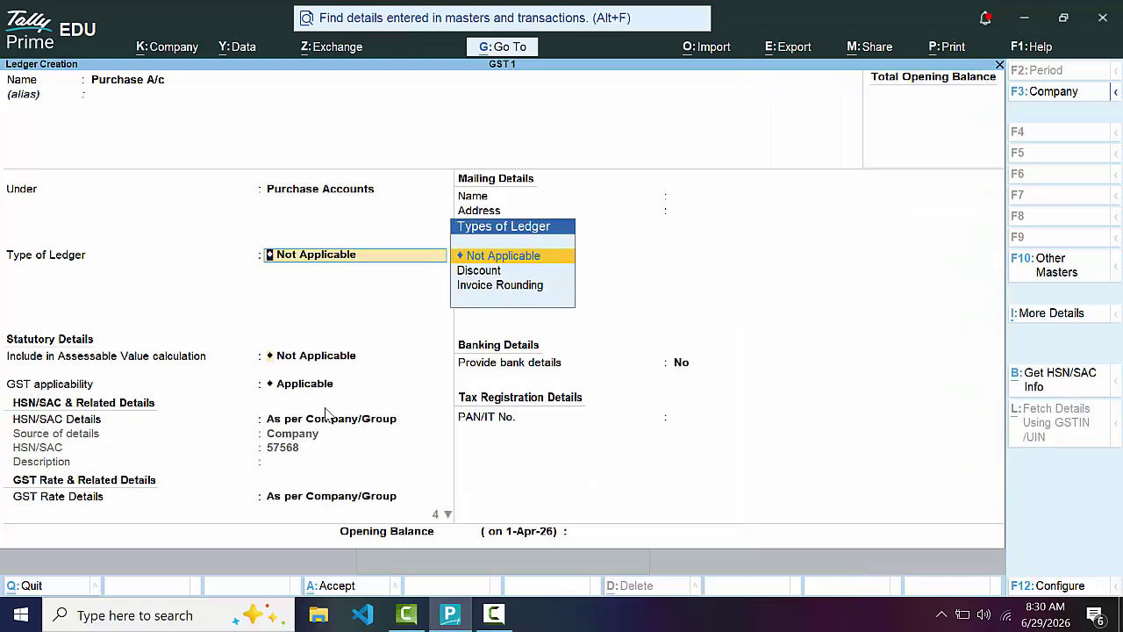
{"action": "key", "text": "Return"}
{"action": "key", "text": "Return"}
{"action": "key", "text": "Return"}
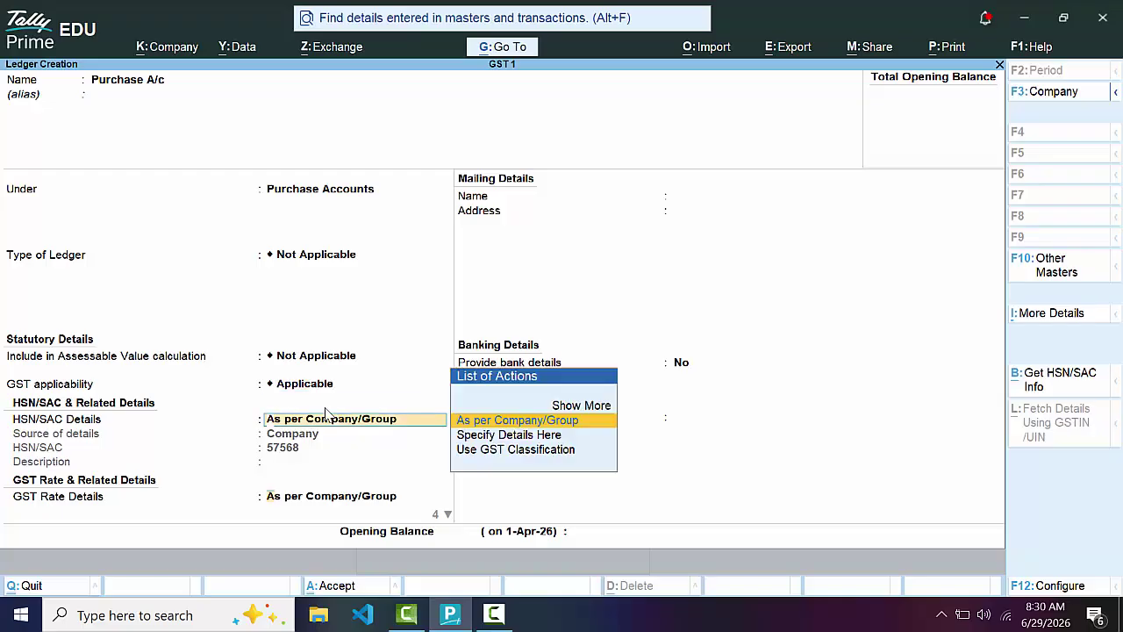
{"action": "key", "text": "Return"}
{"action": "key", "text": "Return"}
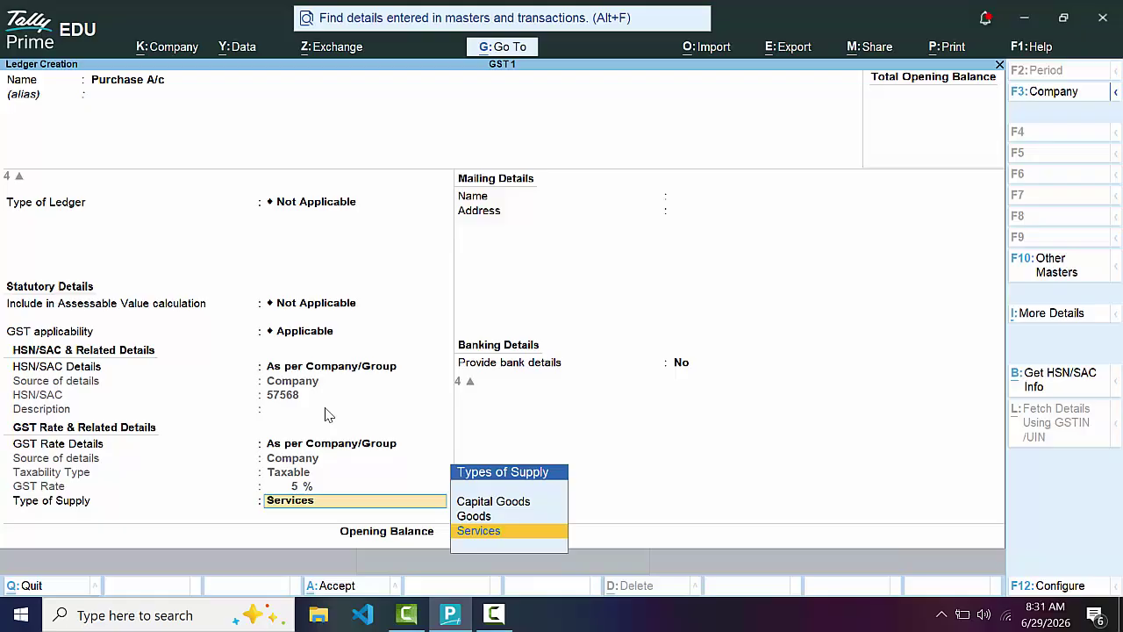
{"action": "key", "text": "BackSpace"}
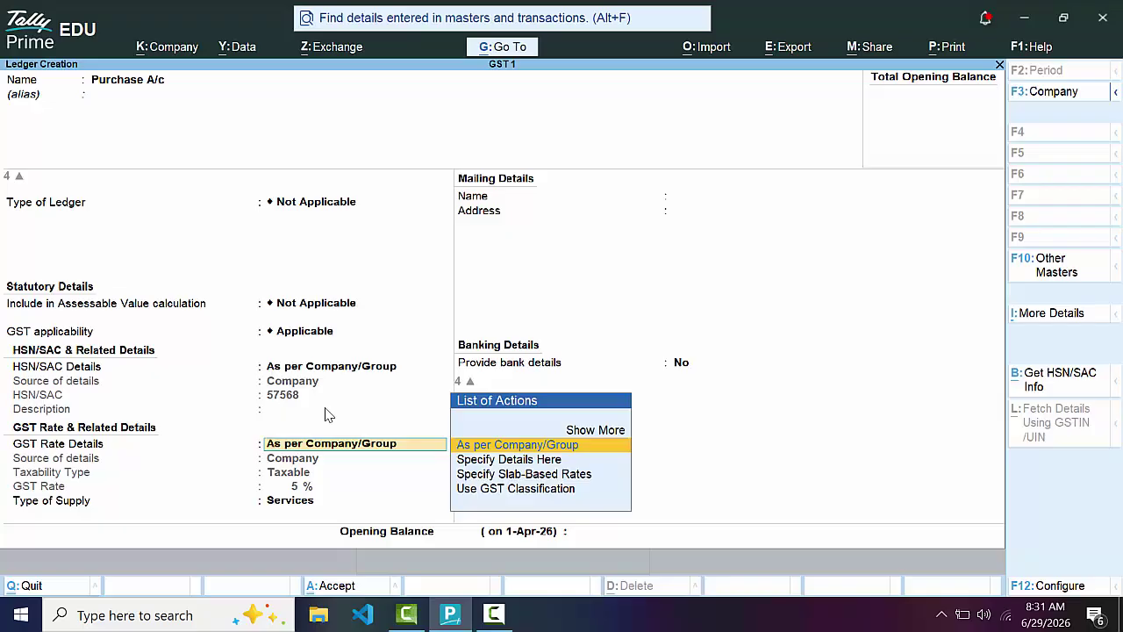
{"action": "key", "text": "Down"}
{"action": "key", "text": "Return"}
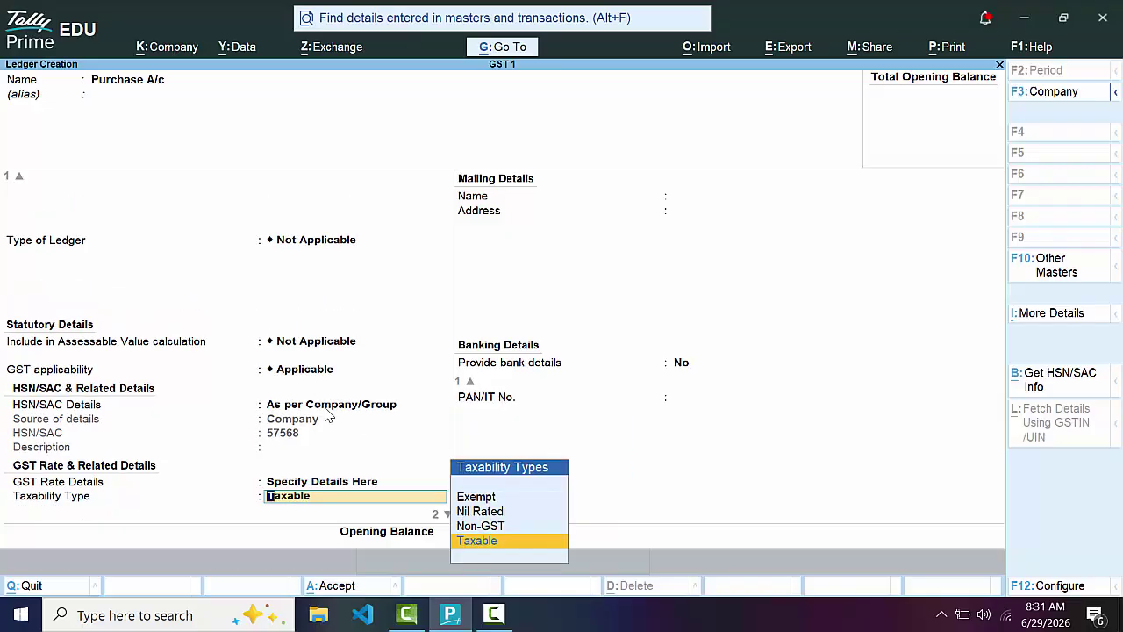
{"action": "key", "text": "Return"}
{"action": "key", "text": "Return"}
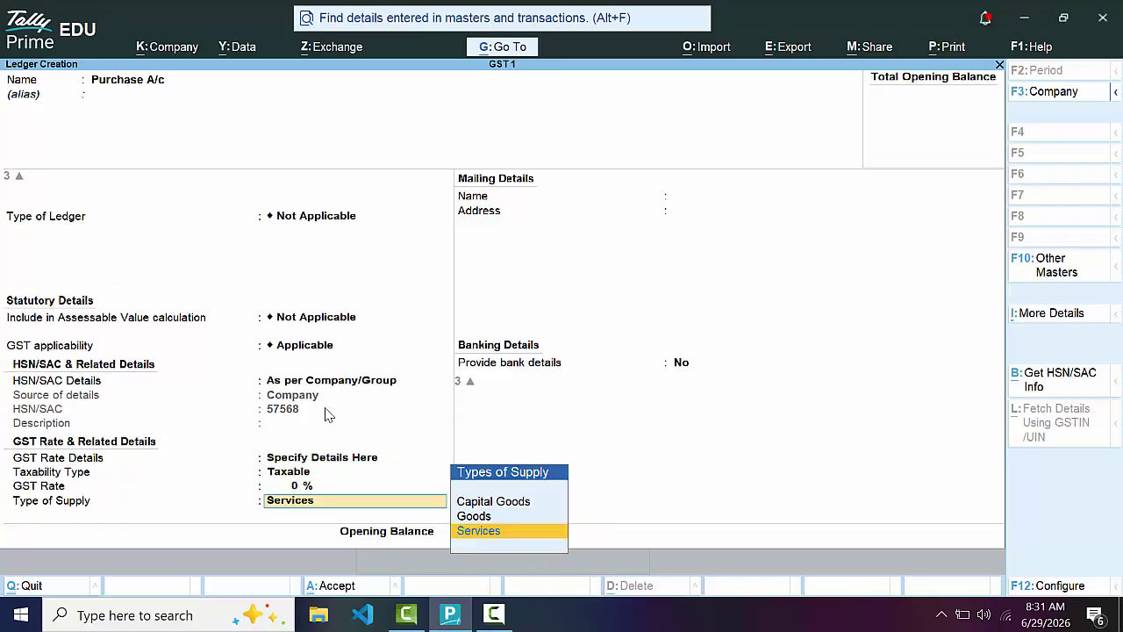
{"action": "key", "text": "Return"}
{"action": "key", "text": "Return"}
{"action": "key", "text": "Return"}
{"action": "key", "text": "Return"}
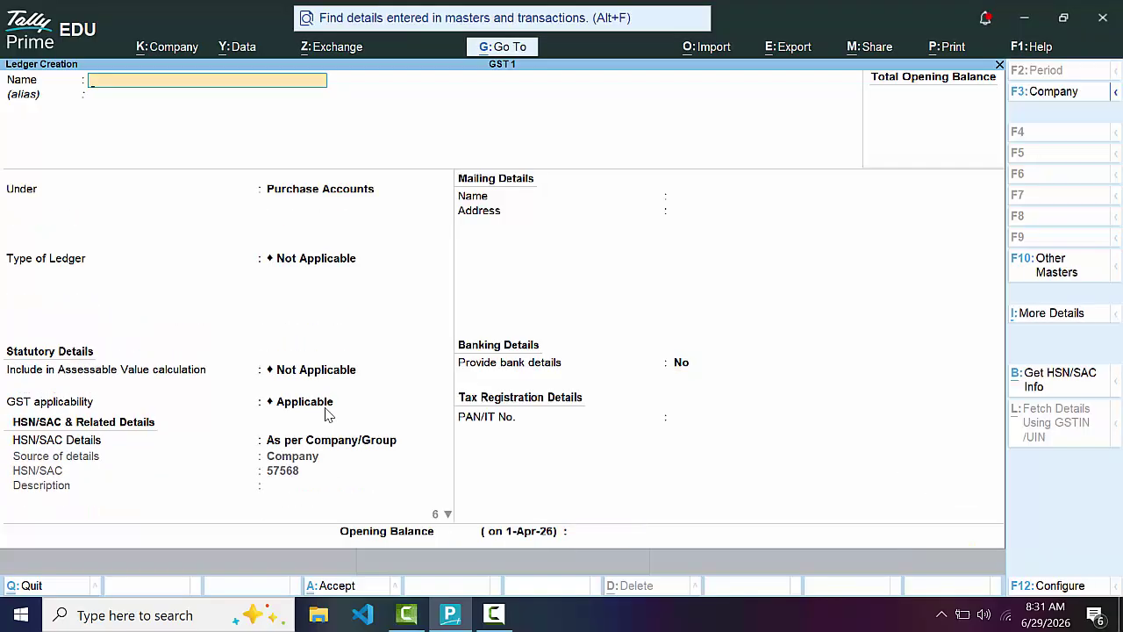
Restart ledger creation and enter Sales A/c under Sales Accounts, GST rates as per Company/Group
{"action": "key", "text": "Escape"}
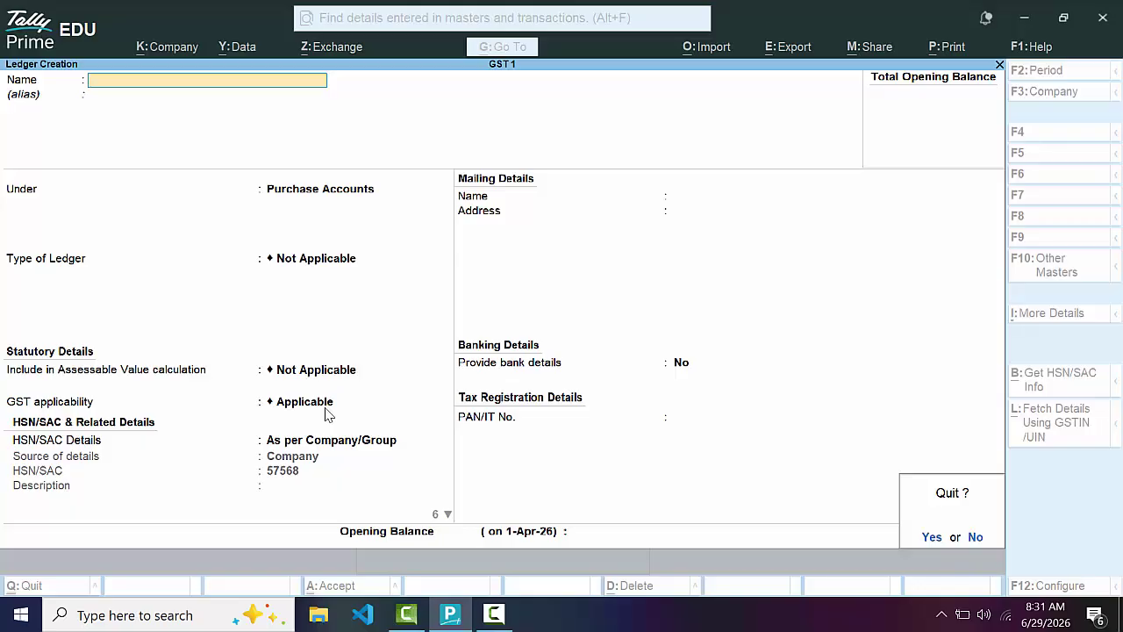
{"action": "key", "text": "Return"}
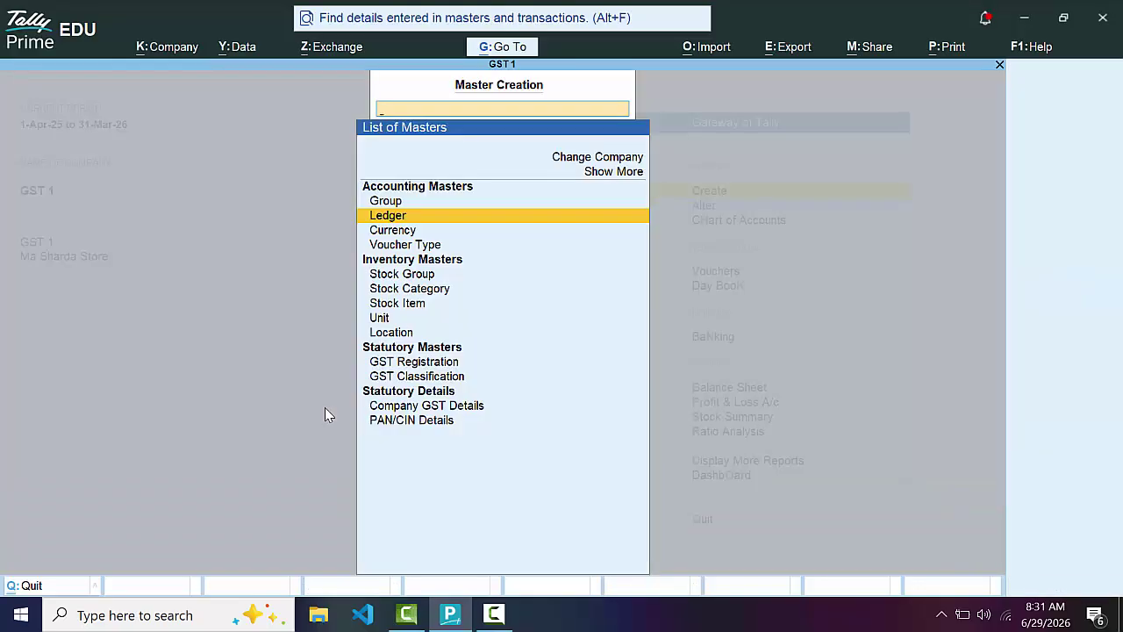
{"action": "key", "text": "Return"}
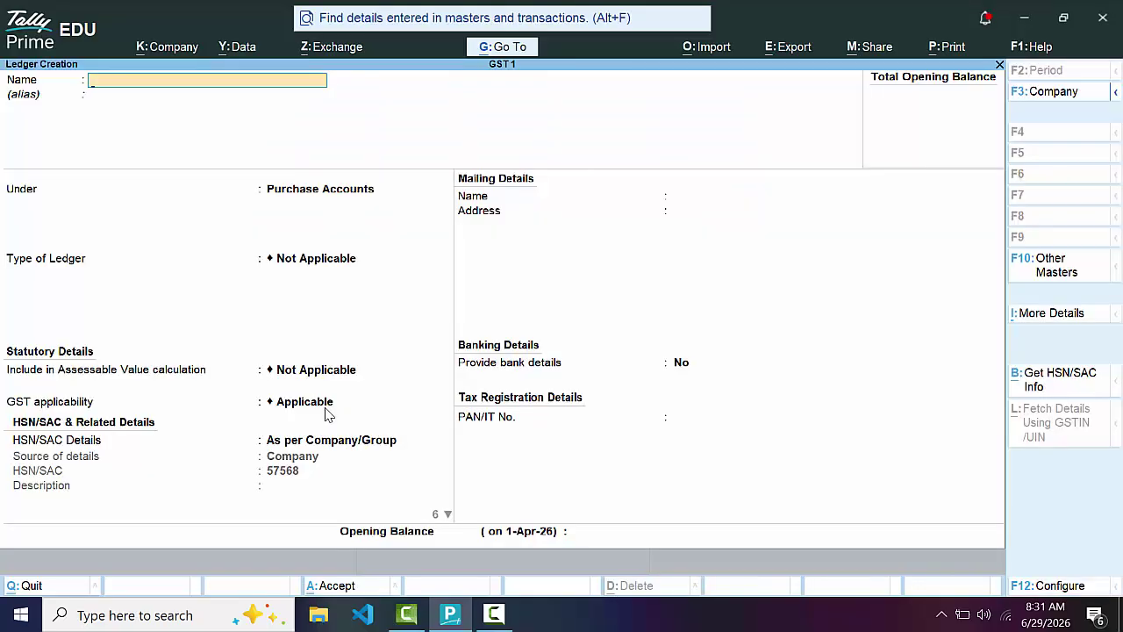
{"action": "type", "text": "Sales A/c"}
{"action": "key", "text": "Return"}
{"action": "key", "text": "Return"}
{"action": "type", "text": "S"}
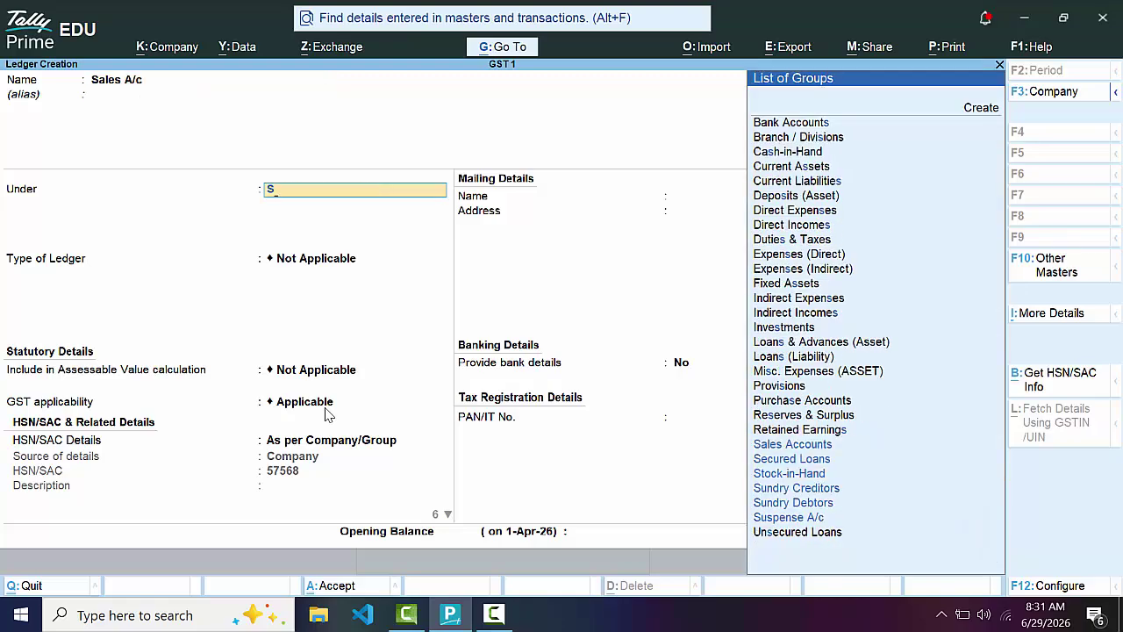
{"action": "key", "text": "Return"}
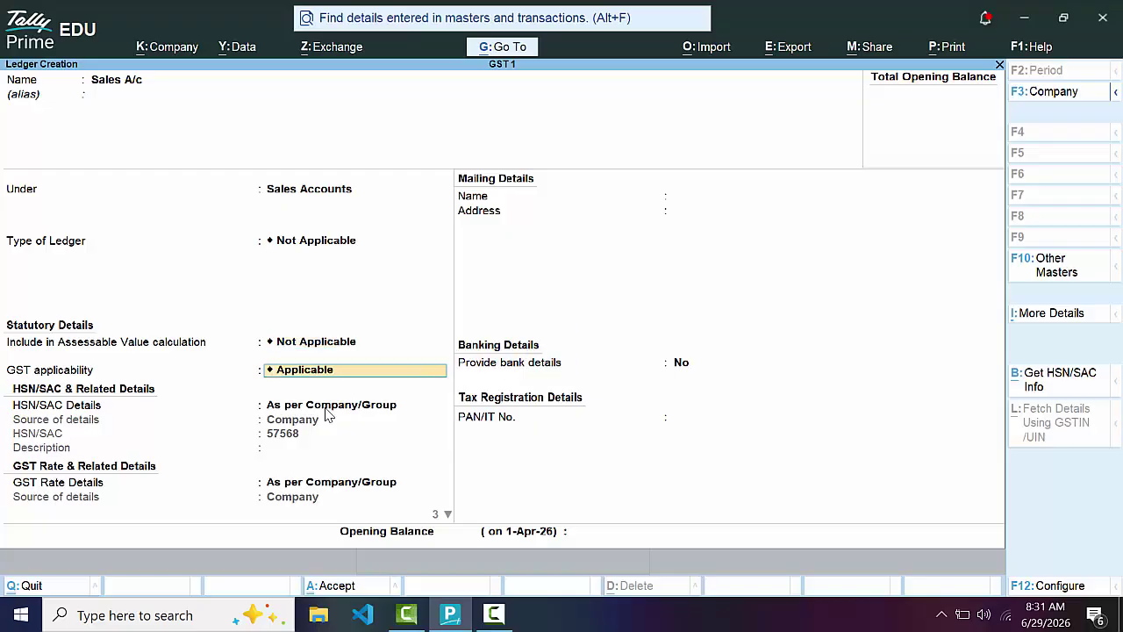
{"action": "key", "text": "Return"}
{"action": "key", "text": "Return"}
{"action": "key", "text": "Return"}
{"action": "key", "text": "Return"}
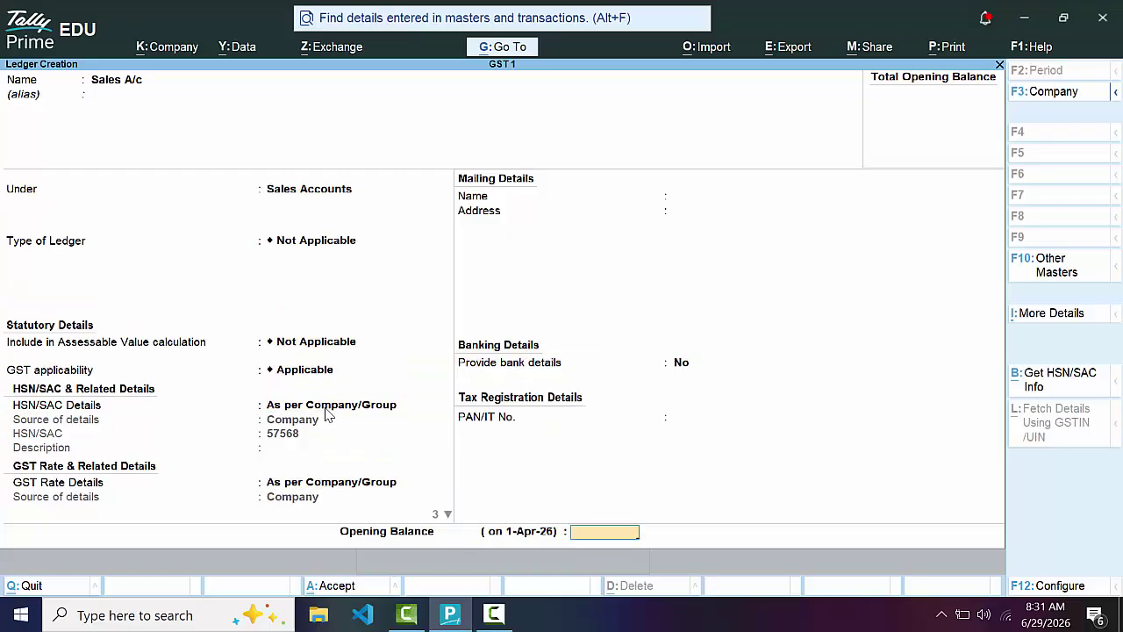
{"action": "key", "text": "Return"}
{"action": "key", "text": "Return"}
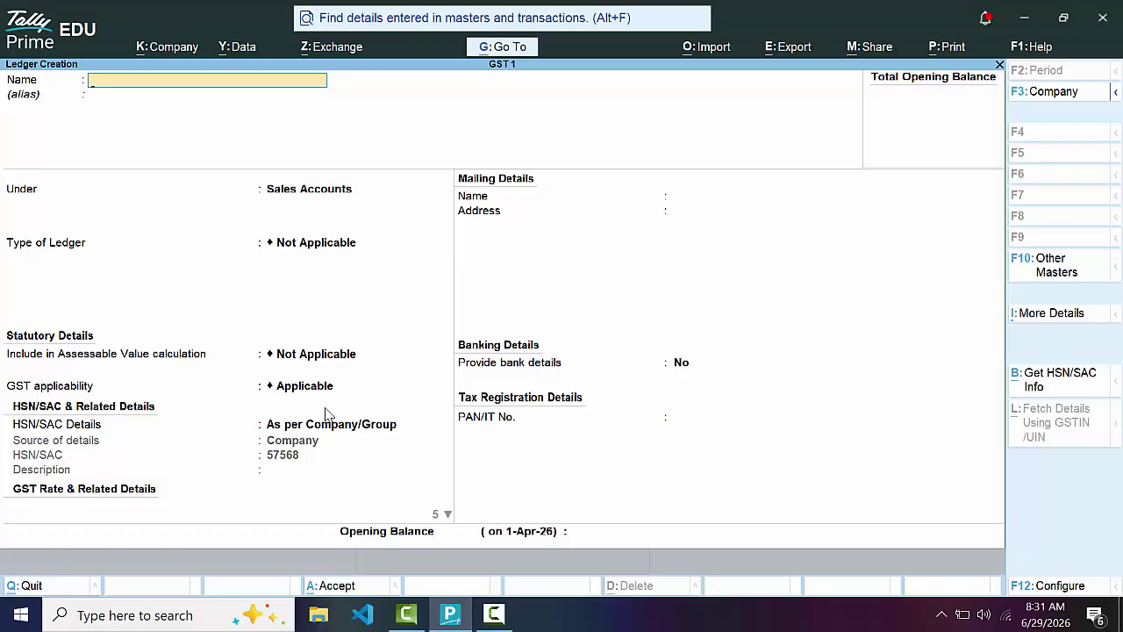
Save Customer 1 under Sundry Debtors with Regular registration and return to Master Creation
{"action": "type", "text": "Customer 1"}
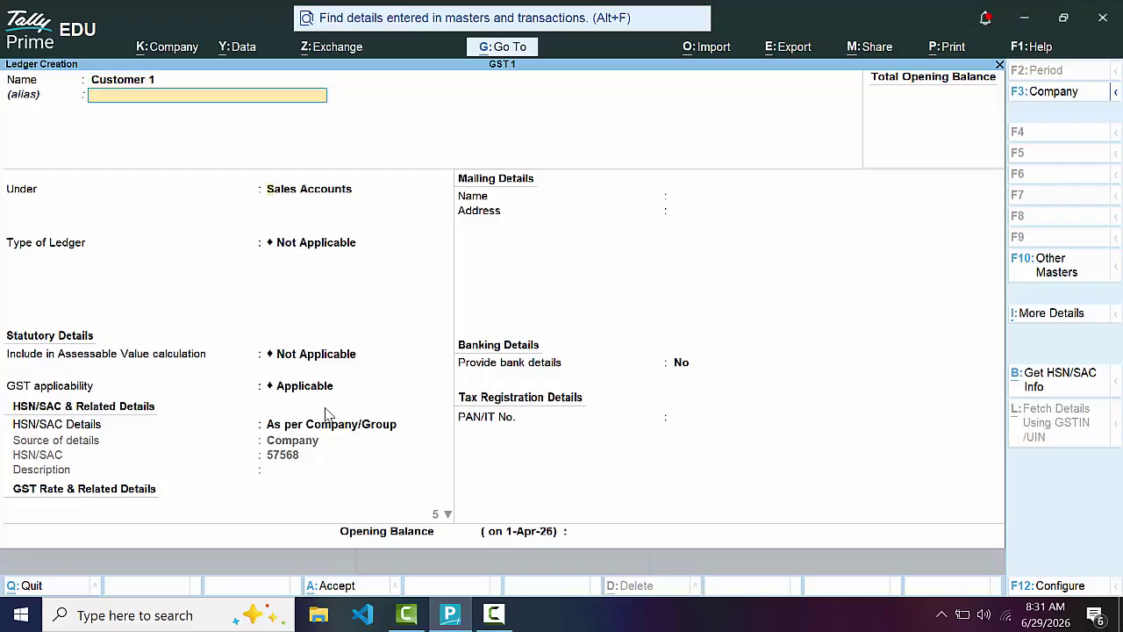
{"action": "key", "text": "Return"}
{"action": "type", "text": "S"}
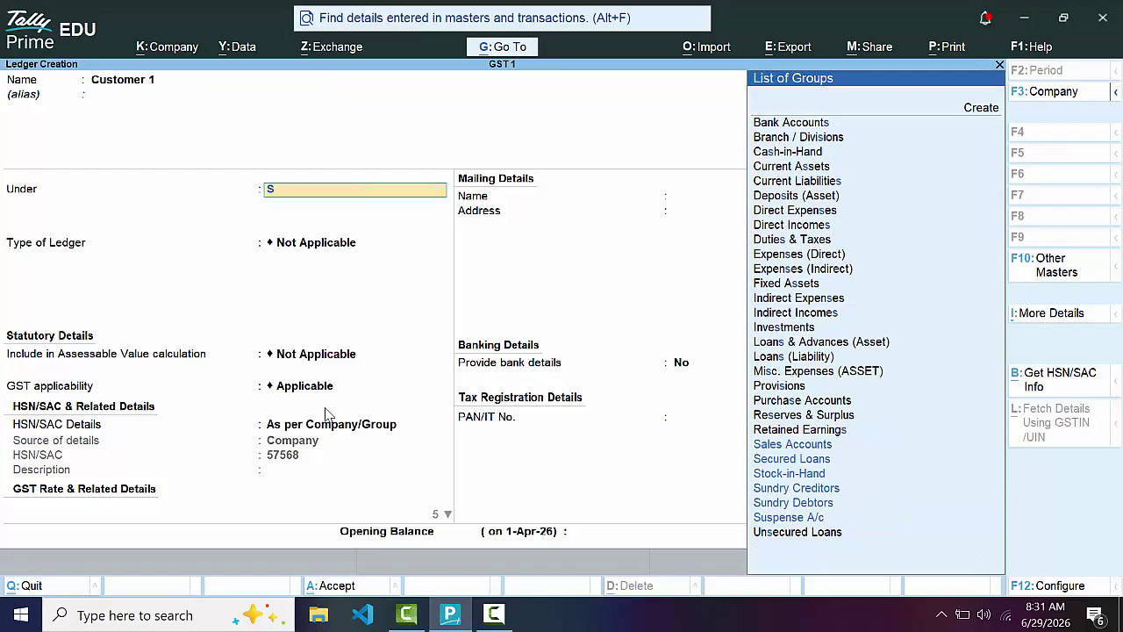
{"action": "key", "text": "Down"}
{"action": "key", "text": "Down"}
{"action": "key", "text": "Down"}
{"action": "key", "text": "Down"}
{"action": "key", "text": "Down"}
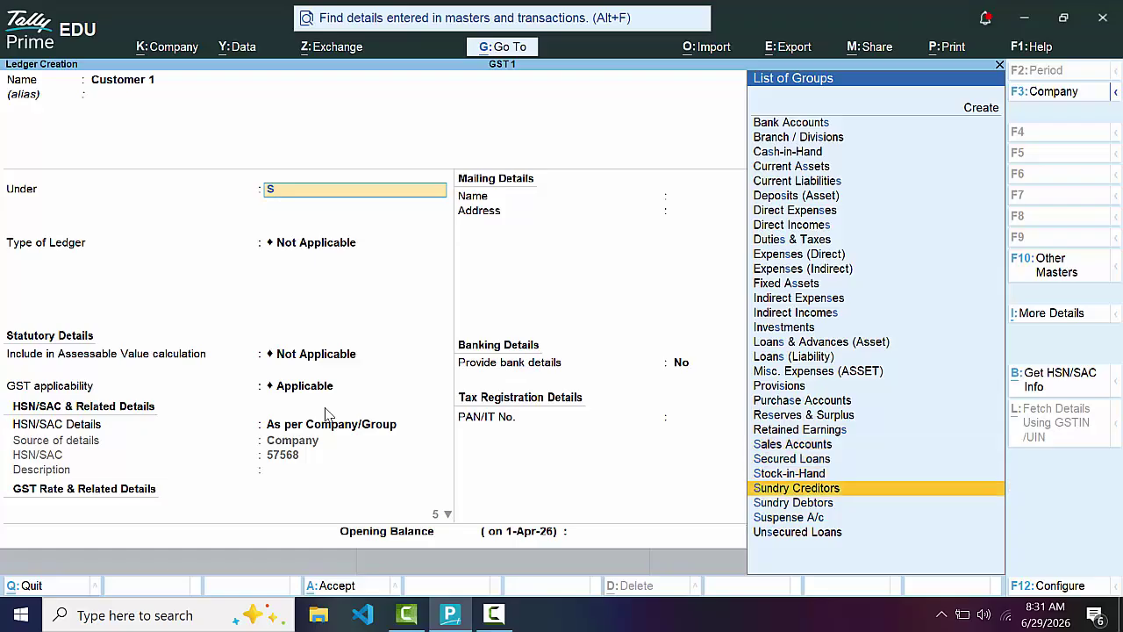
{"action": "key", "text": "Return"}
{"action": "key", "text": "Return"}
{"action": "key", "text": "Return"}
{"action": "key", "text": "Return"}
{"action": "key", "text": "Return"}
{"action": "key", "text": "Return"}
{"action": "key", "text": "Return"}
{"action": "key", "text": "Return"}
{"action": "key", "text": "Return"}
{"action": "key", "text": "Return"}
{"action": "key", "text": "Return"}
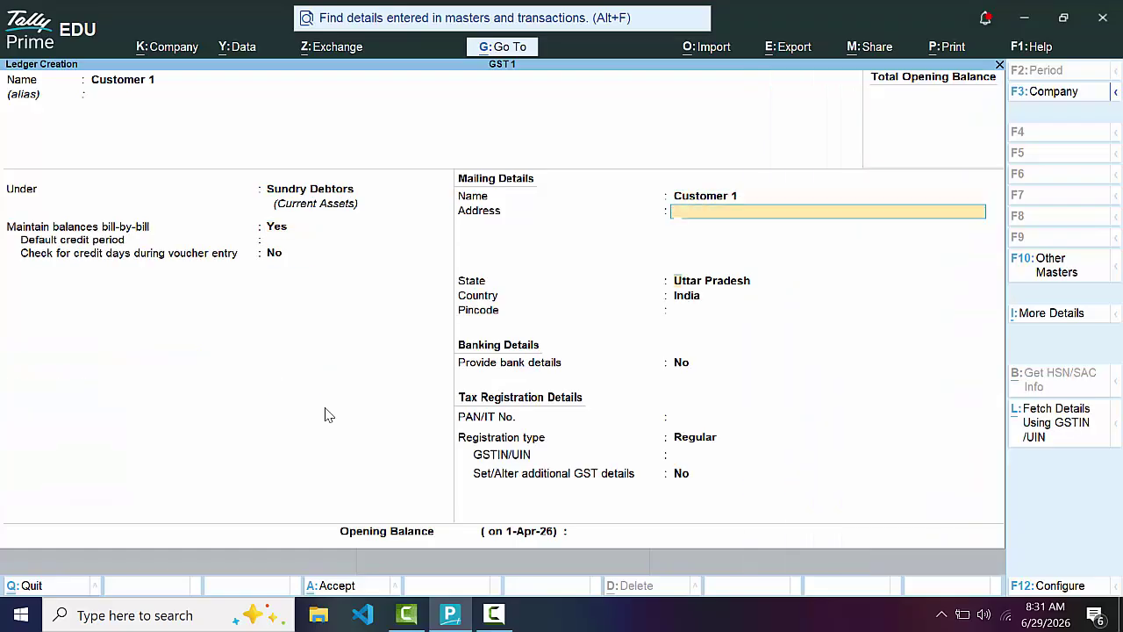
{"action": "key", "text": "Return"}
{"action": "key", "text": "Return"}
{"action": "key", "text": "Return"}
{"action": "key", "text": "Return"}
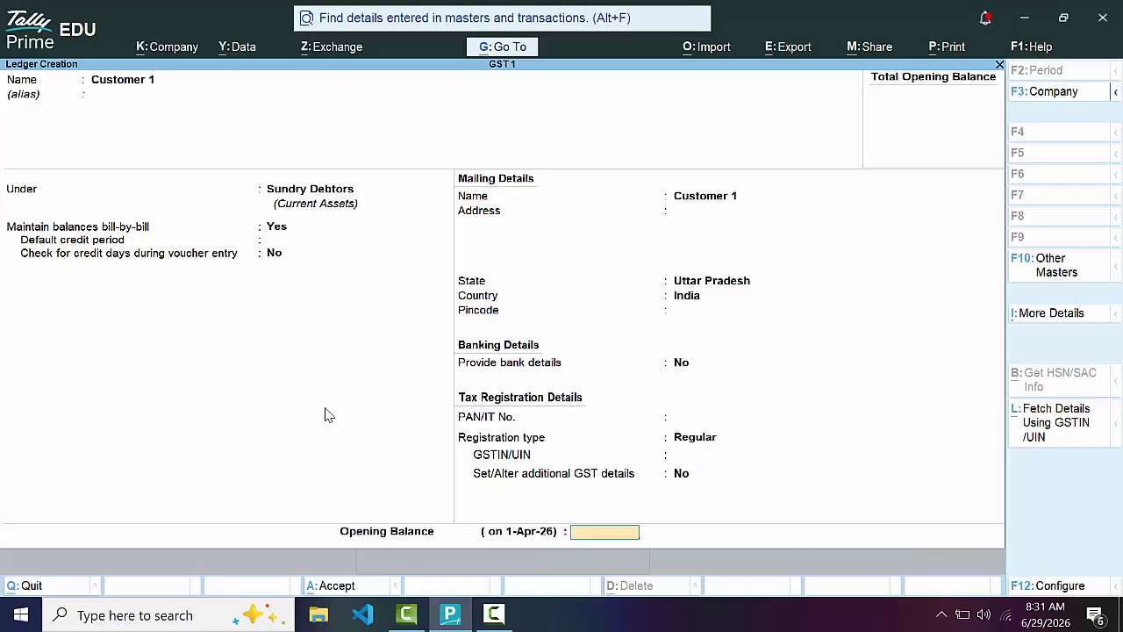
{"action": "key", "text": "Return"}
{"action": "key", "text": "Return"}
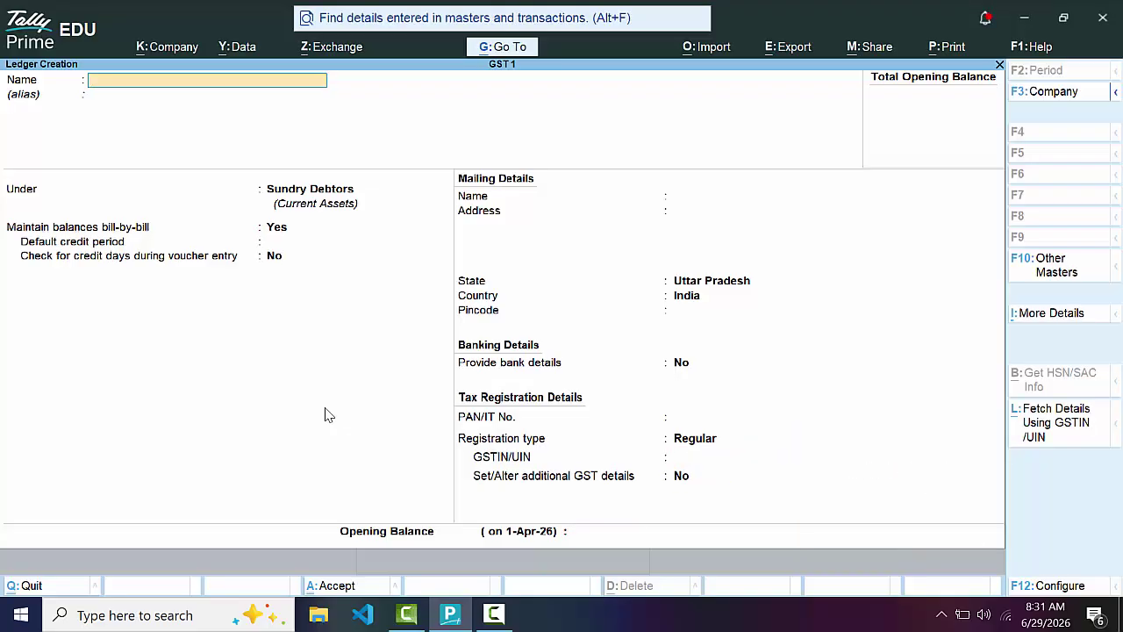
{"action": "key", "text": "Escape"}
{"action": "key", "text": "Return"}
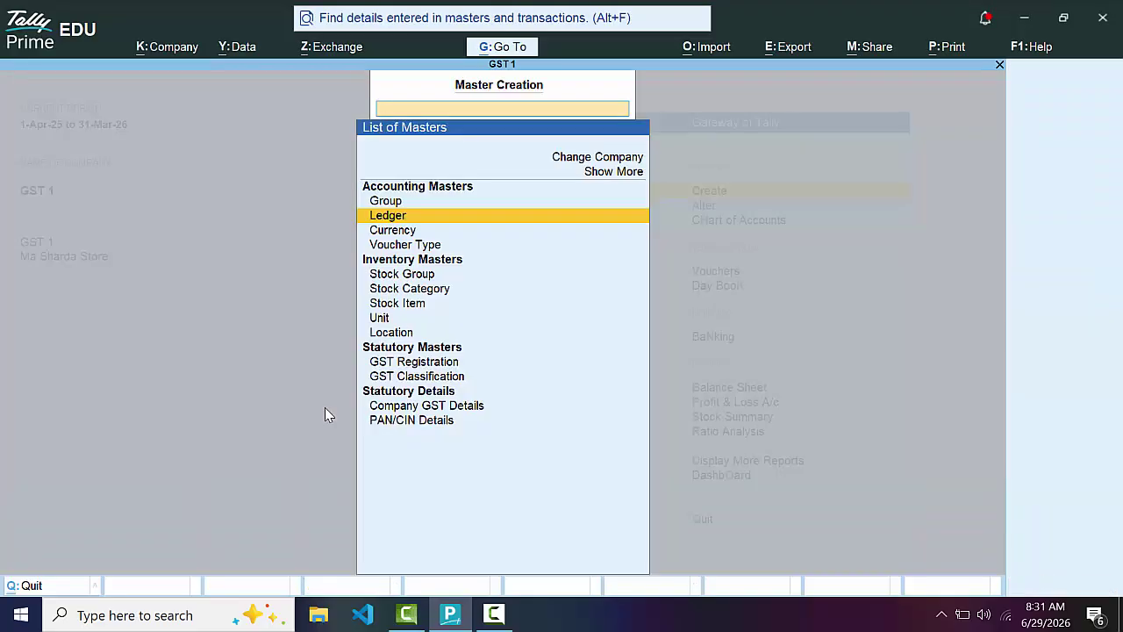
Enter a receipt crediting Capital A/c 60,000 and debiting Cash
{"action": "key", "text": "Escape"}
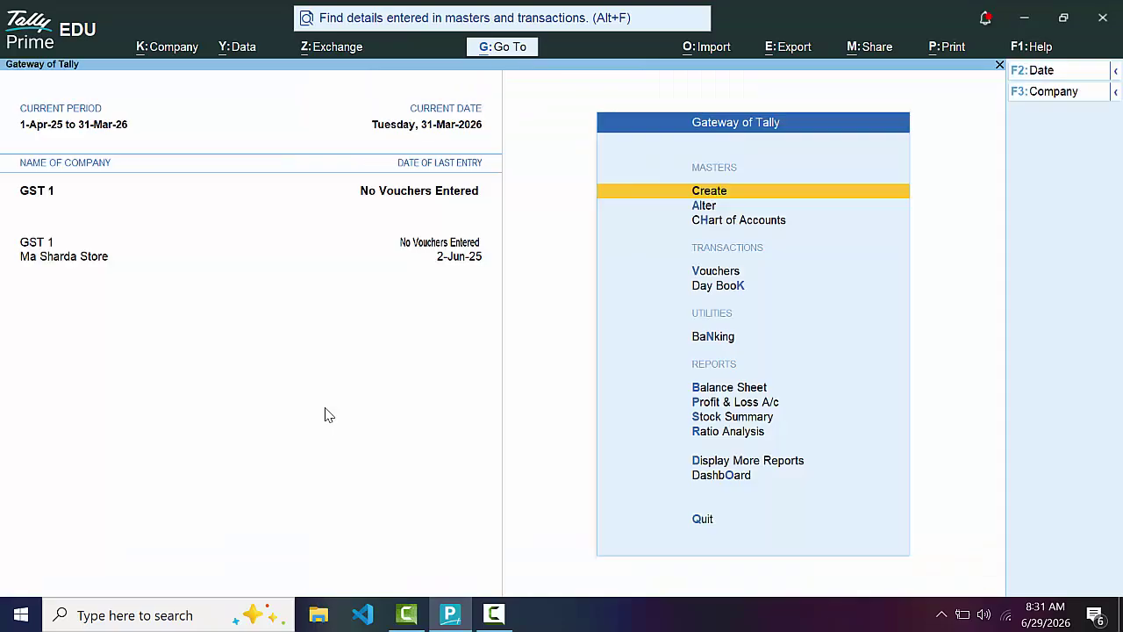
{"action": "key", "text": "Down"}
{"action": "key", "text": "Down"}
{"action": "key", "text": "Down"}
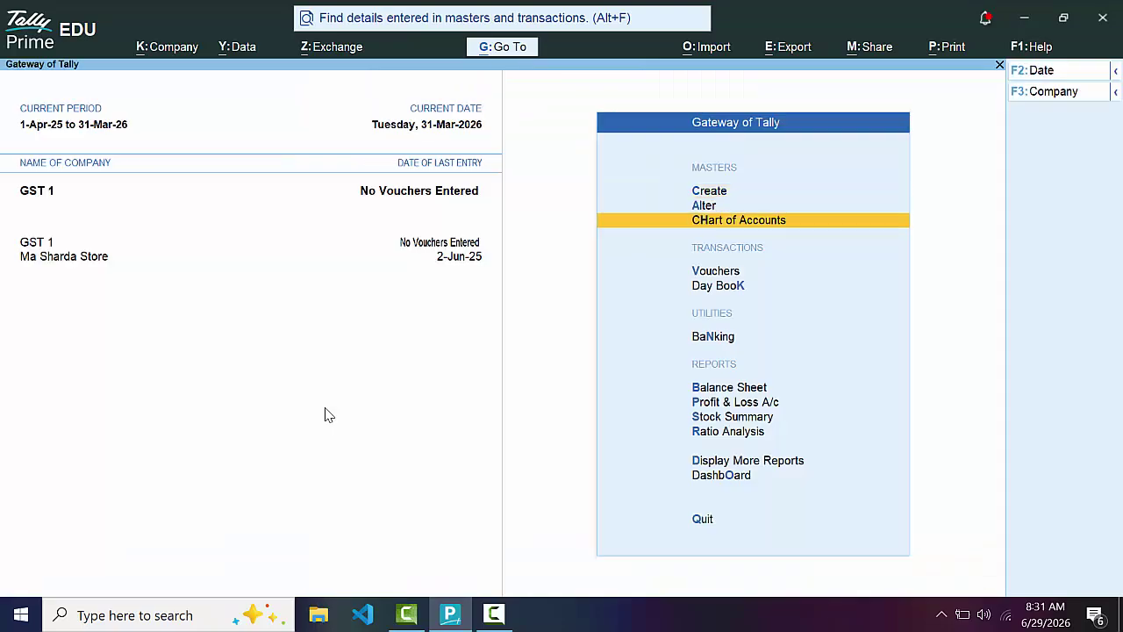
{"action": "key", "text": "Return"}
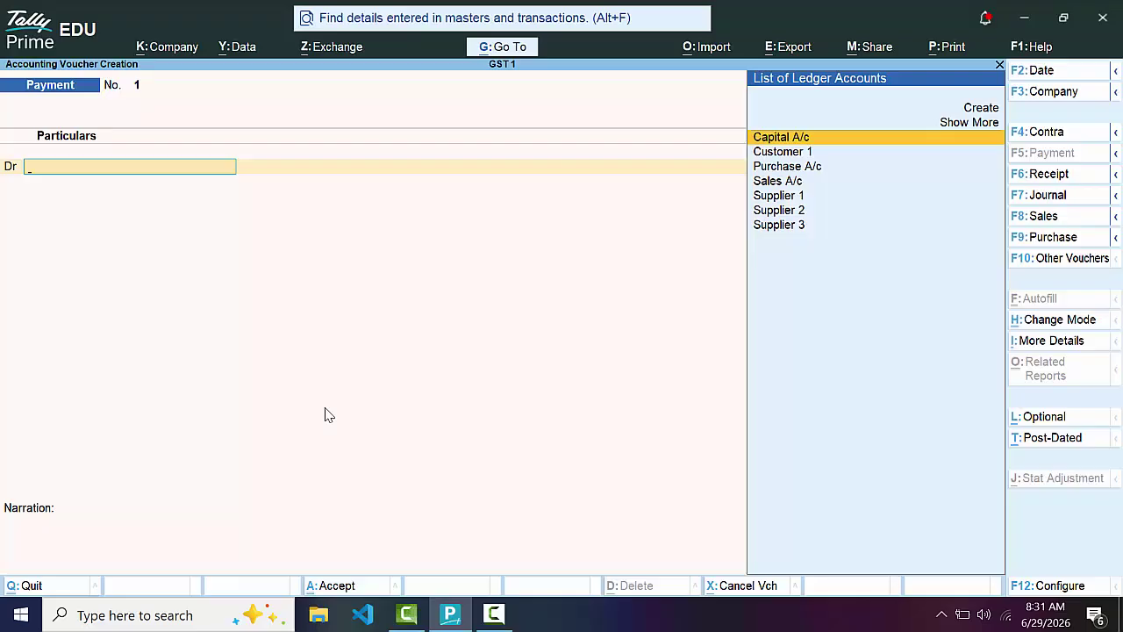
{"action": "left_click", "coordinate": [1069, 177]}
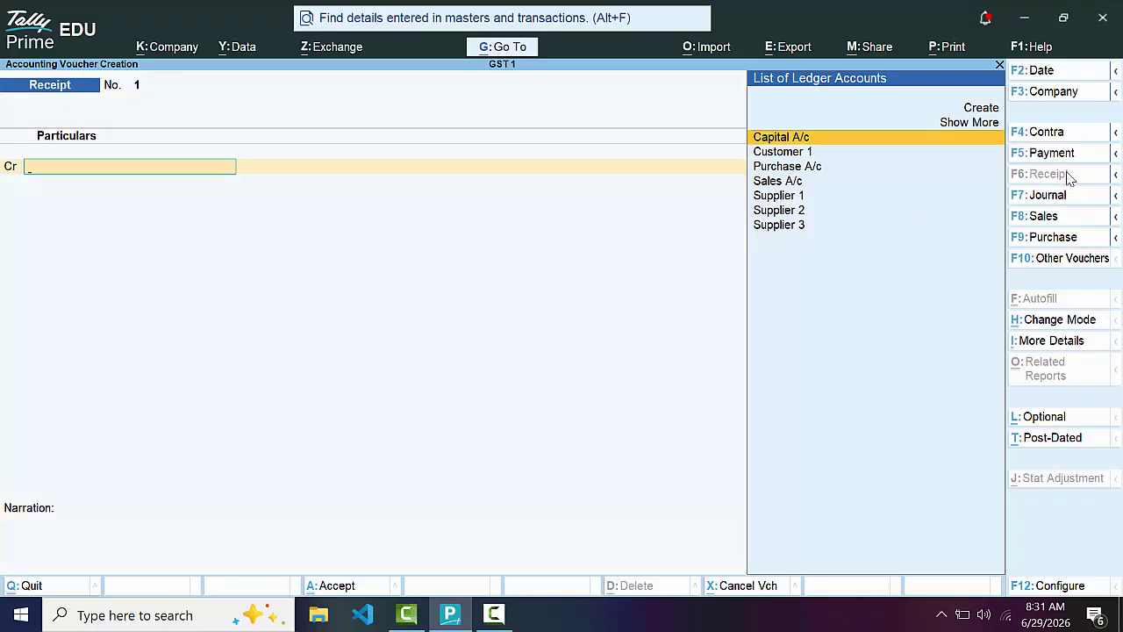
{"action": "key", "text": "Return"}
{"action": "type", "text": "60000"}
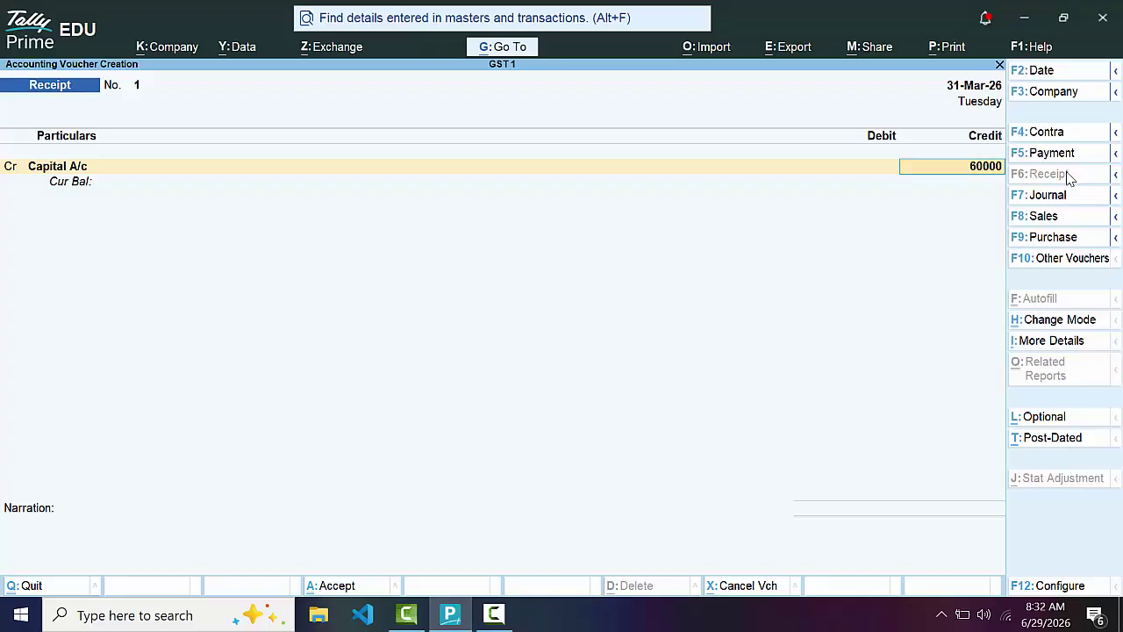
{"action": "key", "text": "Return"}
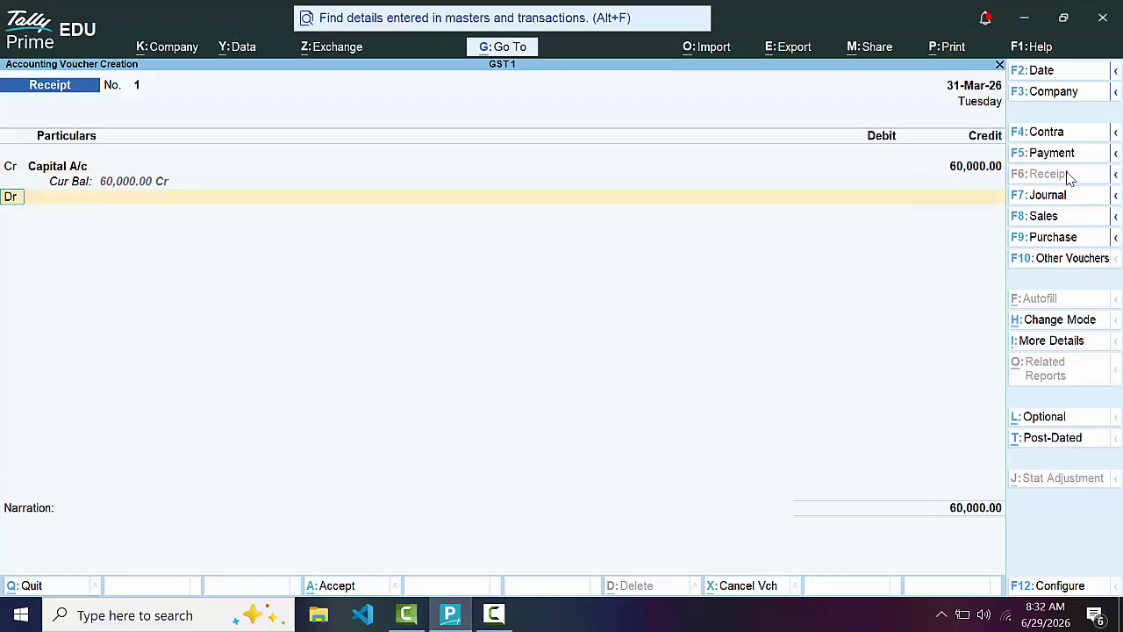
{"action": "key", "text": "Down"}
{"action": "key", "text": "Return"}
{"action": "key", "text": "Return"}
{"action": "key", "text": "Return"}
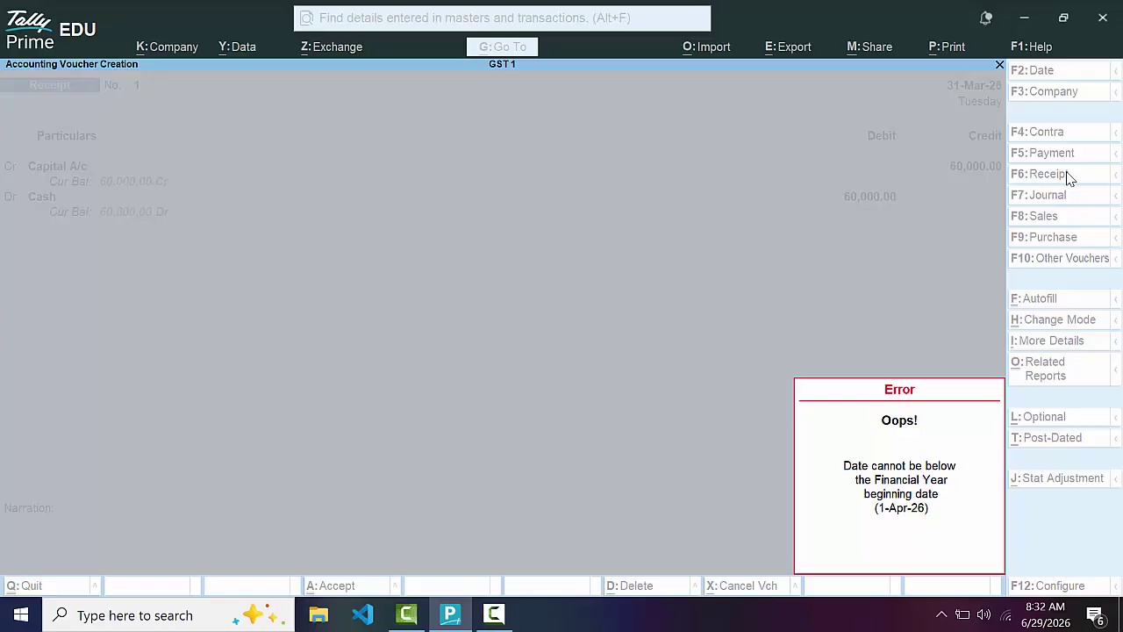
Change the voucher period to 1-4-26 through 31-3-27
{"action": "key", "text": "Escape"}
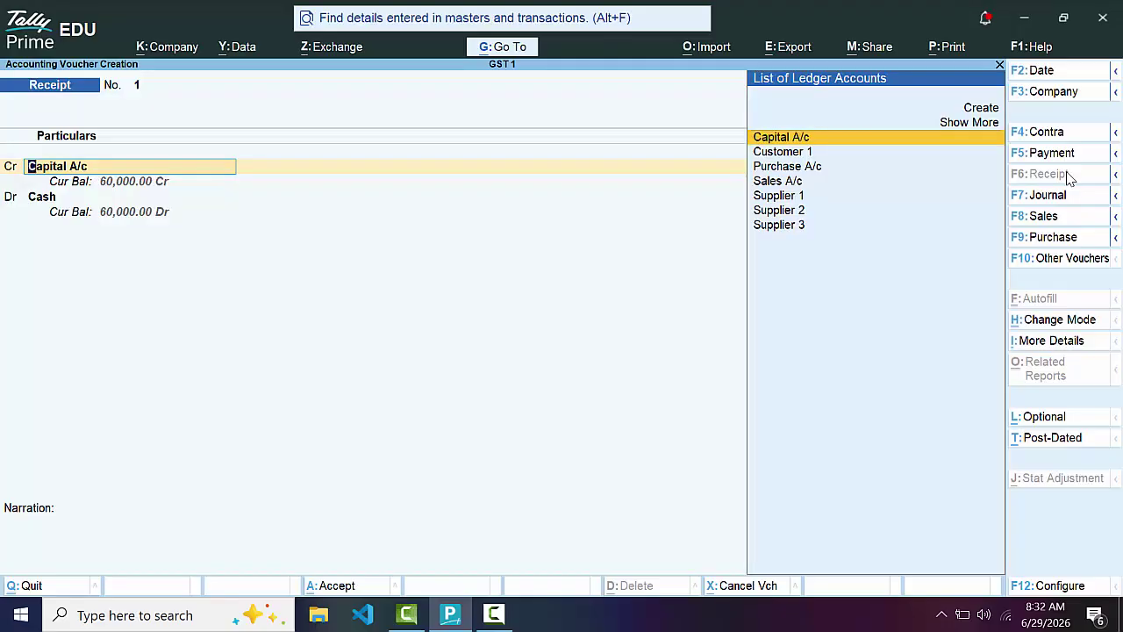
{"action": "key", "text": "alt+F2"}
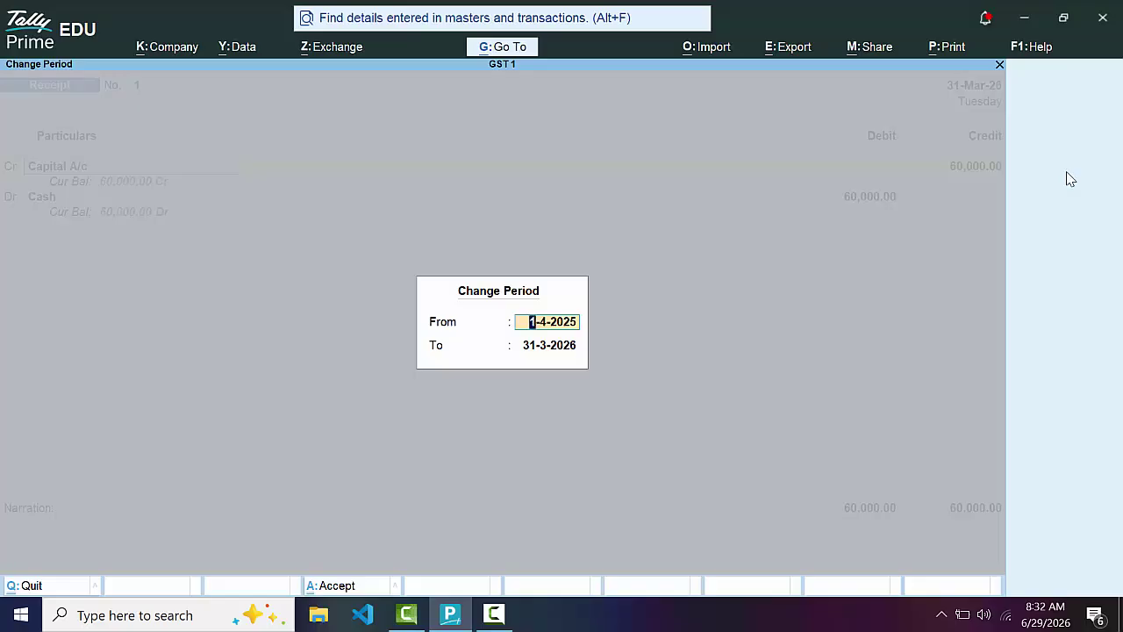
{"action": "type", "text": "1-4-26"}
{"action": "key", "text": "Return"}
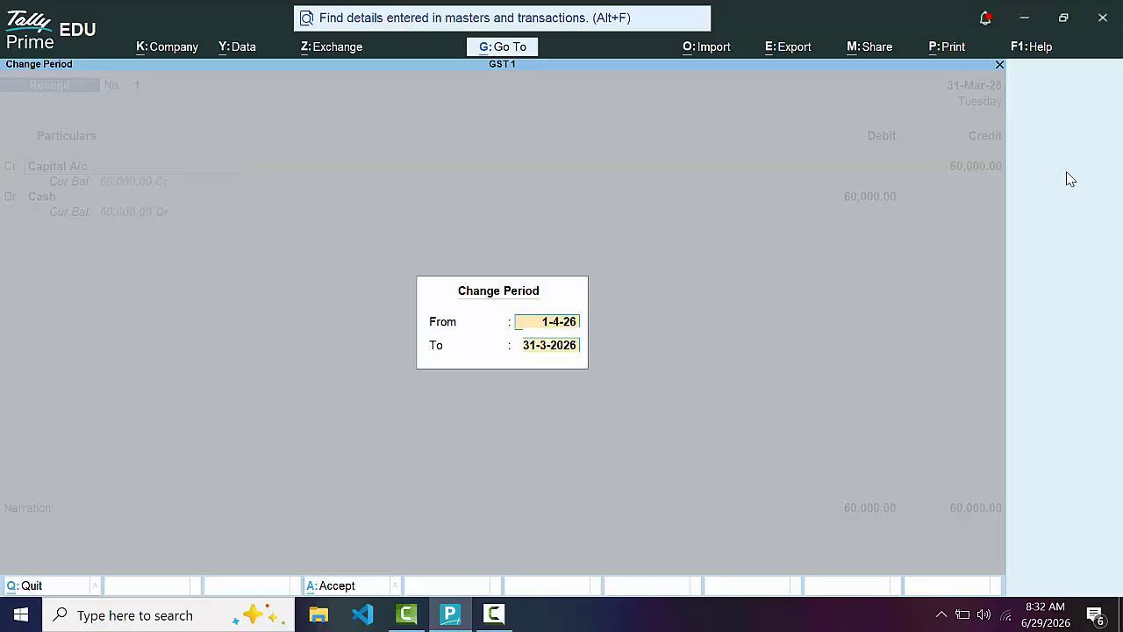
{"action": "type", "text": "31-"}
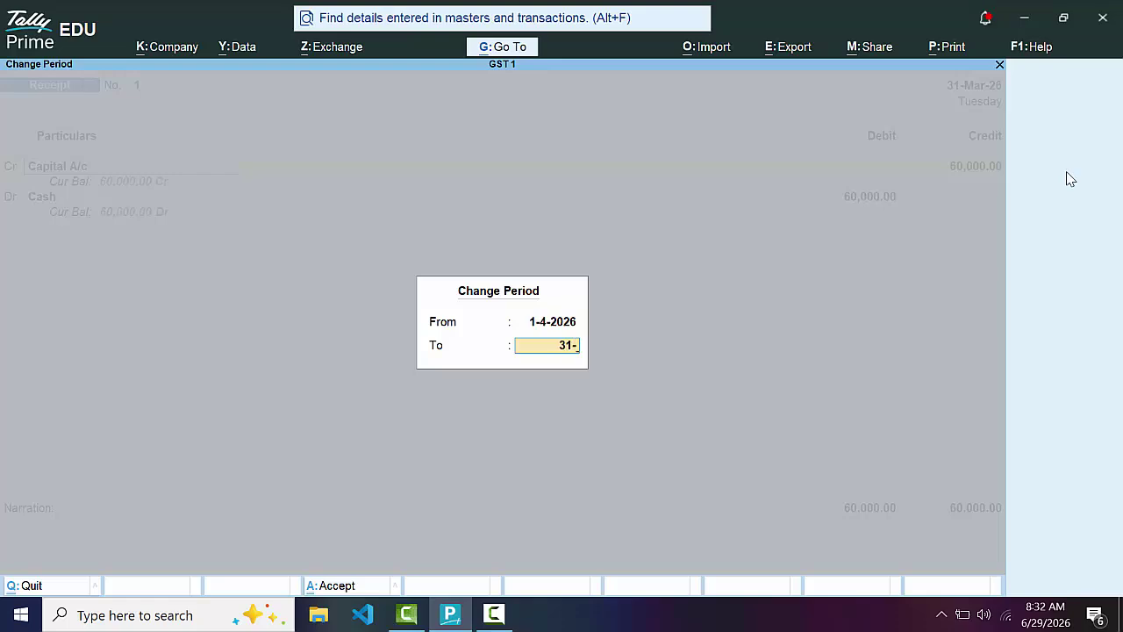
{"action": "type", "text": "3-27"}
{"action": "key", "text": "Return"}
Date the receipt 1-4-2026 and accept it as Receipt No. 1
{"action": "key", "text": "Return"}
{"action": "key", "text": "Return"}
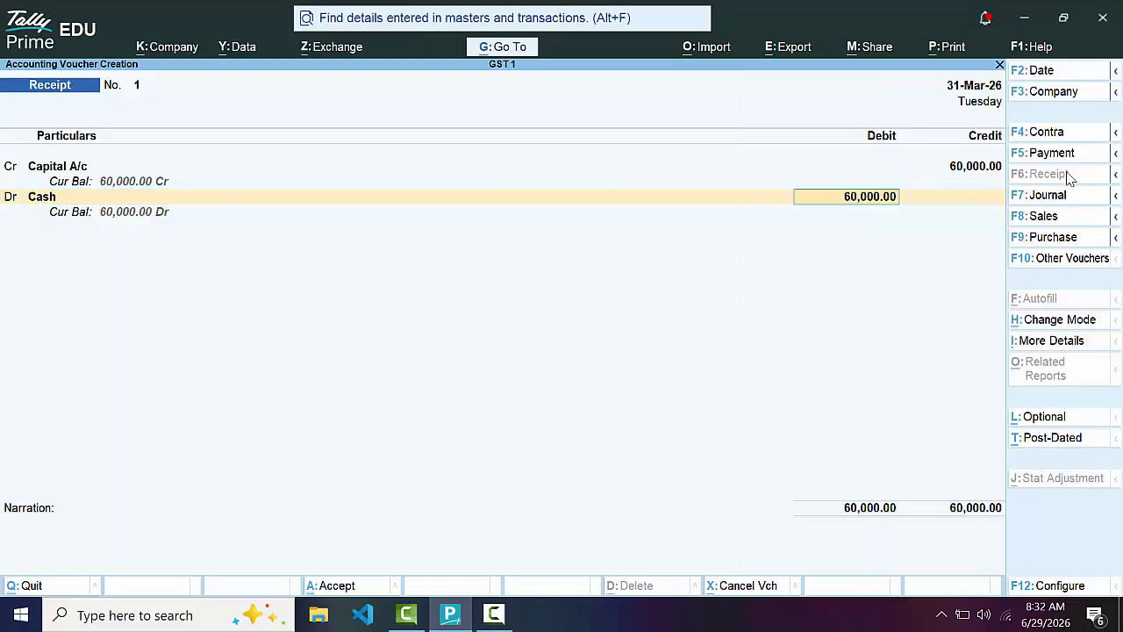
{"action": "key", "text": "Return"}
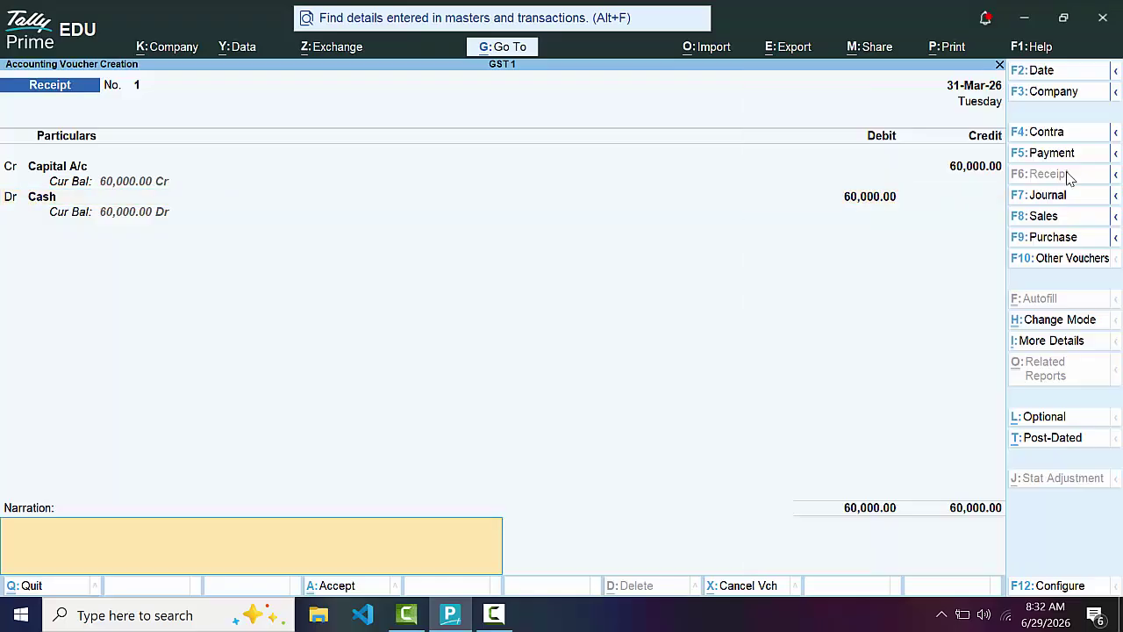
{"action": "key", "text": "F2"}
{"action": "type", "text": "1-4"}
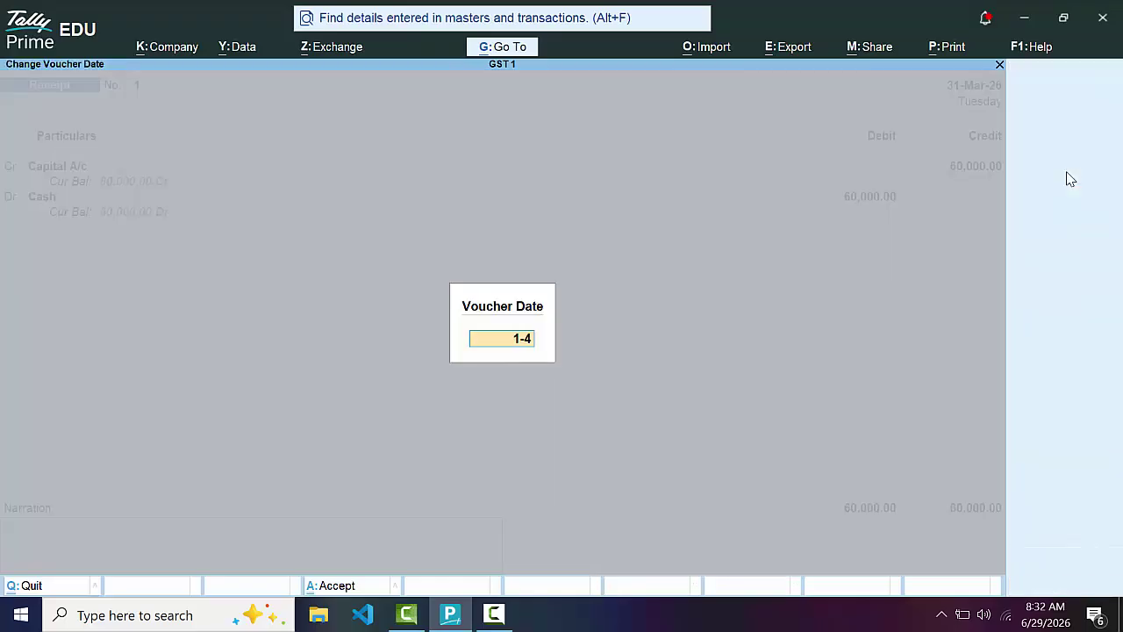
{"action": "type", "text": "-2026"}
{"action": "key", "text": "Return"}
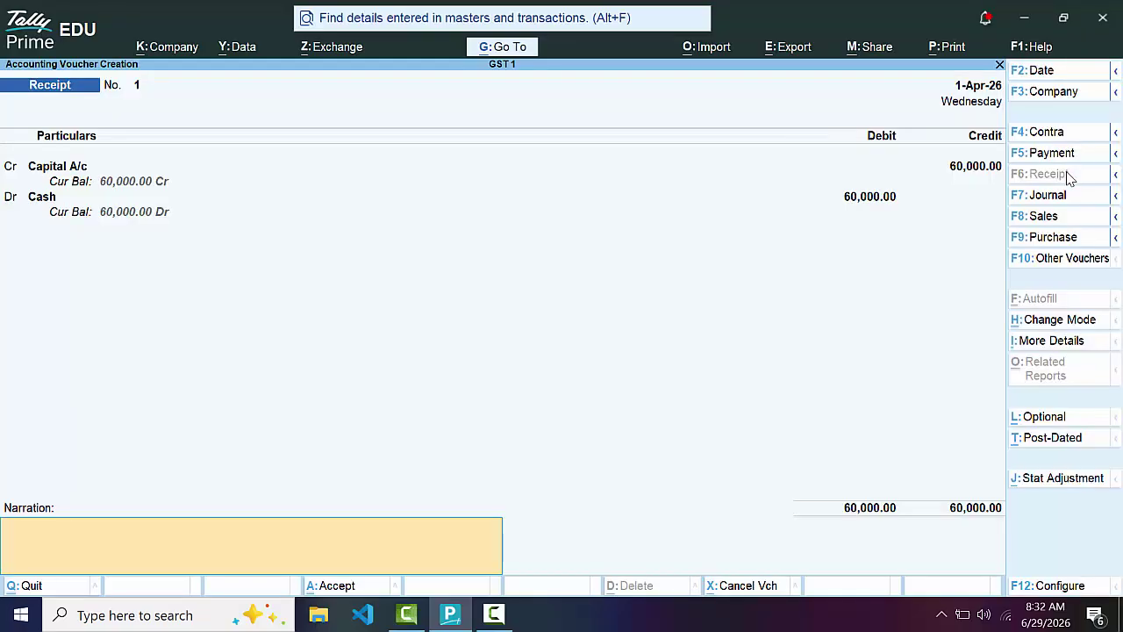
{"action": "key", "text": "Return"}
{"action": "key", "text": "Return"}
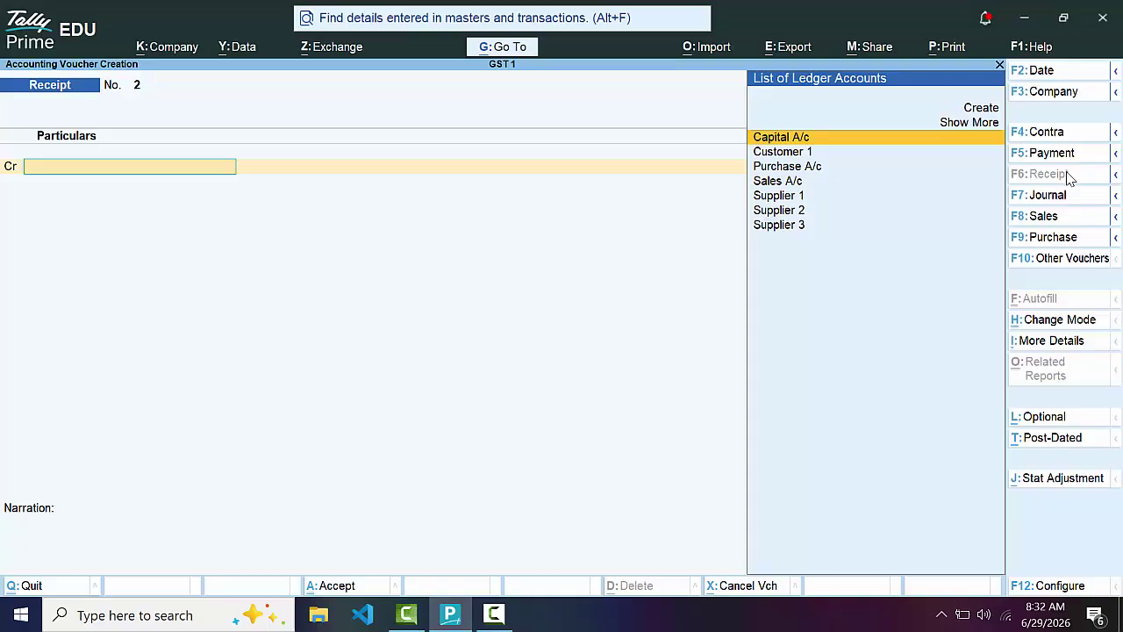
Start a purchase voucher with supplier invoice number 454435 and Supplier 1 as party
{"action": "left_click", "coordinate": [1057, 239]}
{"action": "type", "text": "454435"}
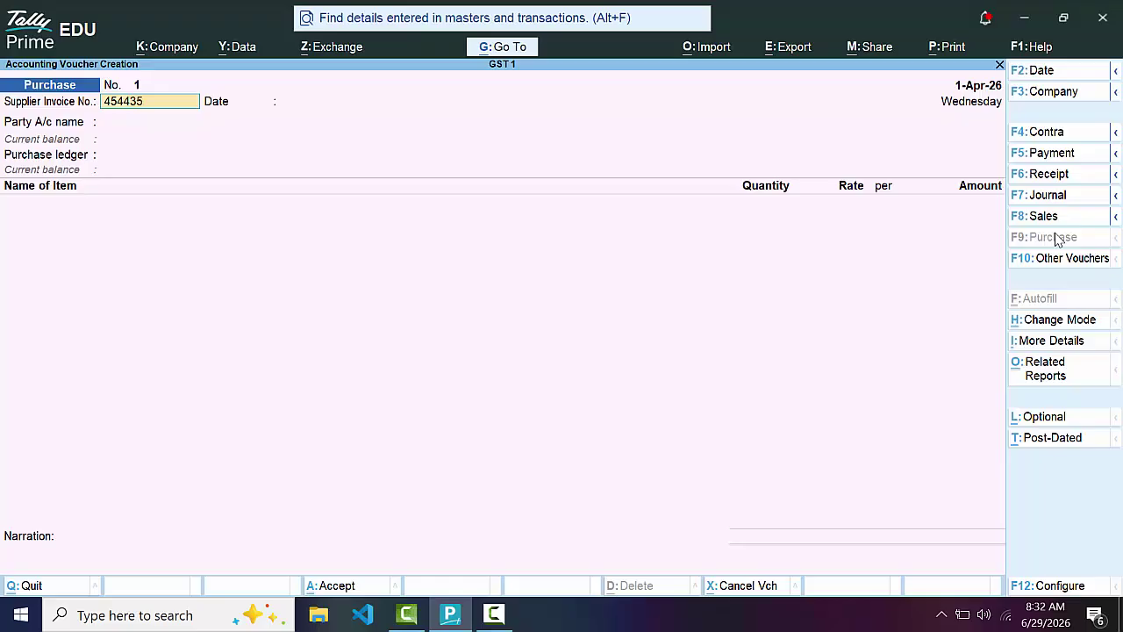
{"action": "key", "text": "Return"}
{"action": "key", "text": "Return"}
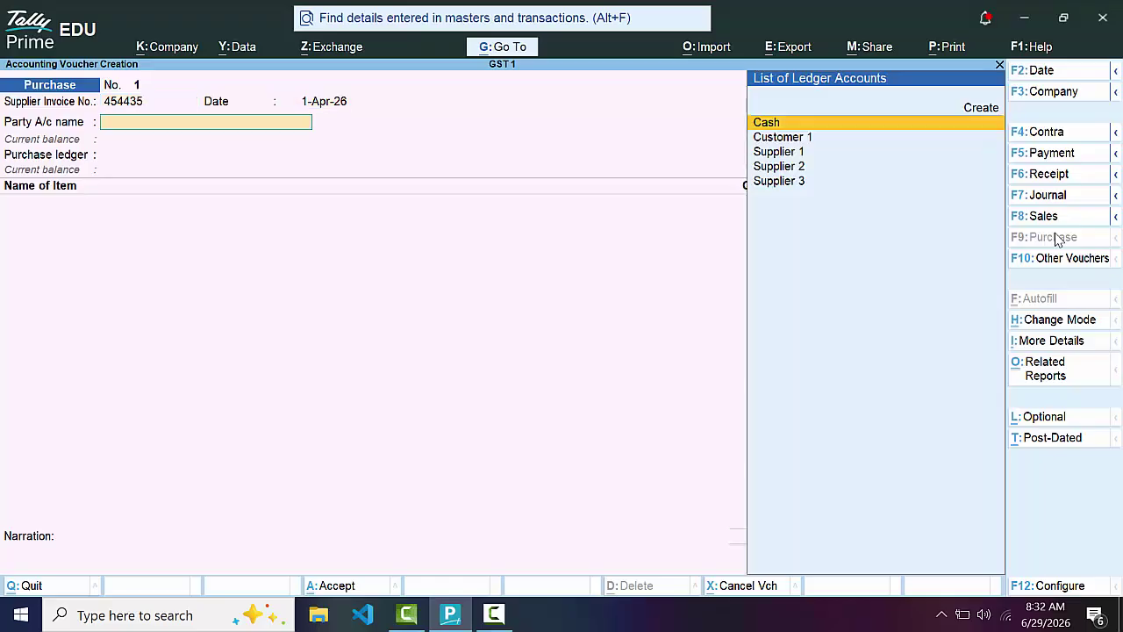
{"action": "key", "text": "Down"}
{"action": "key", "text": "Down"}
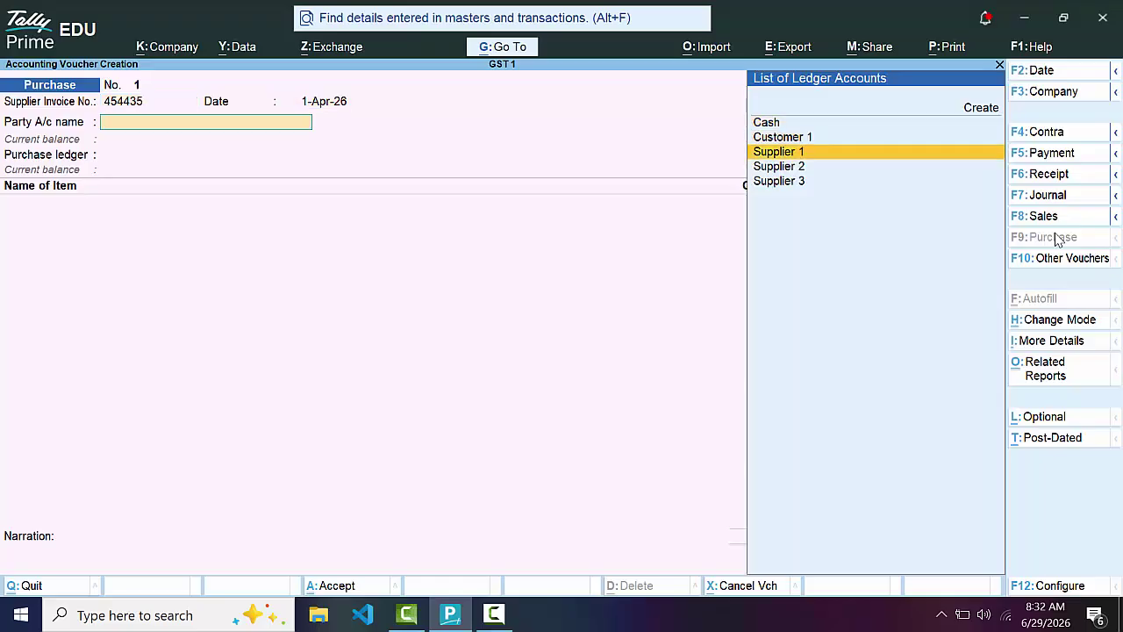
{"action": "key", "text": "Return"}
Fill Supplier 1's party details (GSTIN, Regular registration, place of supply) and book to Purchase A/c
{"action": "key", "text": "Return"}
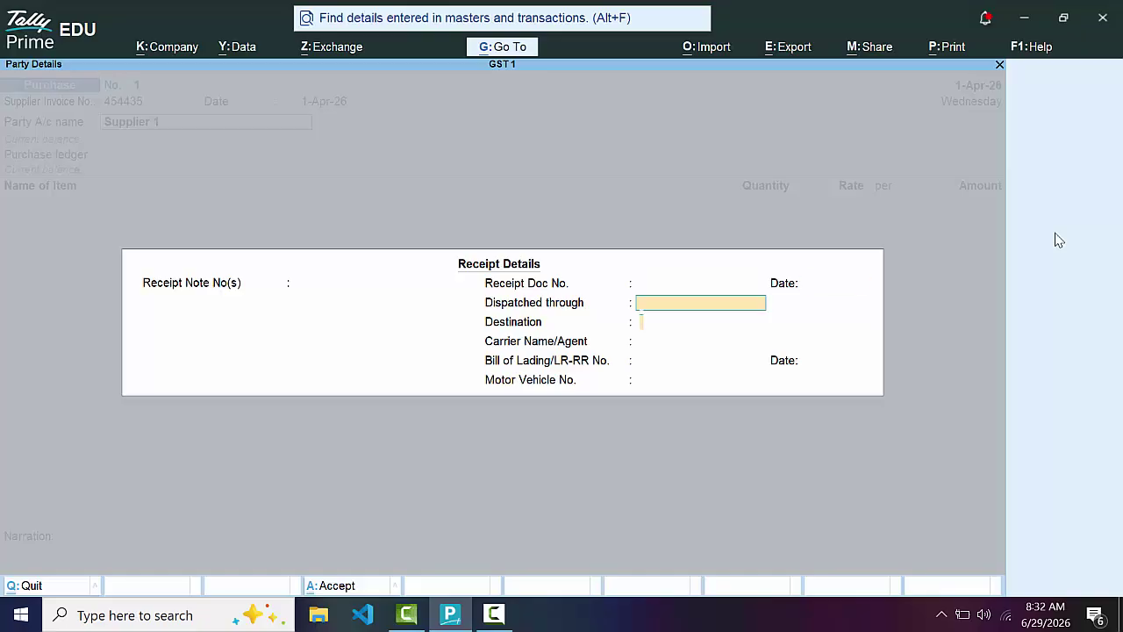
{"action": "key", "text": "Return"}
{"action": "key", "text": "Return"}
{"action": "key", "text": "Return"}
{"action": "key", "text": "Return"}
{"action": "key", "text": "Return"}
{"action": "key", "text": "Return"}
{"action": "key", "text": "Return"}
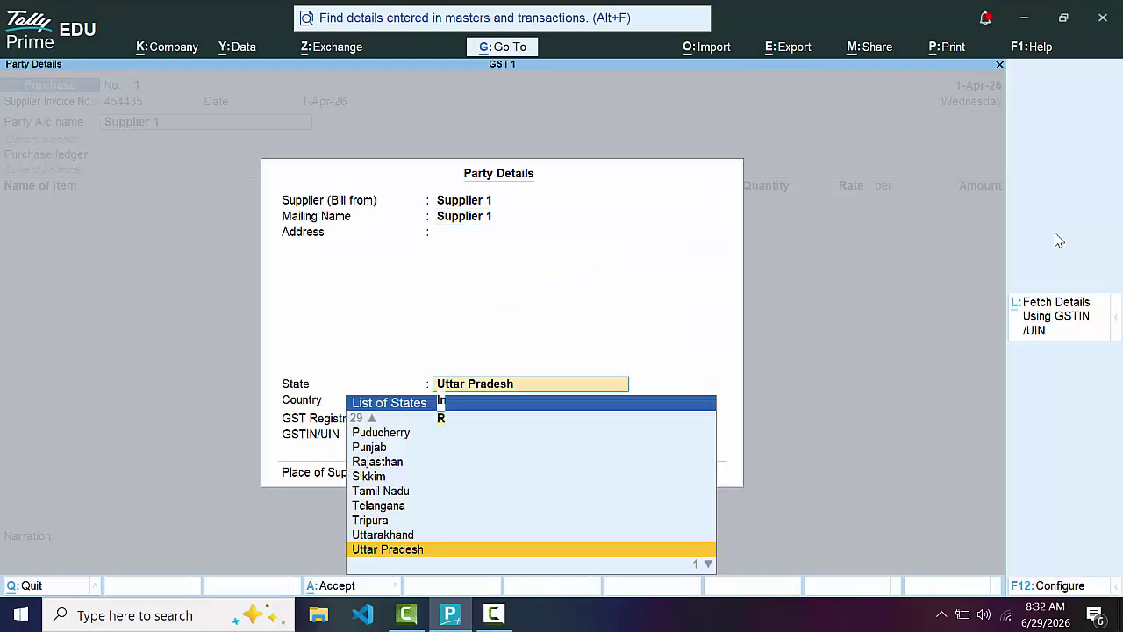
{"action": "key", "text": "Return"}
{"action": "key", "text": "Return"}
{"action": "key", "text": "Return"}
{"action": "type", "text": "GDFGSFGDS"}
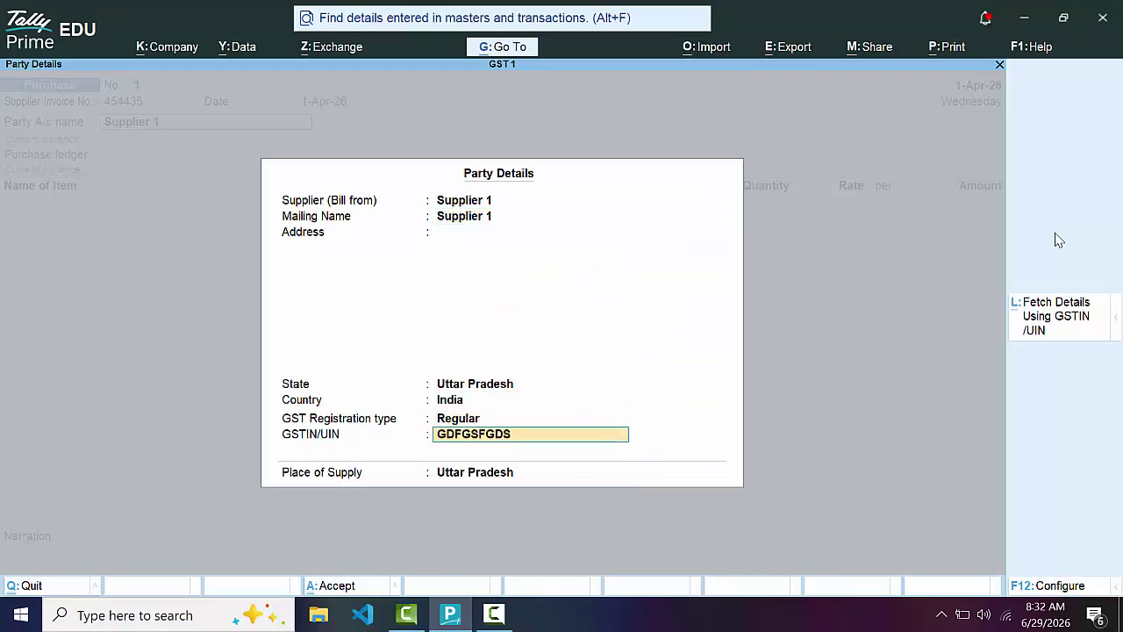
{"action": "key", "text": "Return"}
{"action": "key", "text": "Return"}
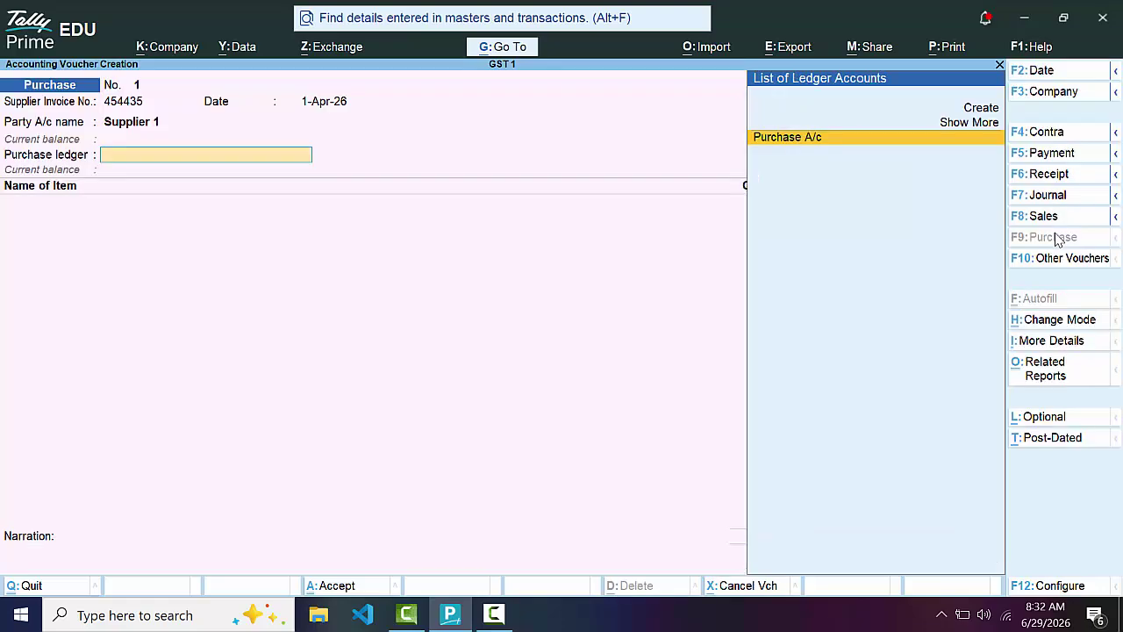
{"action": "key", "text": "Return"}
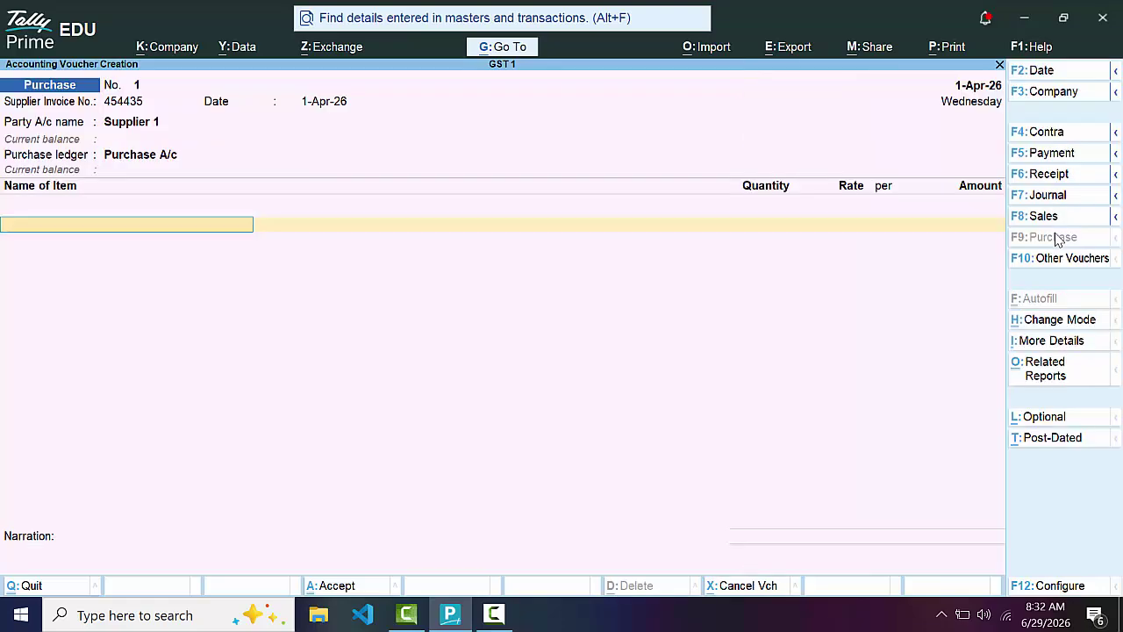
{"action": "key", "text": "Return"}
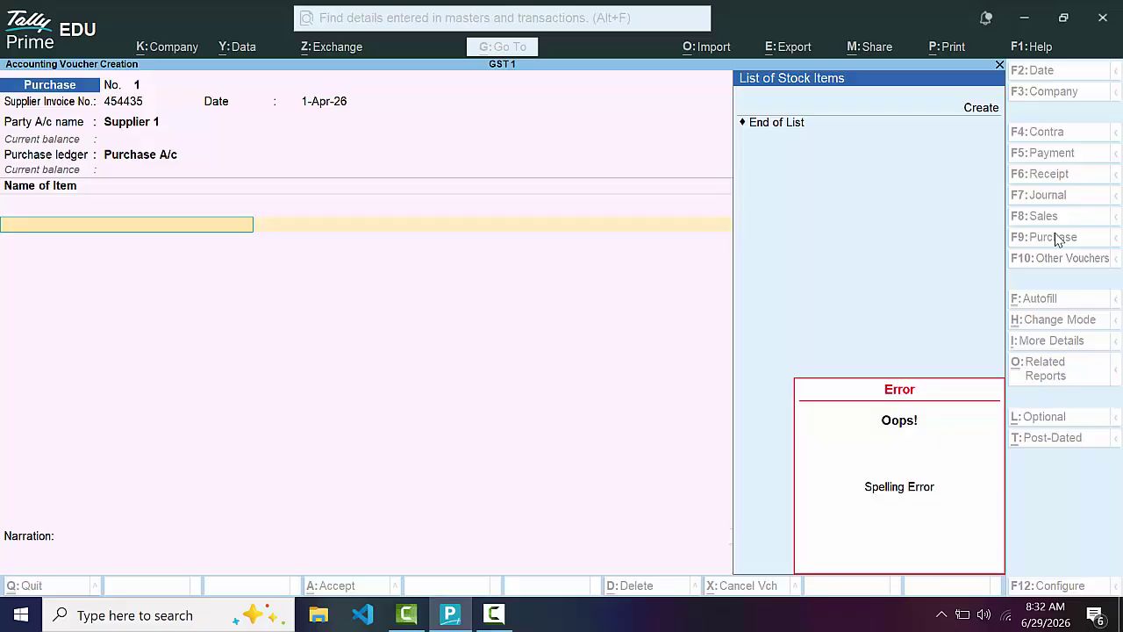
Create a new stock item named Book 1 and choose to create a new unit
{"action": "key", "text": "alt+c"}
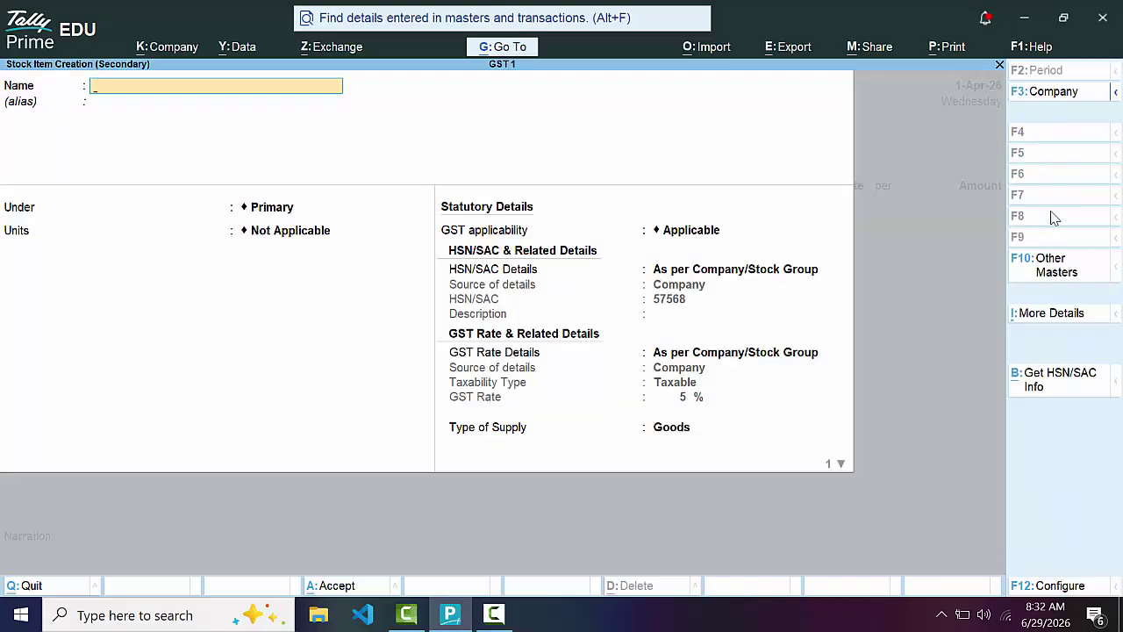
{"action": "type", "text": "Book 1"}
{"action": "key", "text": "Return"}
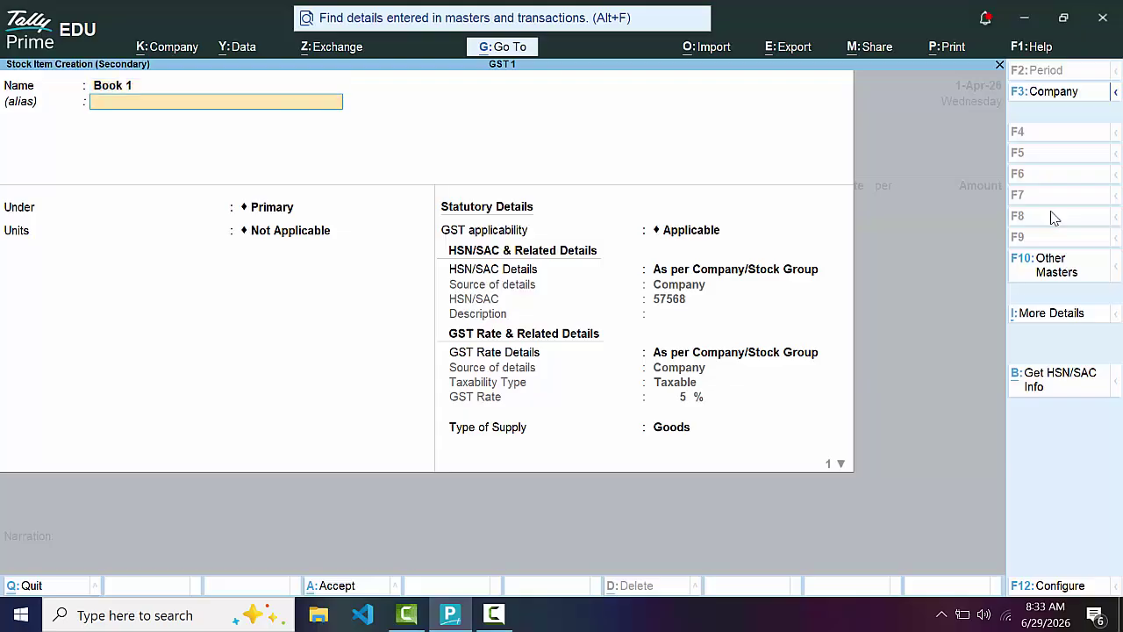
{"action": "key", "text": "Return"}
{"action": "key", "text": "Return"}
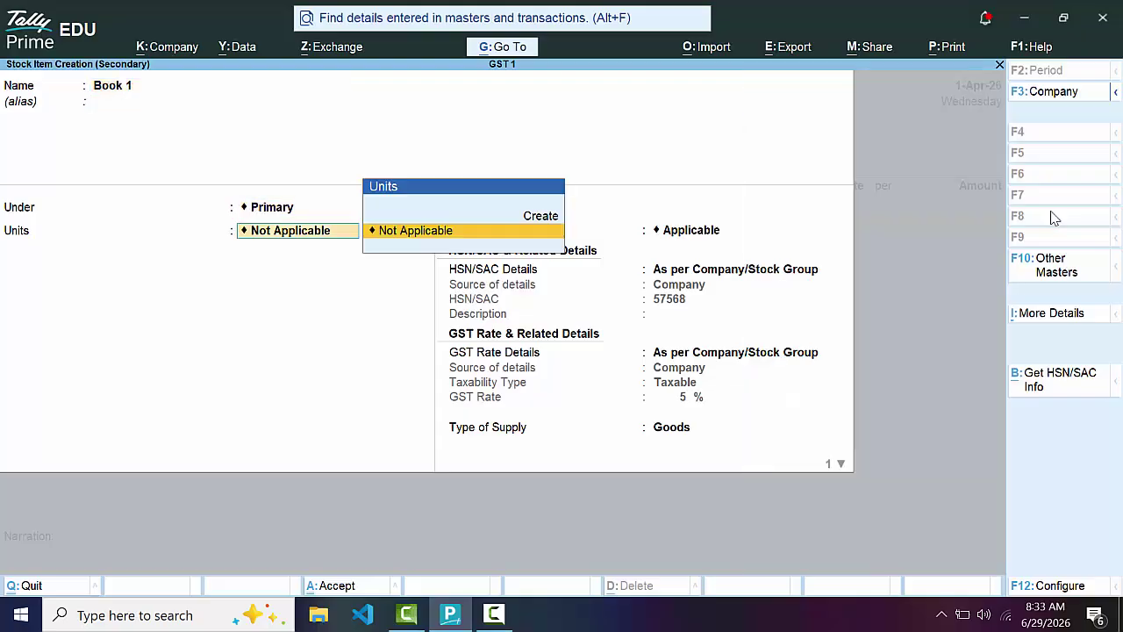
{"action": "key", "text": "Up"}
Define unit nos (Number, NOS-NUMBERS), save it, and save the Book 1 item
{"action": "key", "text": "Return"}
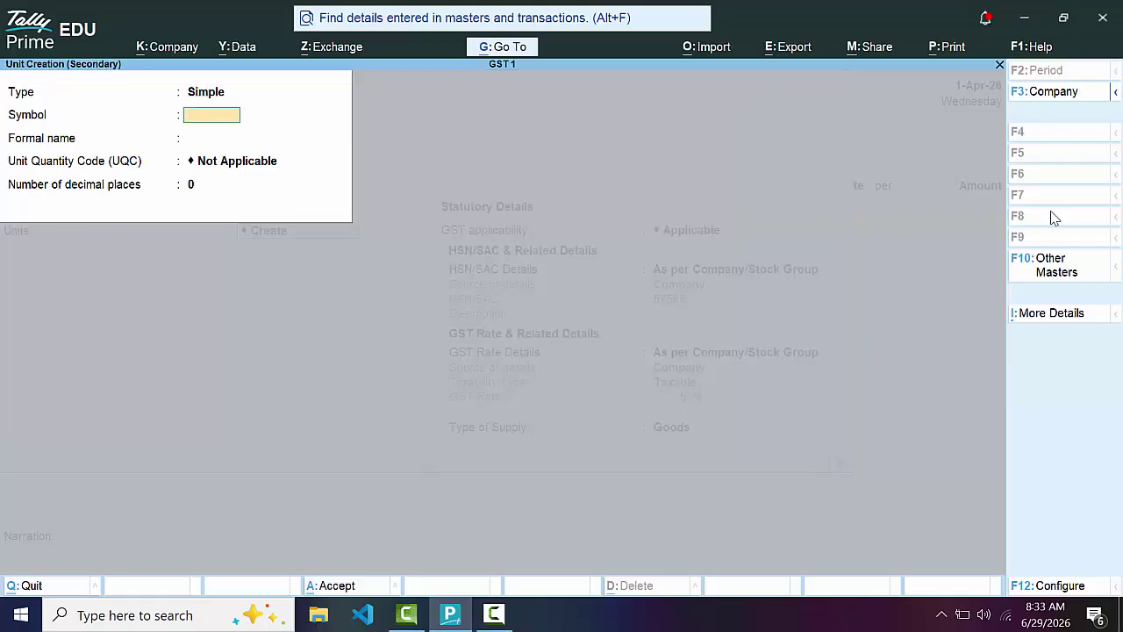
{"action": "type", "text": "nos"}
{"action": "key", "text": "Return"}
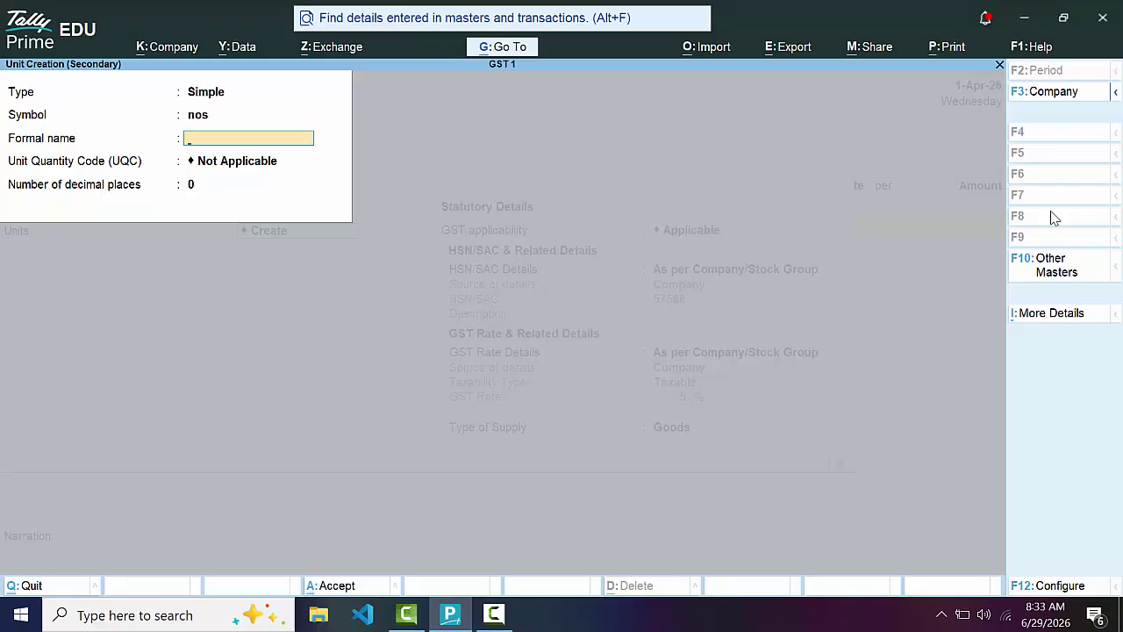
{"action": "type", "text": "Numbers"}
{"action": "key", "text": "Return"}
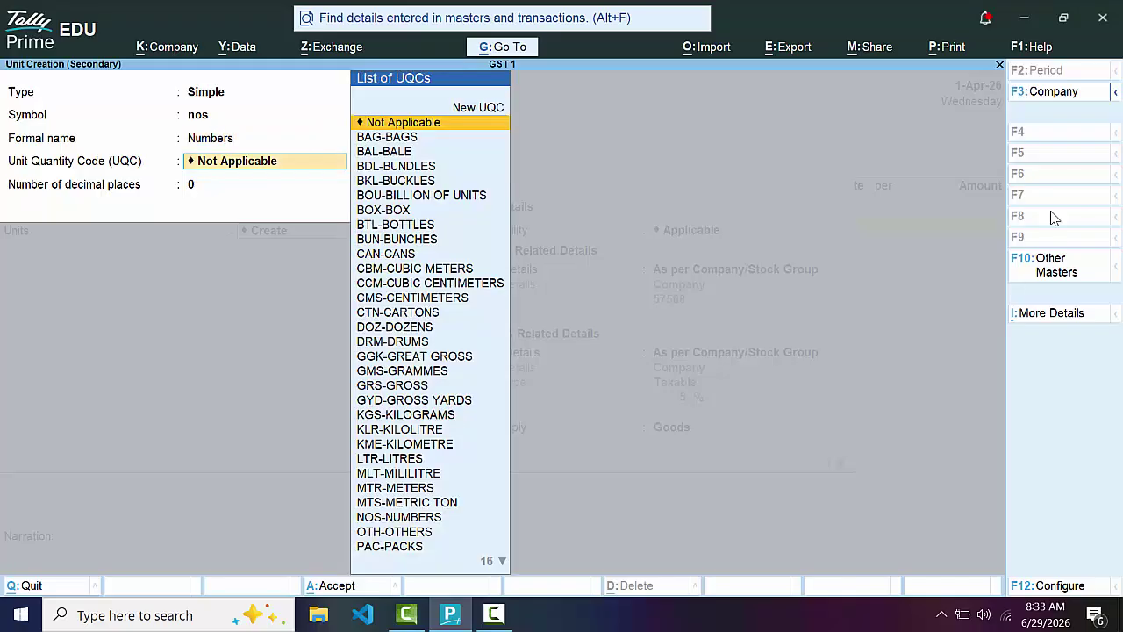
{"action": "type", "text": "n"}
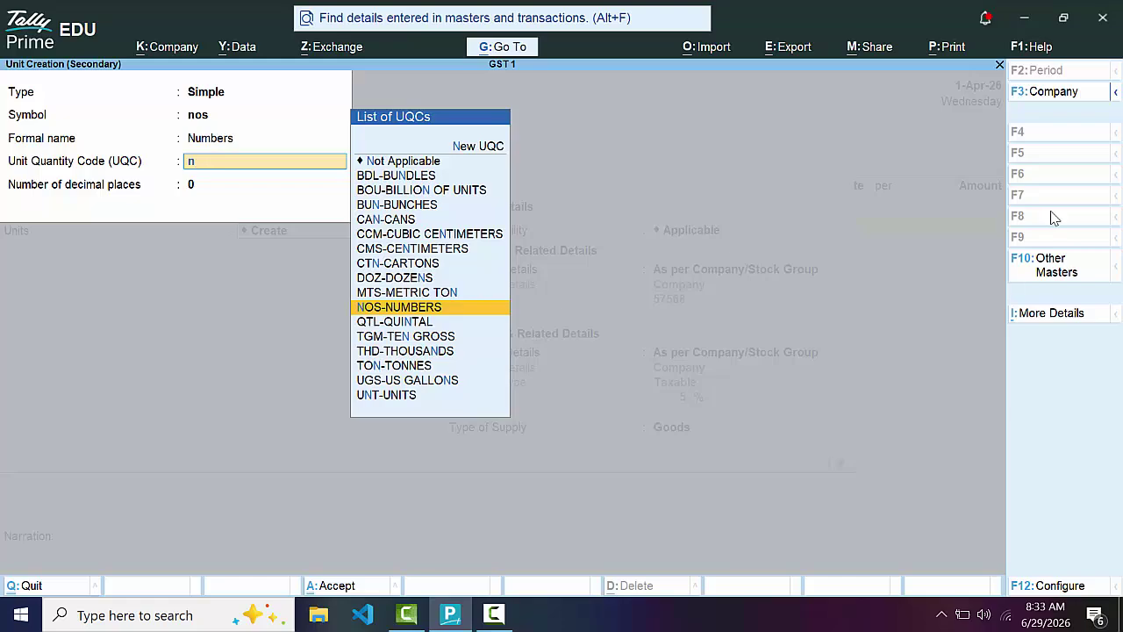
{"action": "key", "text": "Return"}
{"action": "key", "text": "Return"}
{"action": "key", "text": "Return"}
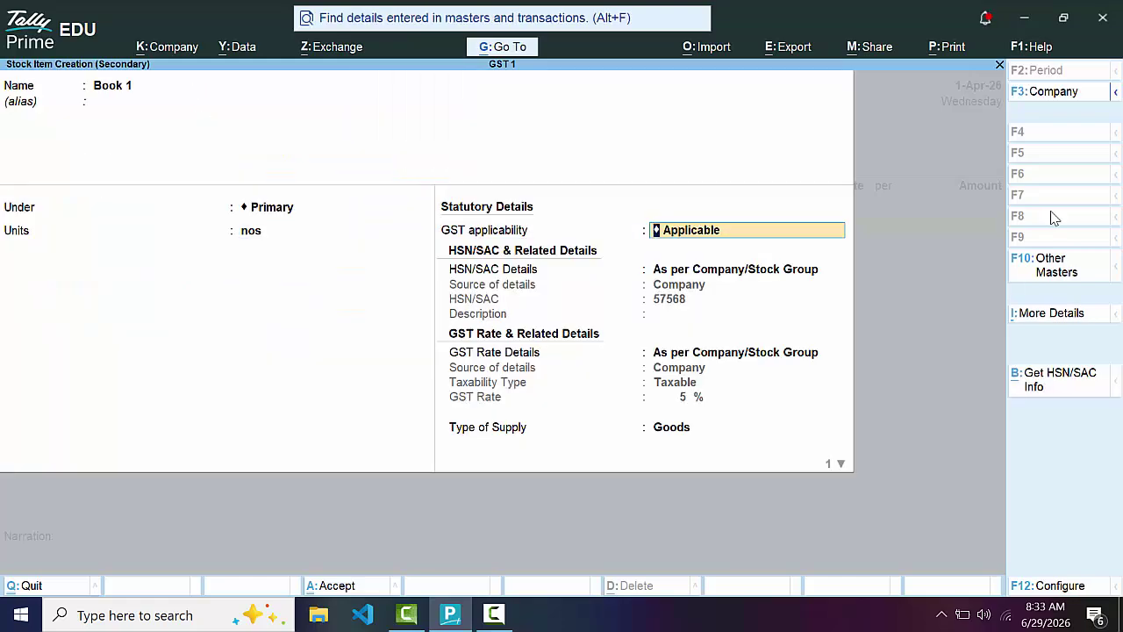
{"action": "key", "text": "Return"}
{"action": "key", "text": "Return"}
{"action": "key", "text": "Return"}
{"action": "key", "text": "Return"}
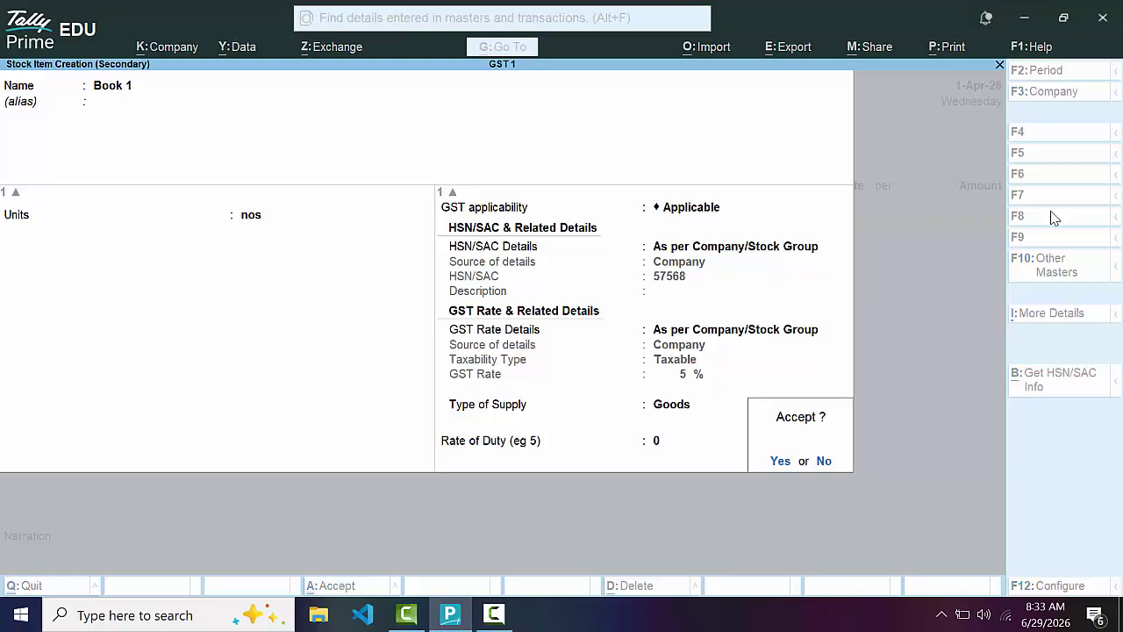
Enter 56 nos of Book 1 at 400.00, totalling 22,400.00
{"action": "key", "text": "Return"}
{"action": "type", "text": "56"}
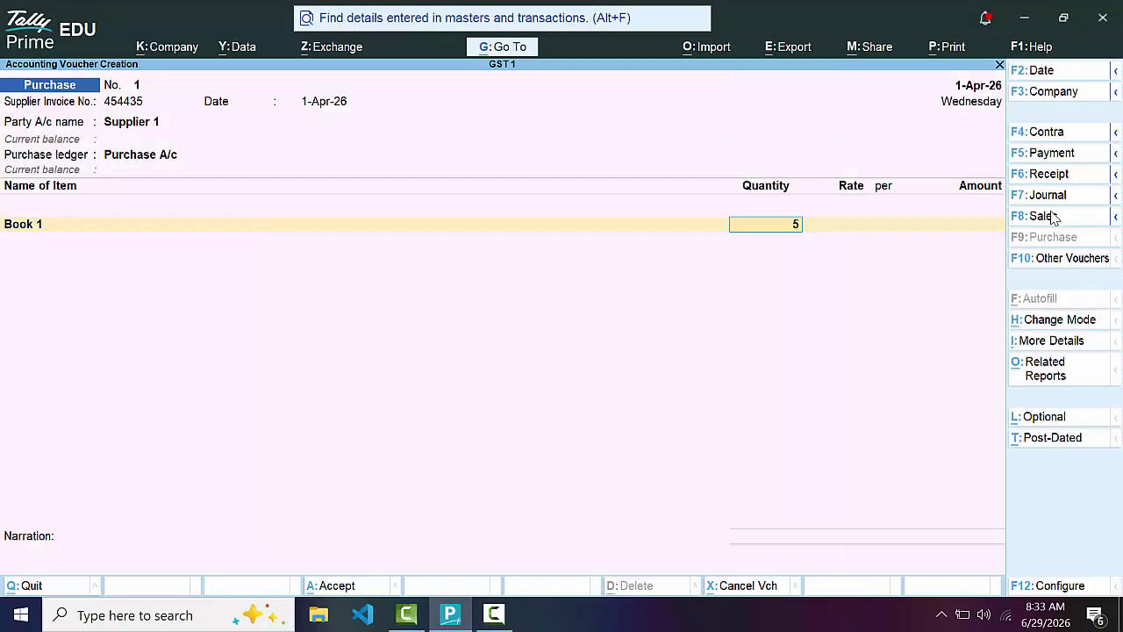
{"action": "key", "text": "Return"}
{"action": "type", "text": "400"}
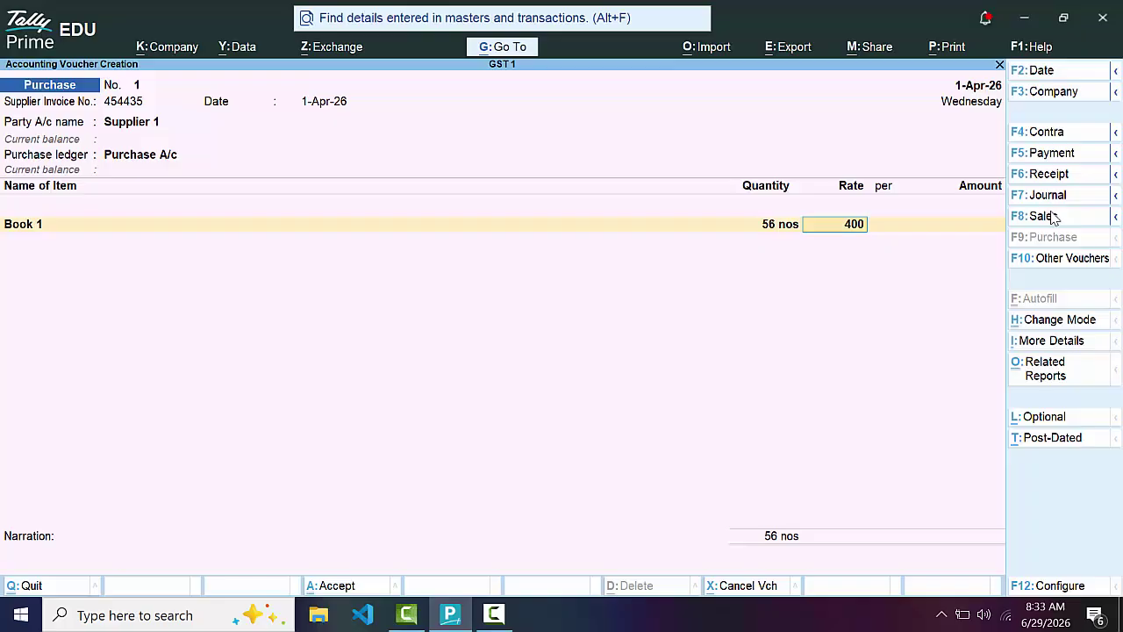
{"action": "key", "text": "Return"}
{"action": "key", "text": "Return"}
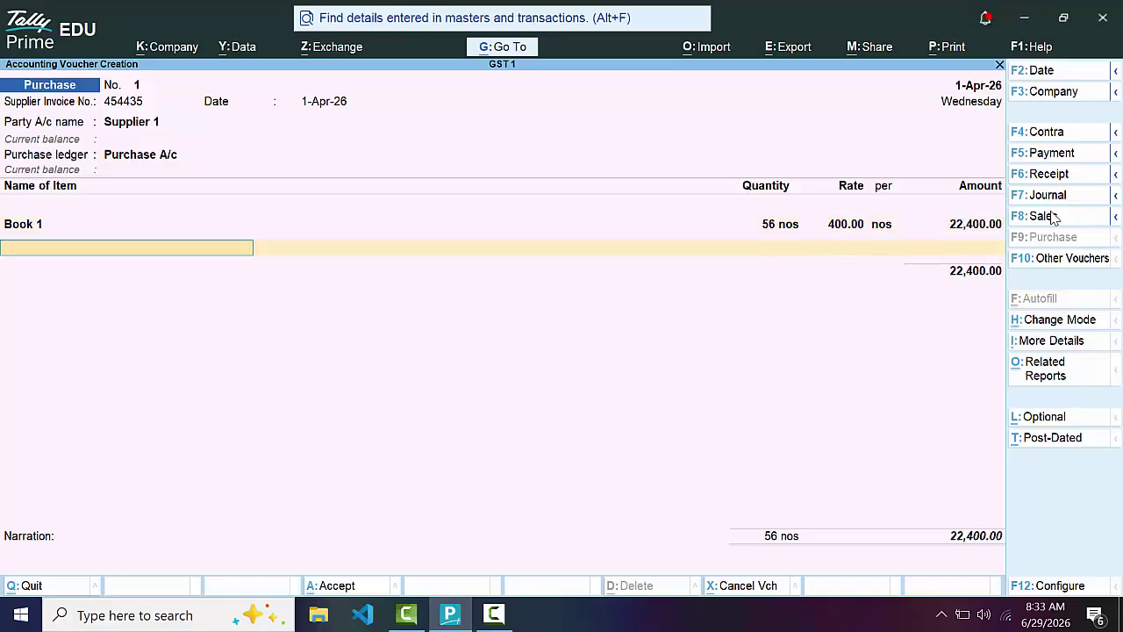
{"action": "key", "text": "Return"}
{"action": "key", "text": "alt+c"}
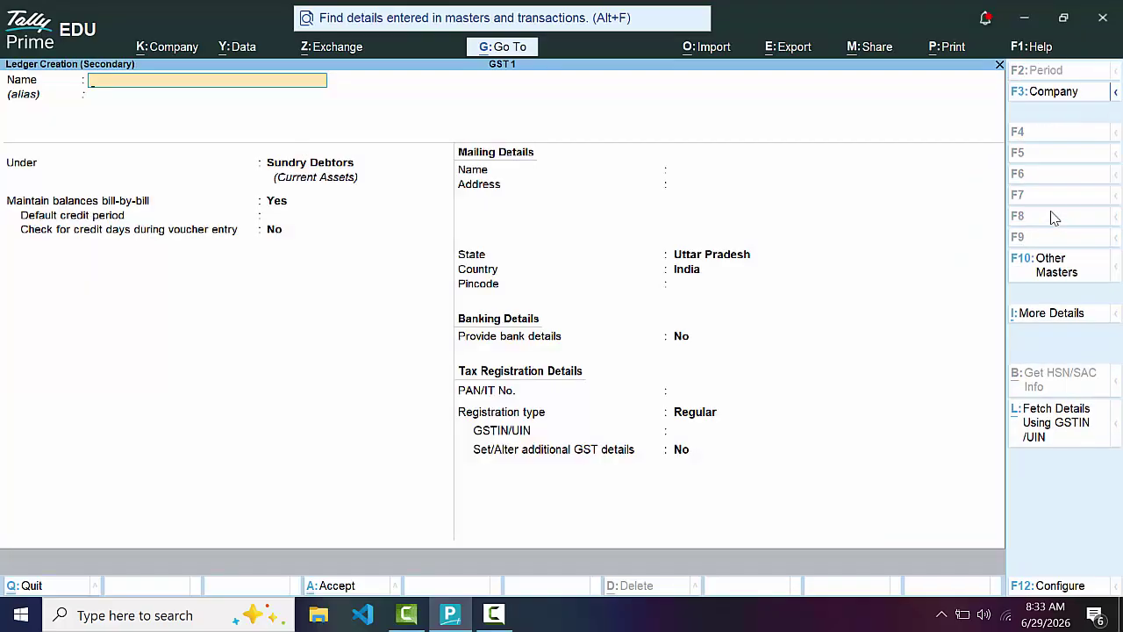
Create ledger Cgst under Duties & Taxes as a GST duty with CGST tax type
{"action": "type", "text": "Cgst"}
{"action": "key", "text": "Return"}
{"action": "key", "text": "Return"}
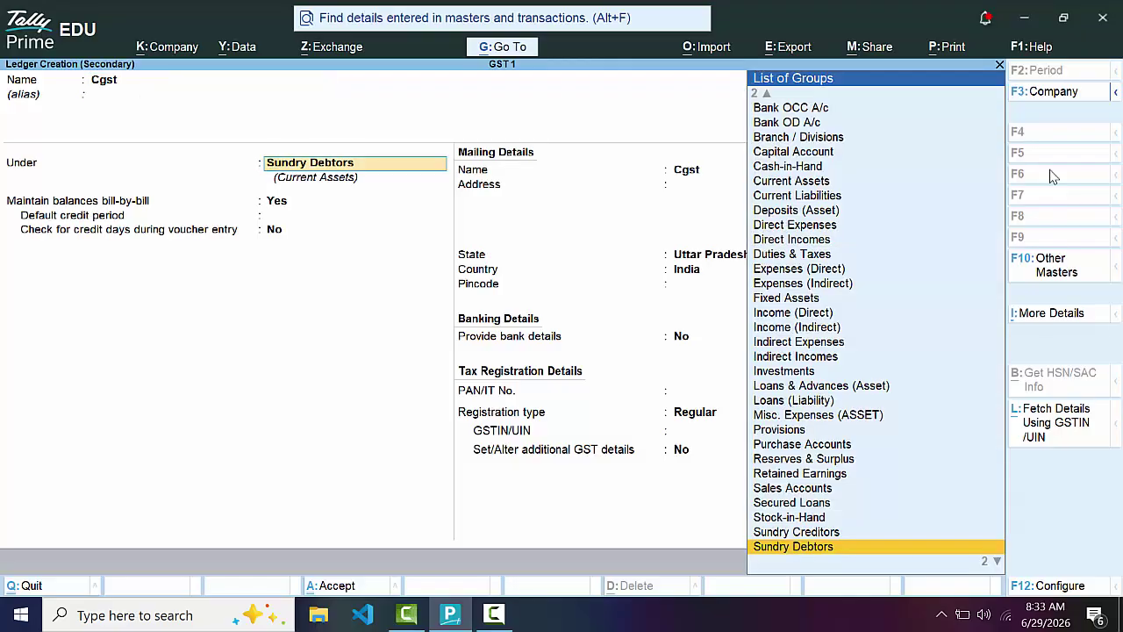
{"action": "type", "text": "D"}
{"action": "key", "text": "Down"}
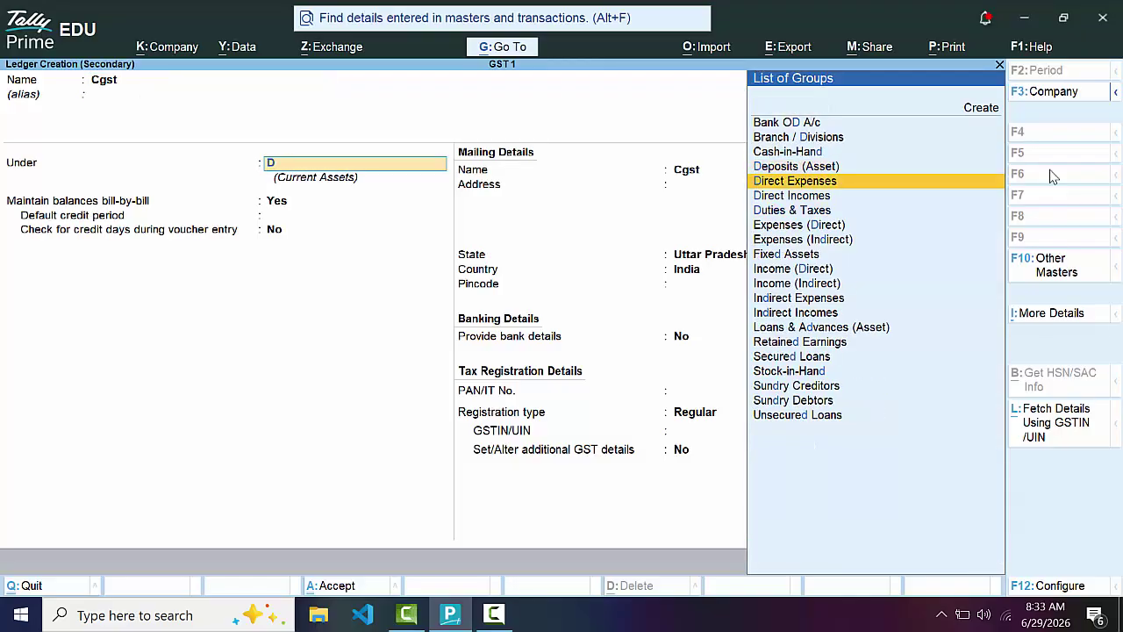
{"action": "key", "text": "Down"}
{"action": "key", "text": "Down"}
{"action": "key", "text": "Return"}
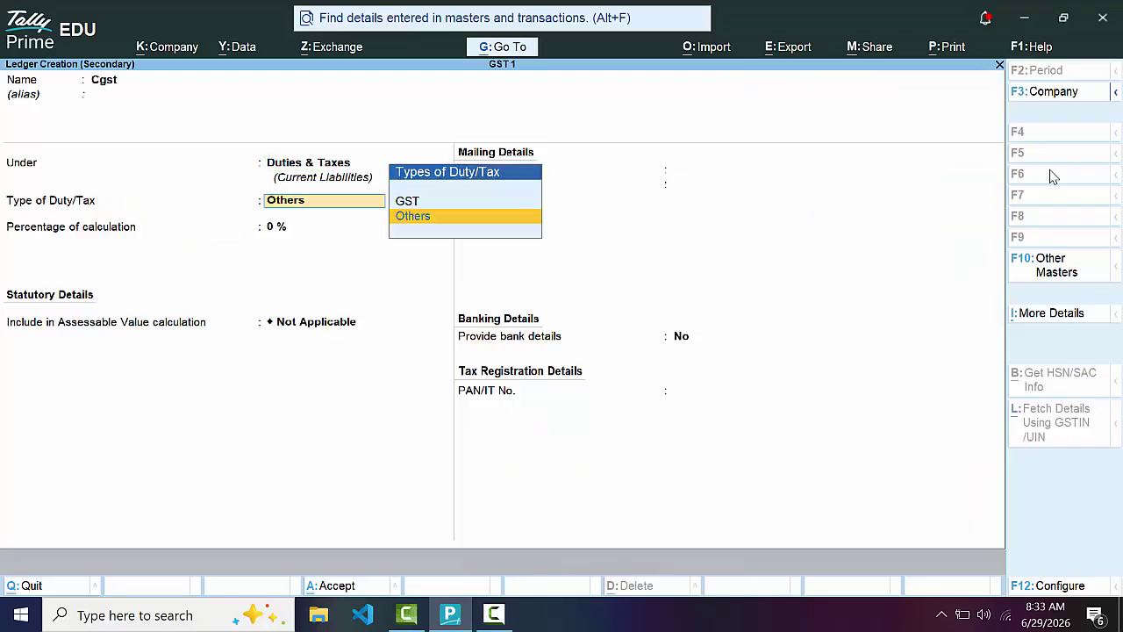
{"action": "key", "text": "Up"}
{"action": "key", "text": "Return"}
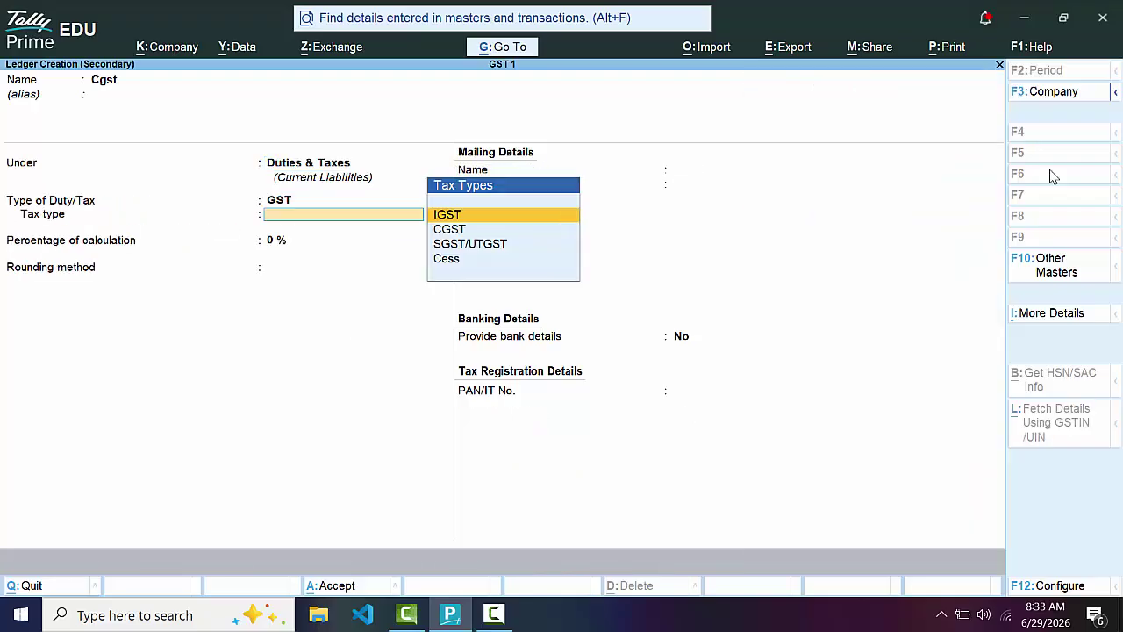
{"action": "key", "text": "Down"}
{"action": "key", "text": "Return"}
{"action": "key", "text": "Return"}
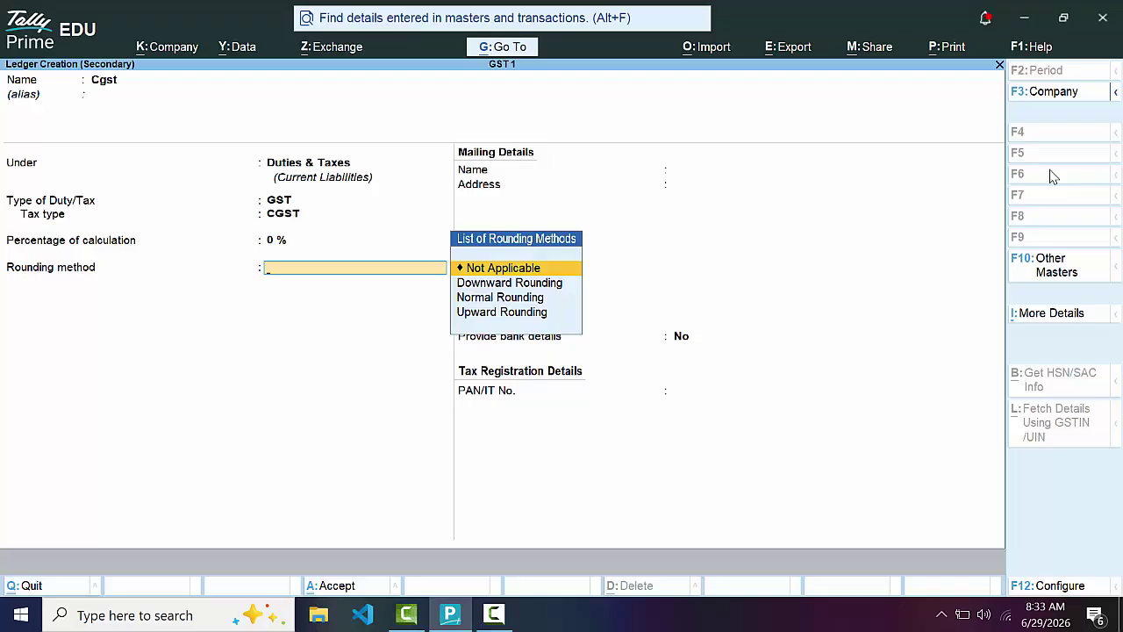
Give Cgst a 0% calculation percentage, Normal Rounding and a rounding limit of 0
{"action": "key", "text": "Down"}
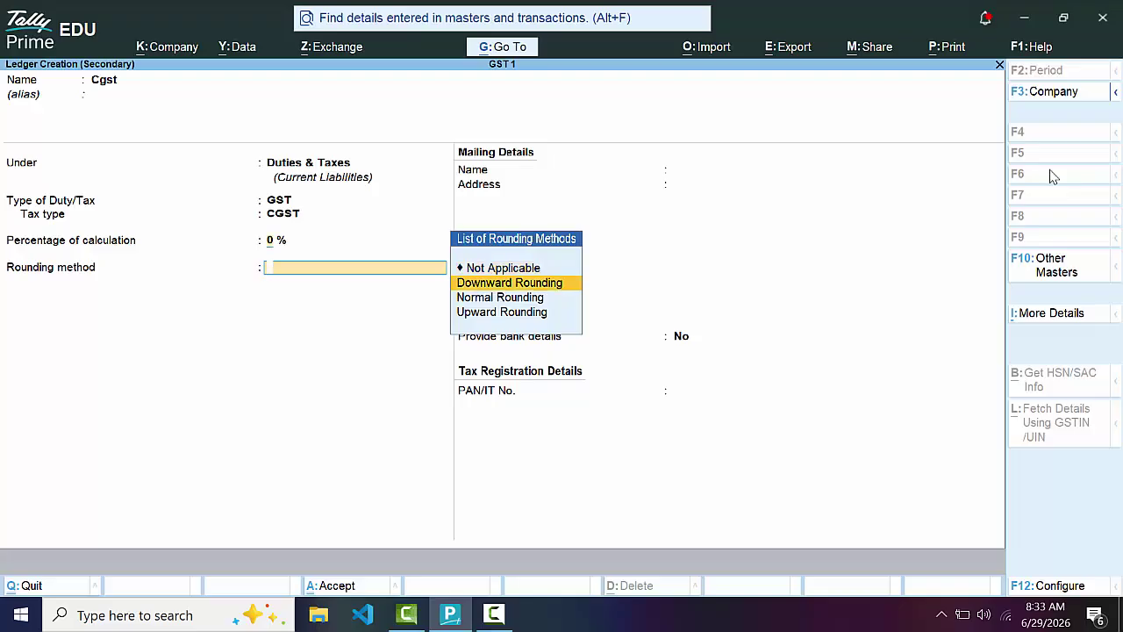
{"action": "key", "text": "BackSpace"}
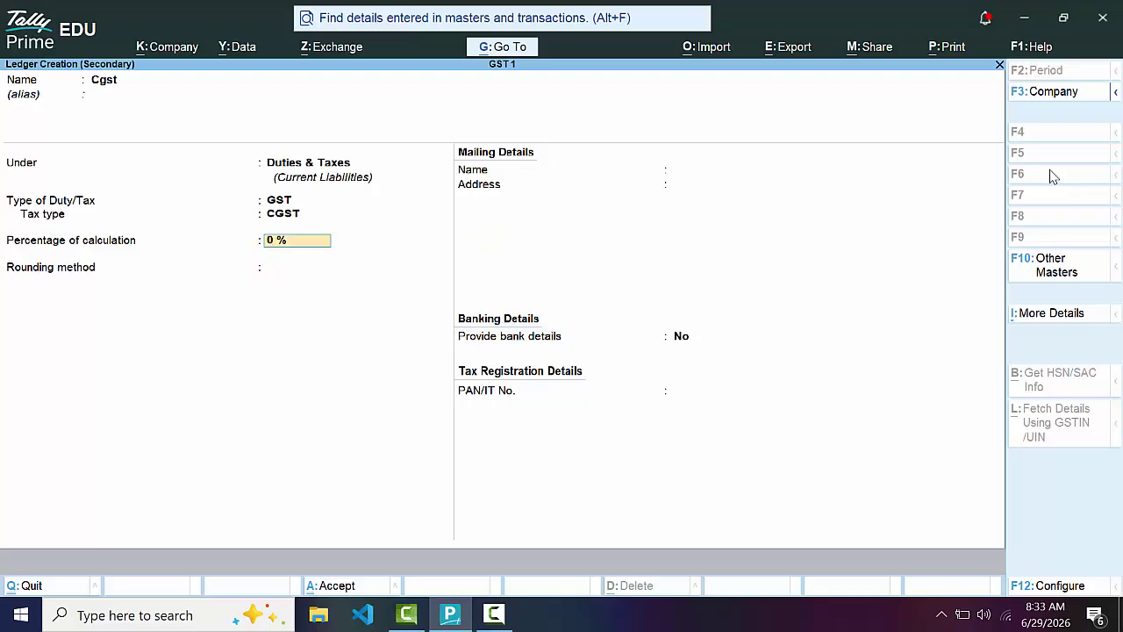
{"action": "key", "text": "Return"}
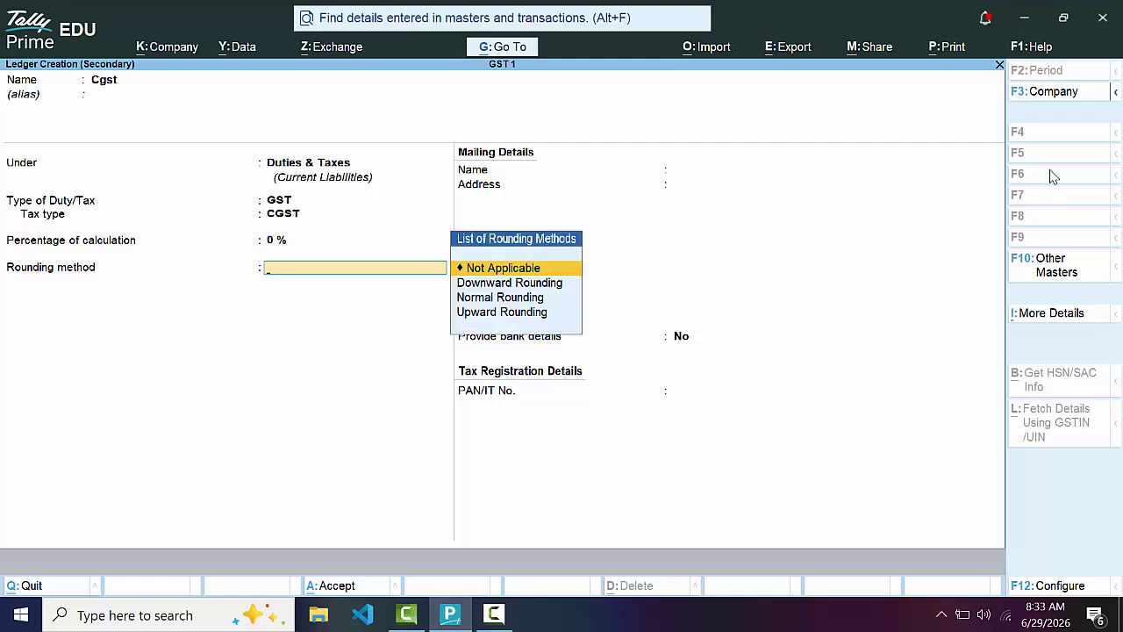
{"action": "key", "text": "Down"}
{"action": "key", "text": "Down"}
{"action": "key", "text": "Return"}
{"action": "key", "text": "Return"}
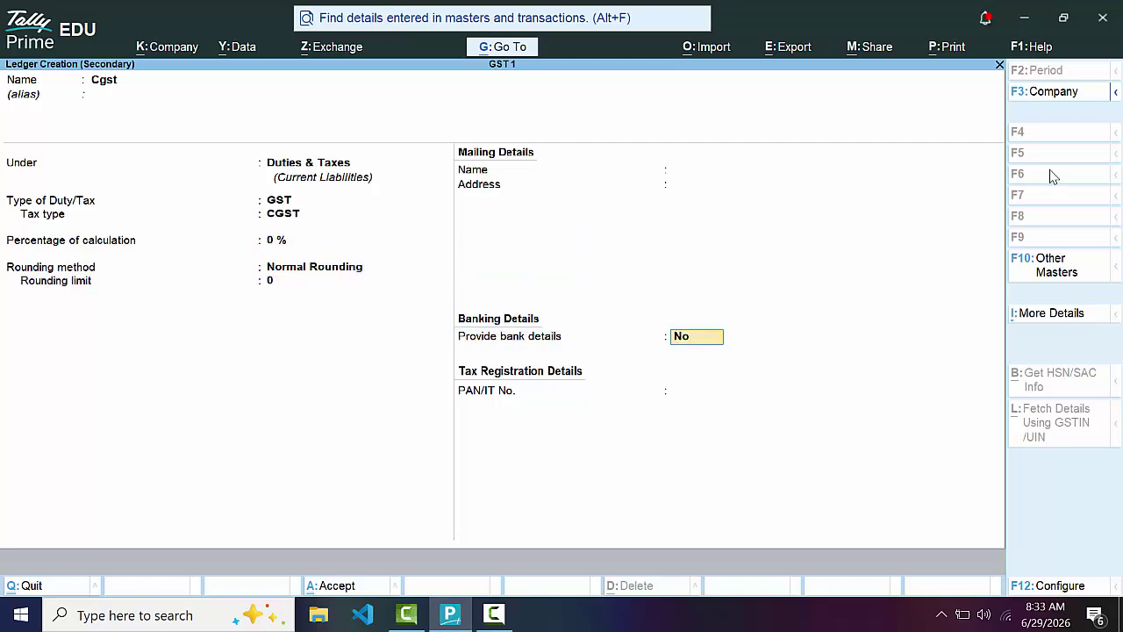
{"action": "key", "text": "Return"}
{"action": "key", "text": "Return"}
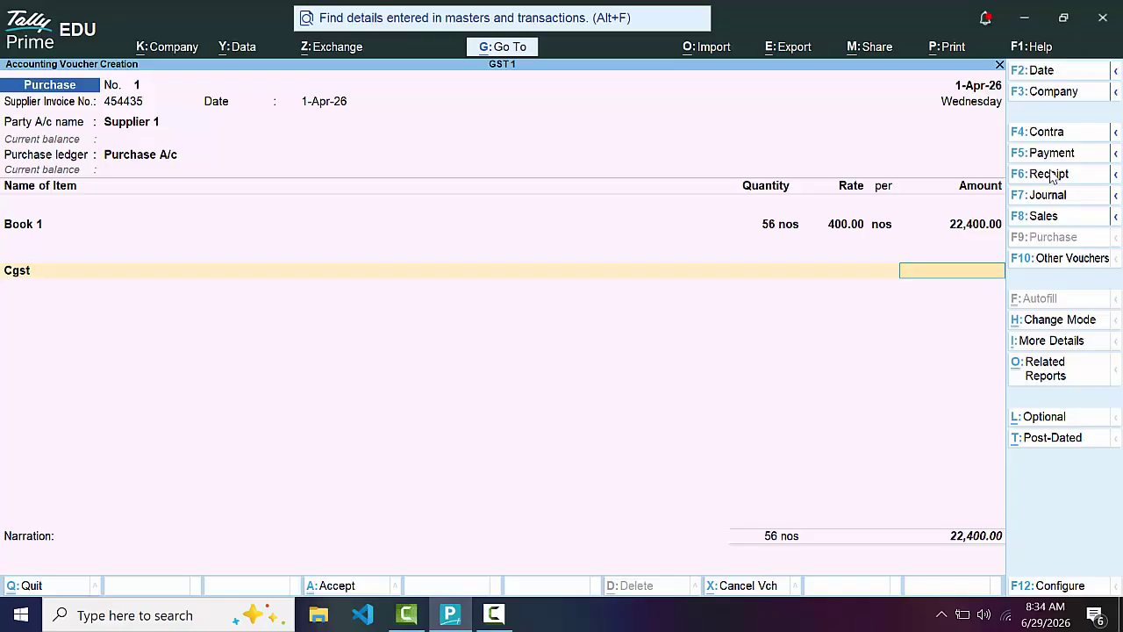
Discard the unfinished purchase voucher and open the Purchase A/c ledger for alteration
{"action": "key", "text": "Escape"}
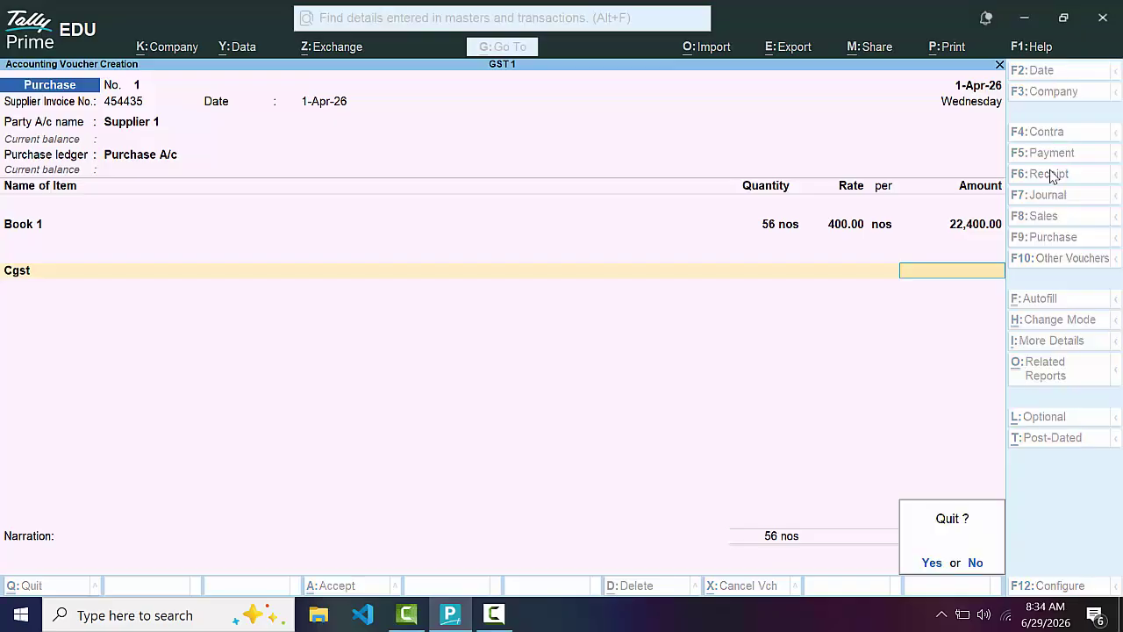
{"action": "key", "text": "Return"}
{"action": "key", "text": "Up"}
{"action": "key", "text": "Up"}
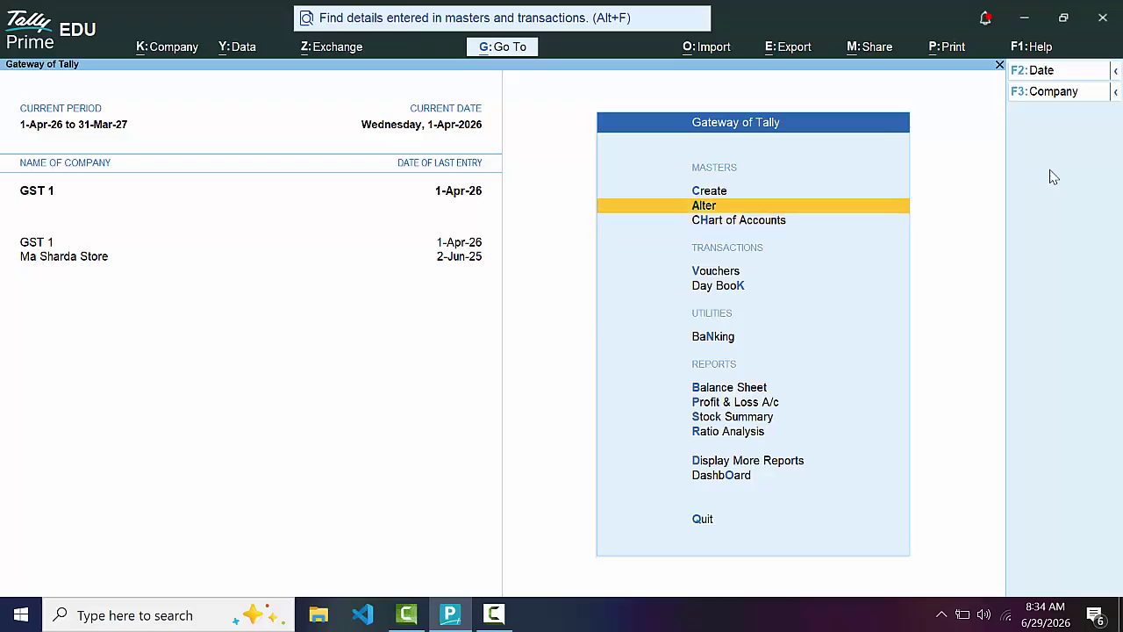
{"action": "key", "text": "Return"}
{"action": "key", "text": "Down"}
{"action": "key", "text": "Return"}
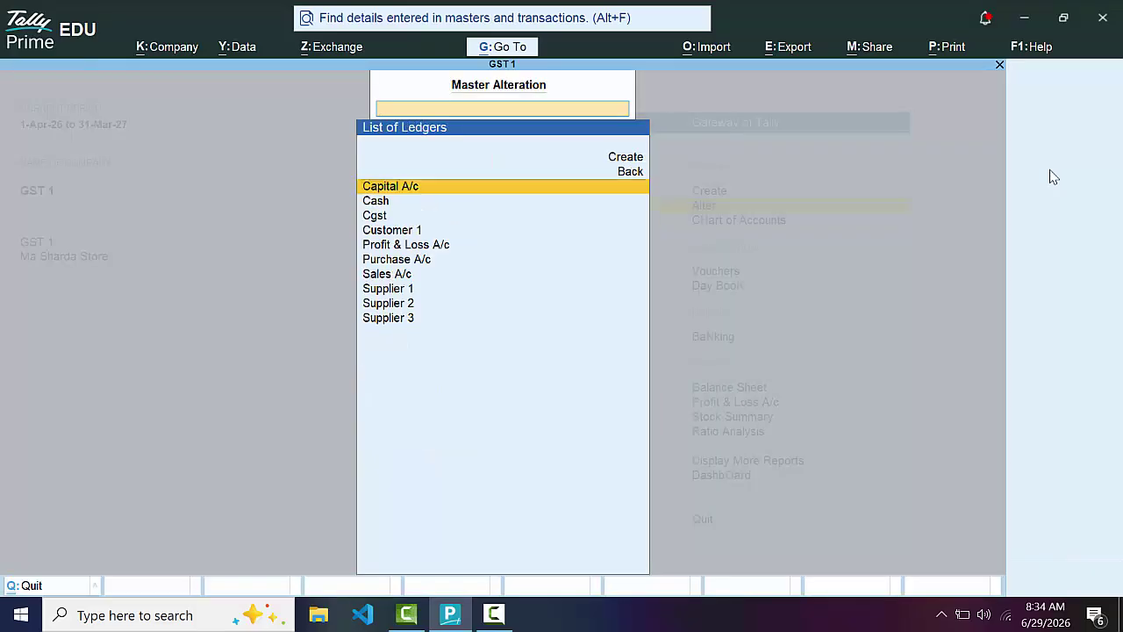
{"action": "key", "text": "Down"}
{"action": "key", "text": "Down"}
{"action": "key", "text": "Down"}
{"action": "key", "text": "Down"}
{"action": "key", "text": "Down"}
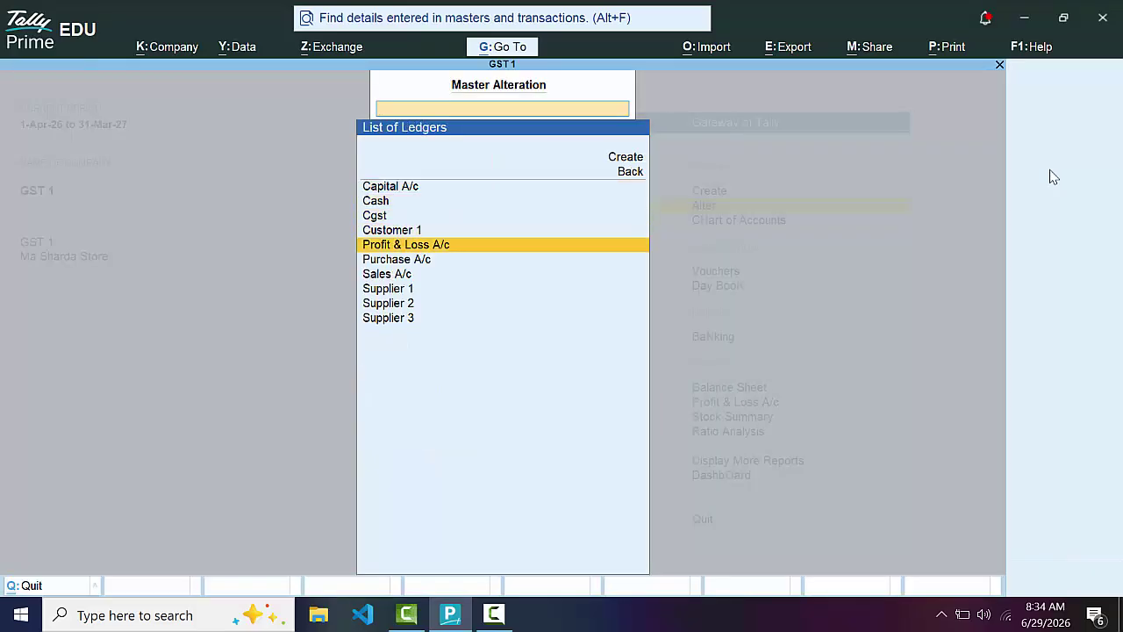
{"action": "key", "text": "Return"}
Set Purchase A/c GST rate details to Taxable, 5%, Services, and save the ledger
{"action": "key", "text": "Return"}
{"action": "key", "text": "Return"}
{"action": "key", "text": "Return"}
{"action": "key", "text": "Return"}
{"action": "key", "text": "Return"}
{"action": "key", "text": "Return"}
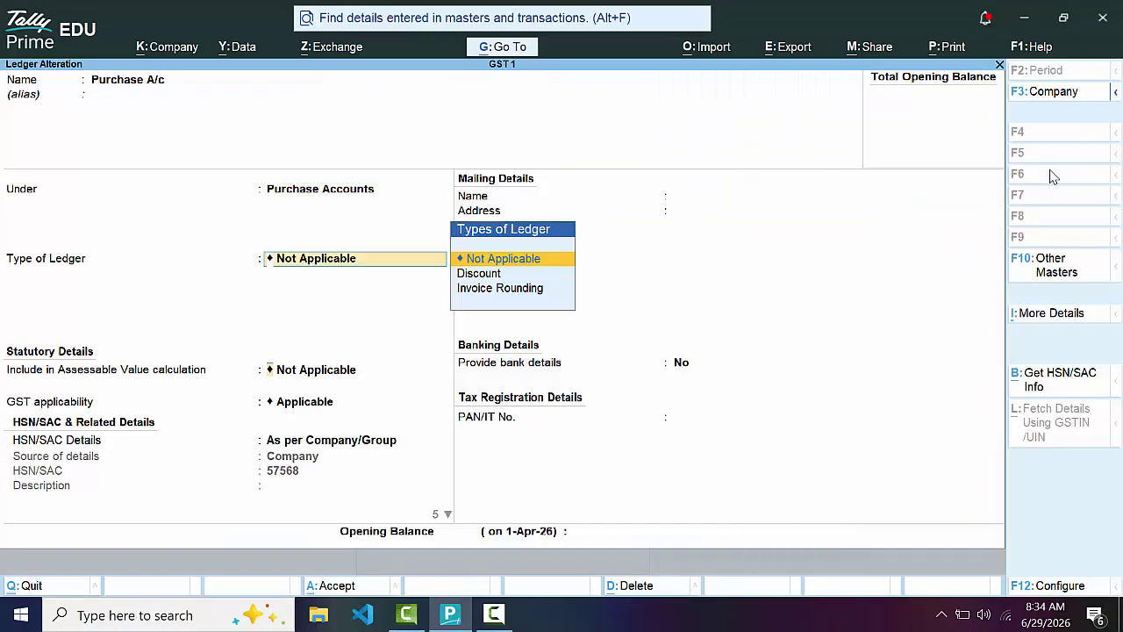
{"action": "key", "text": "Return"}
{"action": "key", "text": "Return"}
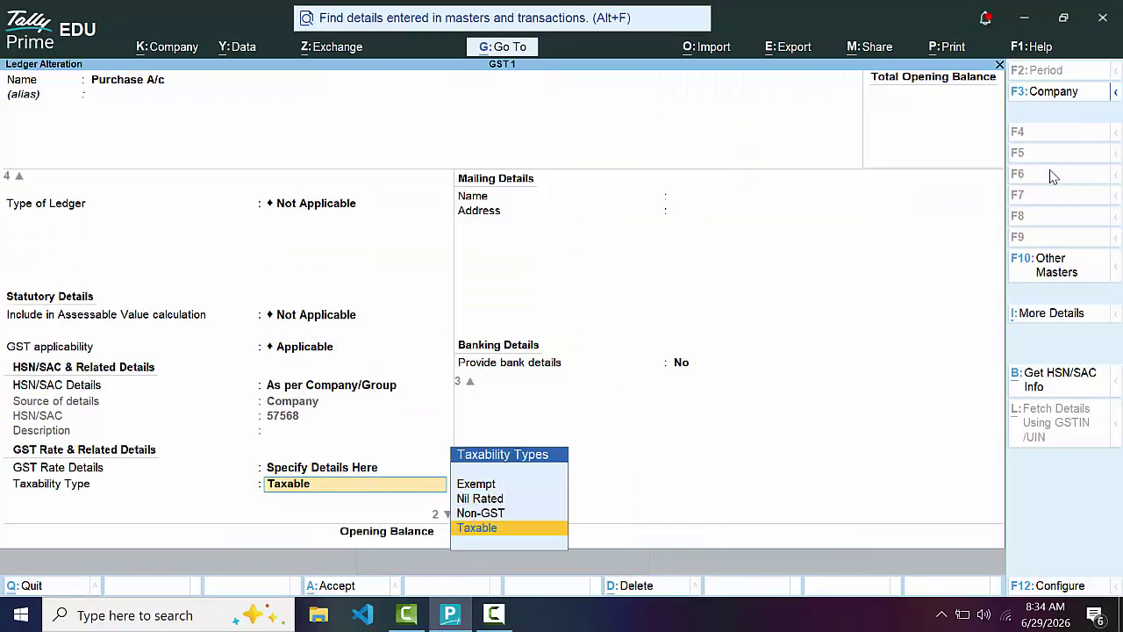
{"action": "key", "text": "Return"}
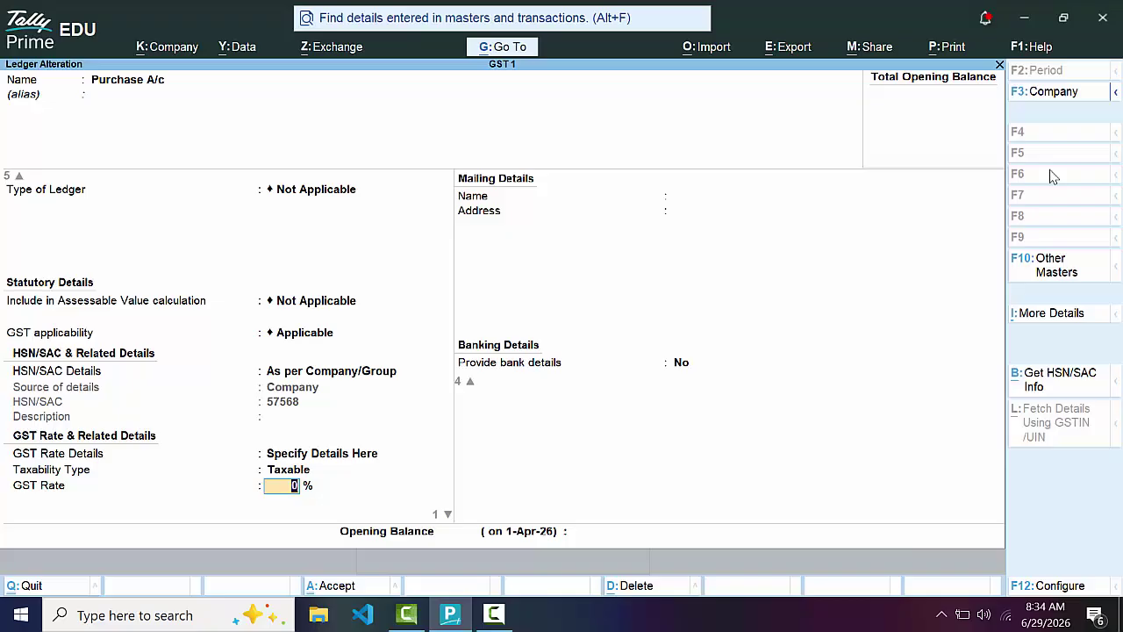
{"action": "type", "text": "5"}
{"action": "key", "text": "Return"}
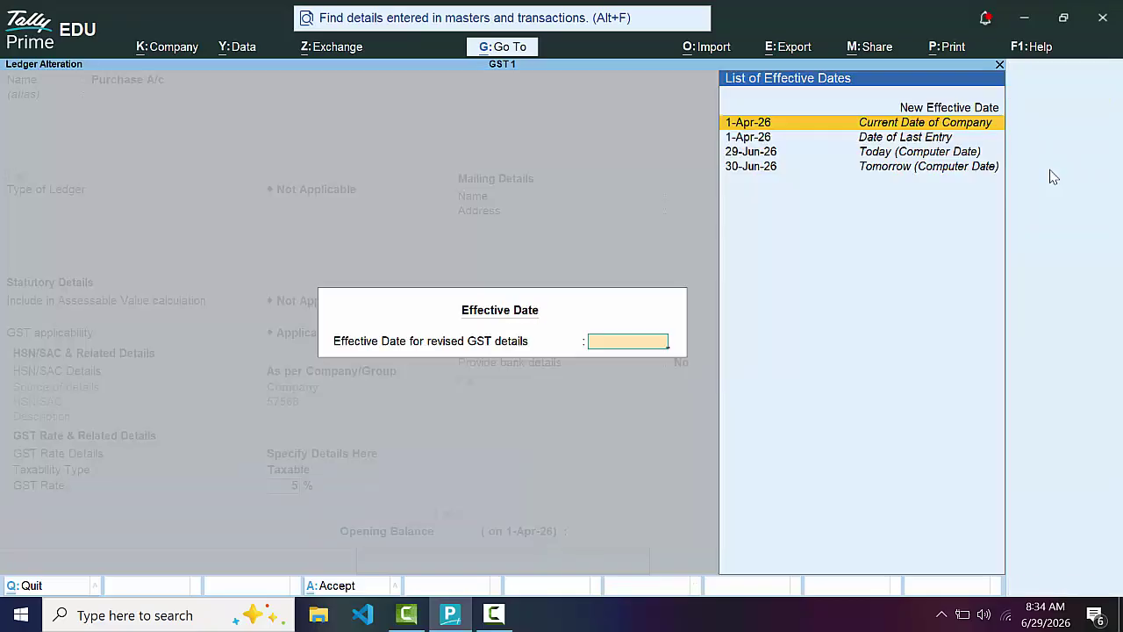
{"action": "key", "text": "Return"}
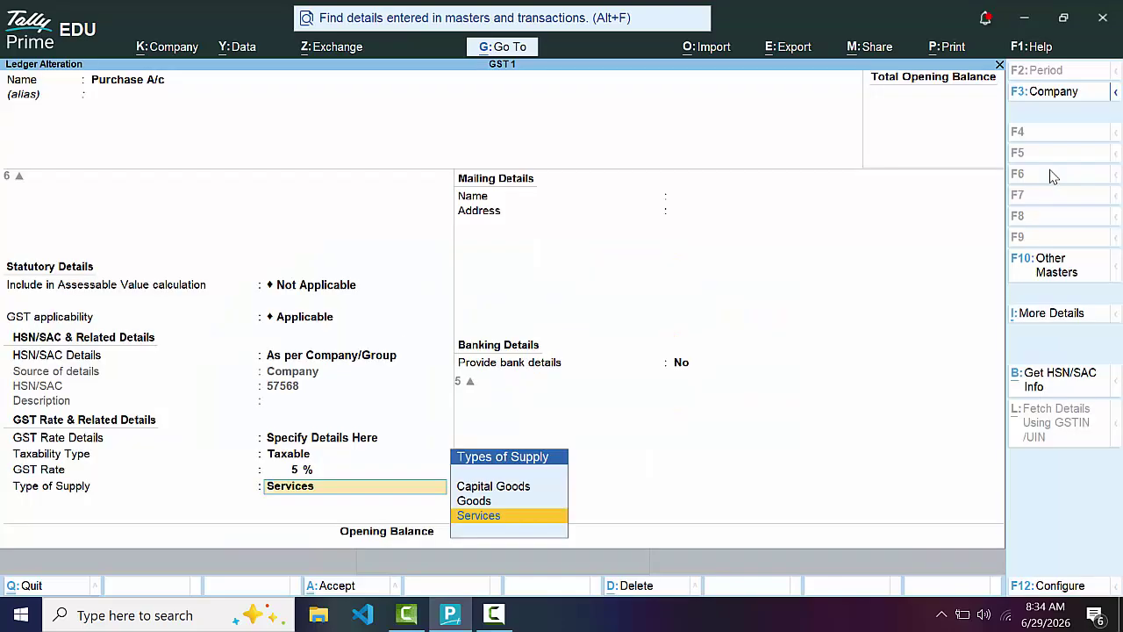
{"action": "key", "text": "Return"}
{"action": "key", "text": "Return"}
{"action": "key", "text": "Return"}
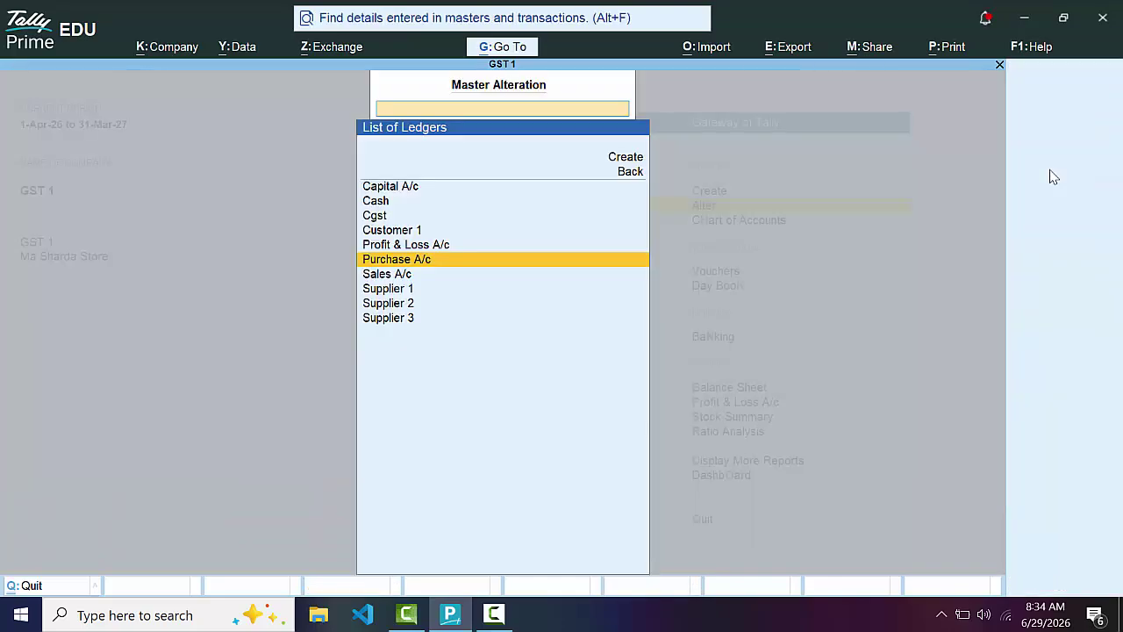
{"action": "key", "text": "Escape"}
{"action": "key", "text": "Escape"}
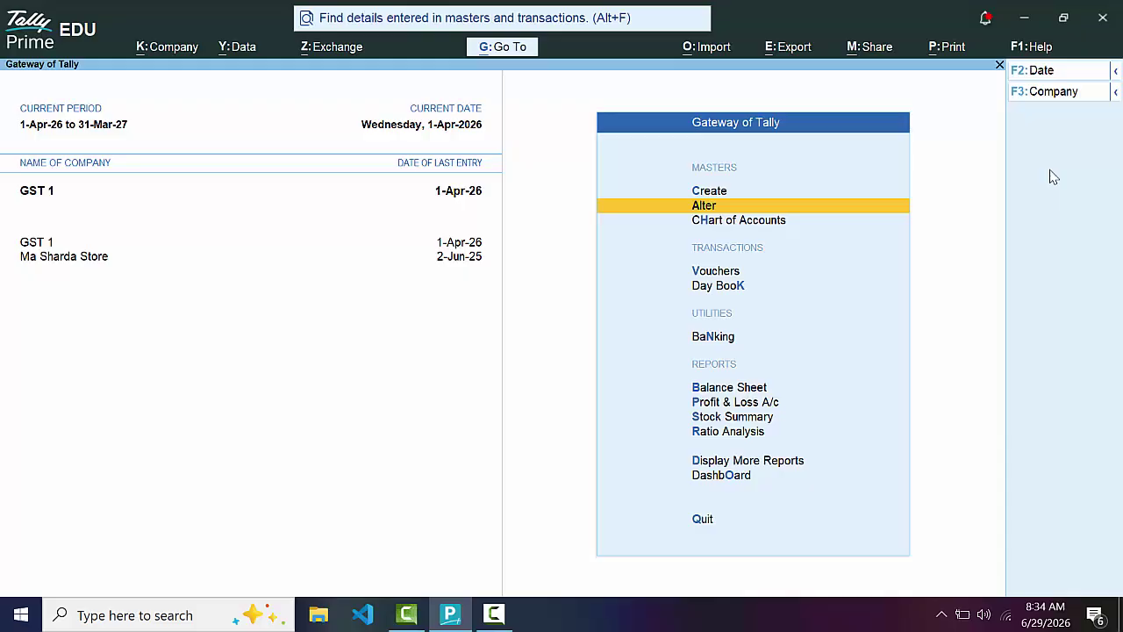
Start a purchase with invoice number 454353 from Supplier 1, with party GST details and Purchase A/c
{"action": "key", "text": "v"}
{"action": "key", "text": "F9"}
{"action": "type", "text": "454353"}
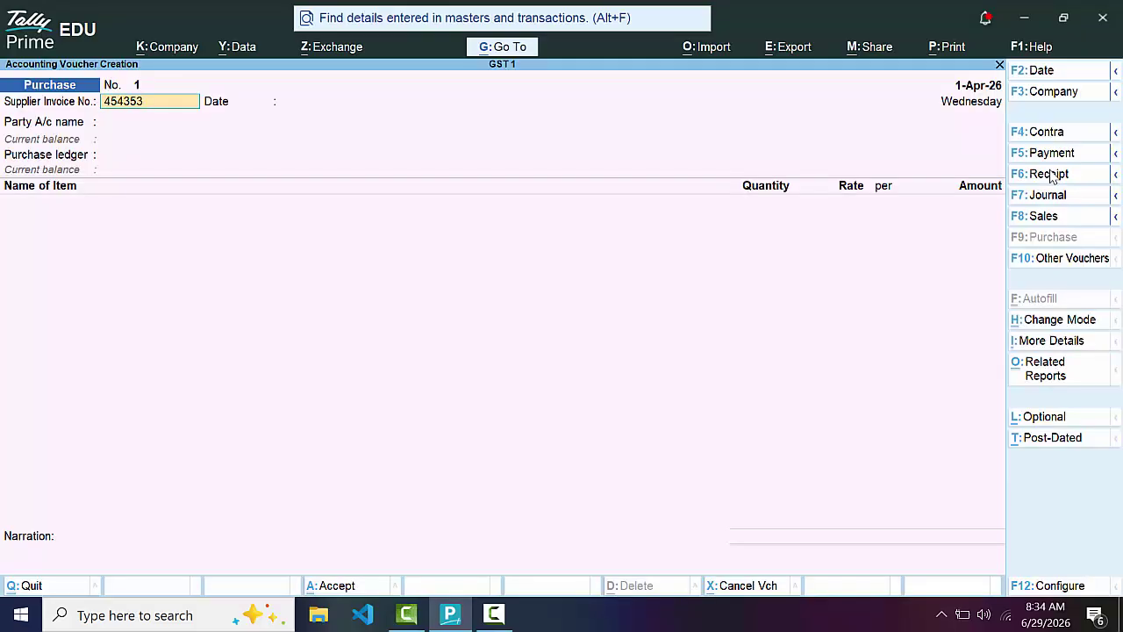
{"action": "key", "text": "Return"}
{"action": "key", "text": "Return"}
{"action": "key", "text": "Down"}
{"action": "key", "text": "Down"}
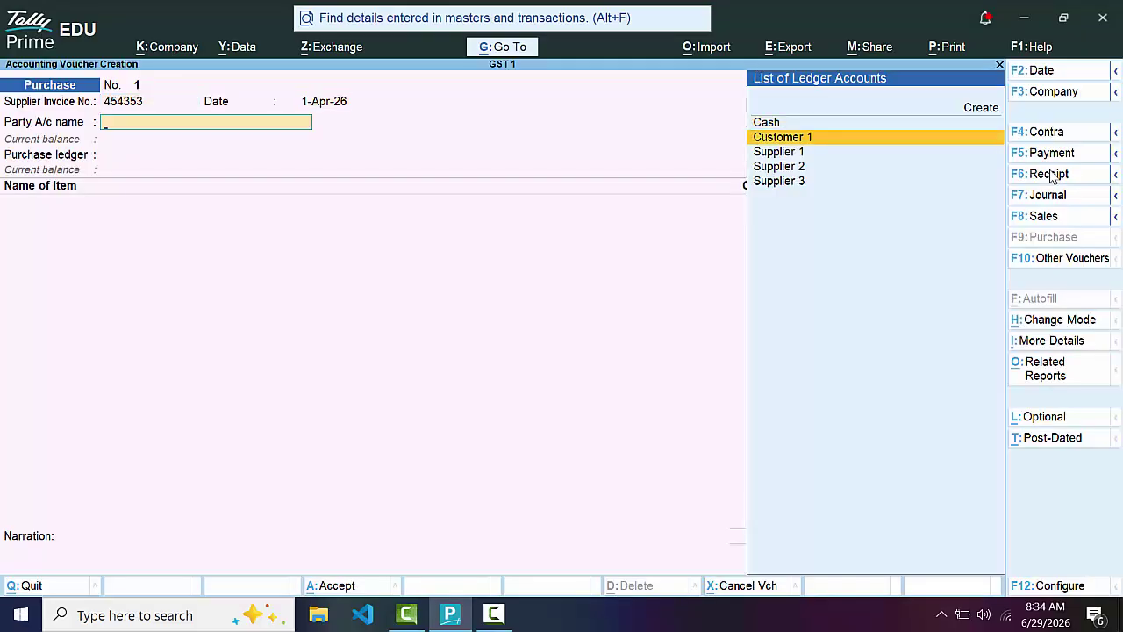
{"action": "key", "text": "Return"}
{"action": "key", "text": "Return"}
{"action": "key", "text": "Return"}
{"action": "key", "text": "Return"}
{"action": "key", "text": "Return"}
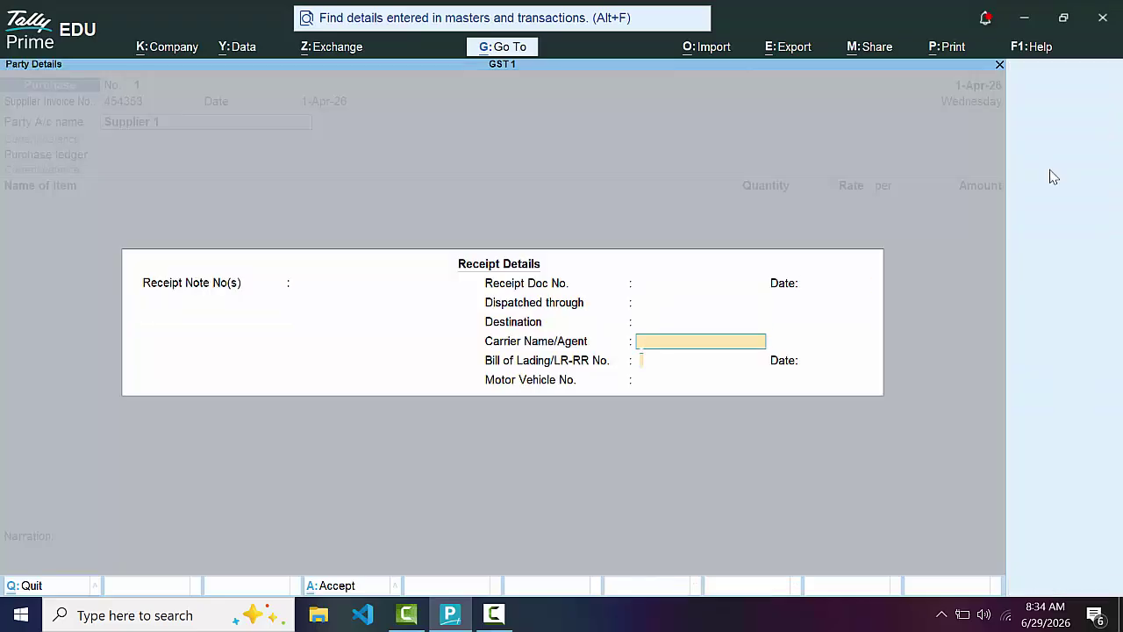
{"action": "key", "text": "Return"}
{"action": "key", "text": "Return"}
{"action": "key", "text": "Return"}
{"action": "key", "text": "Return"}
{"action": "key", "text": "Return"}
{"action": "key", "text": "Return"}
{"action": "key", "text": "Return"}
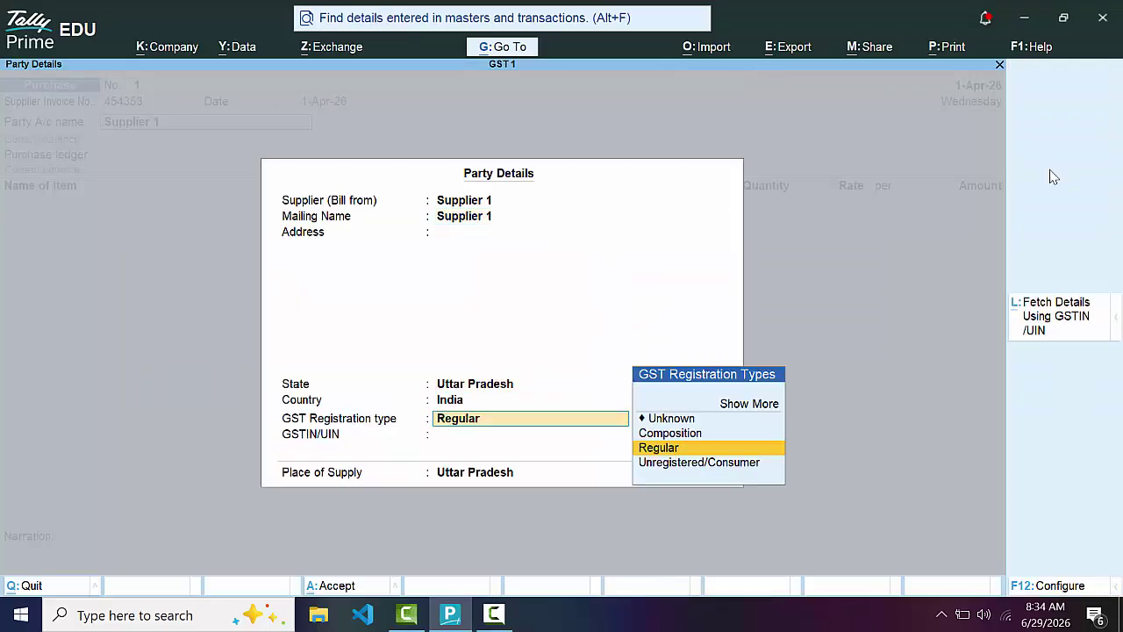
{"action": "key", "text": "Return"}
{"action": "type", "text": "GRDFGDFGDF"}
{"action": "key", "text": "Return"}
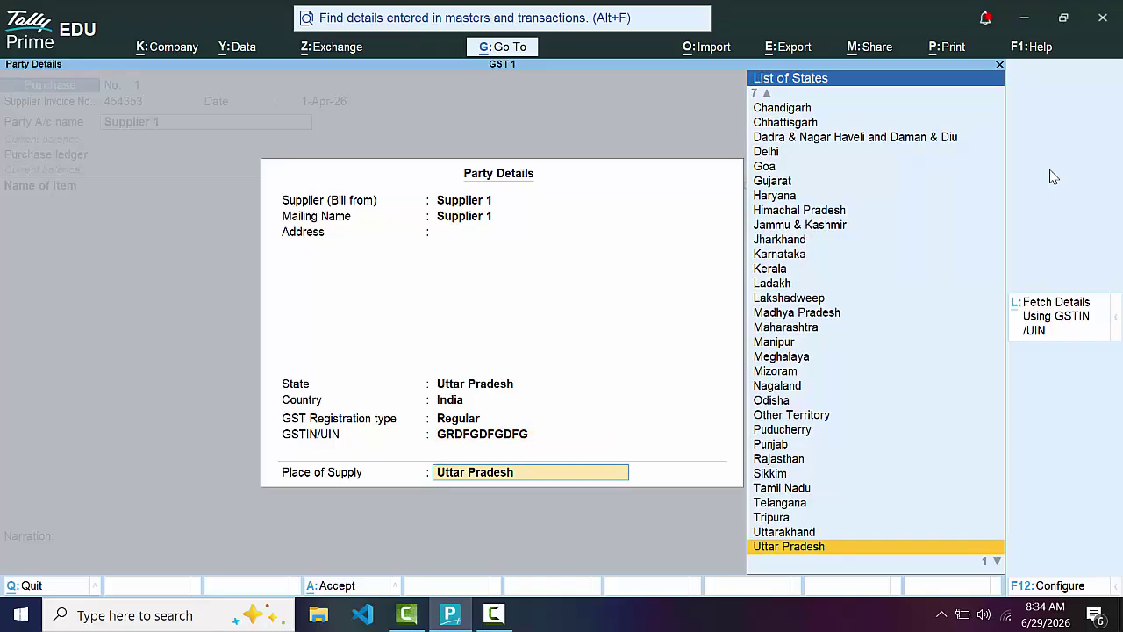
{"action": "key", "text": "Return"}
{"action": "key", "text": "Return"}
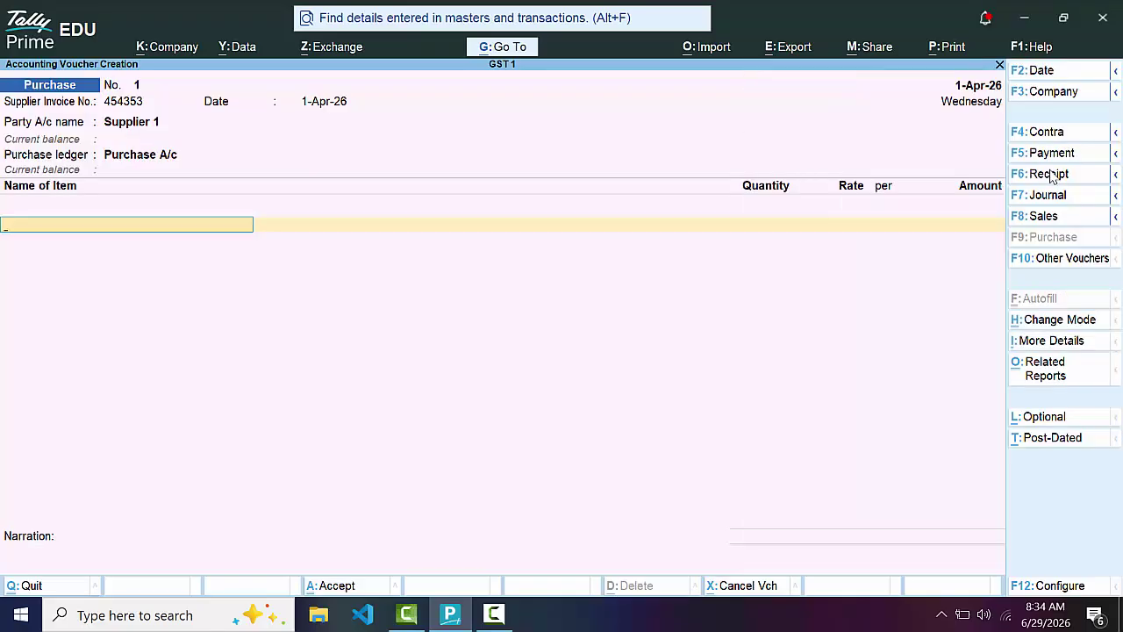
Add 67 nos of Book 1 at 400, totalling 26,800.00
{"action": "type", "text": "B"}
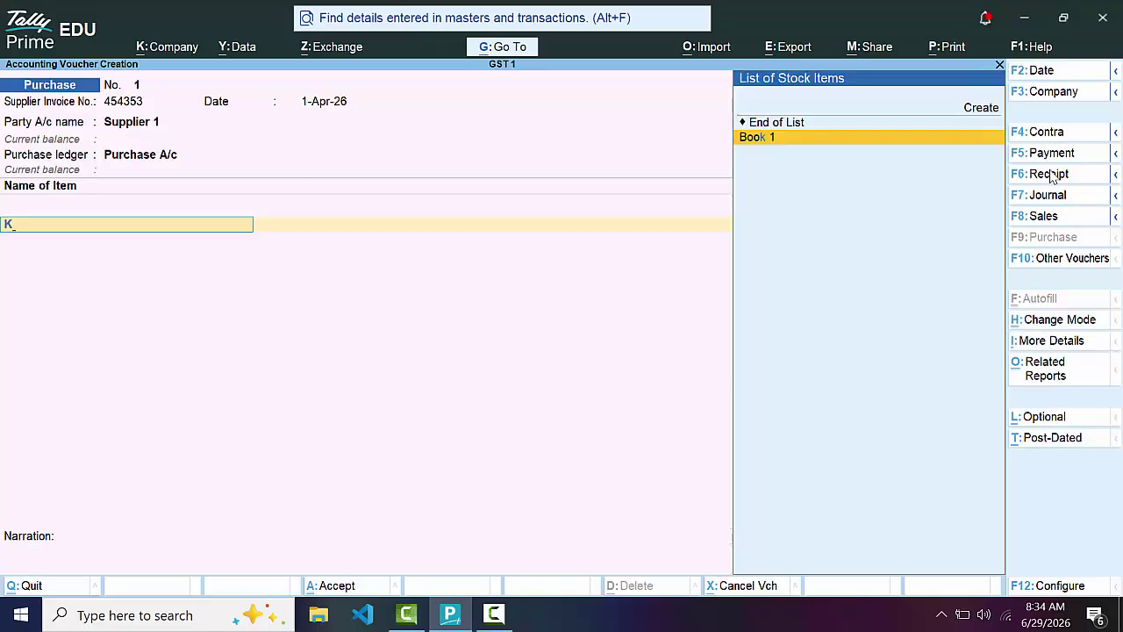
{"action": "key", "text": "Return"}
{"action": "type", "text": "67"}
{"action": "key", "text": "Return"}
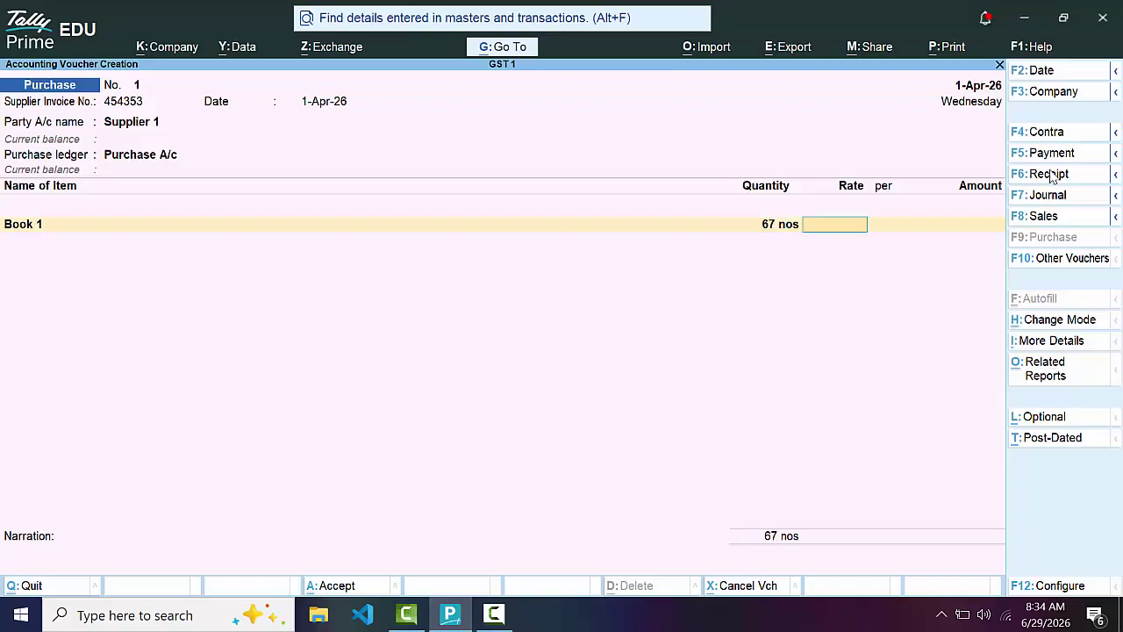
{"action": "type", "text": "400"}
{"action": "key", "text": "Return"}
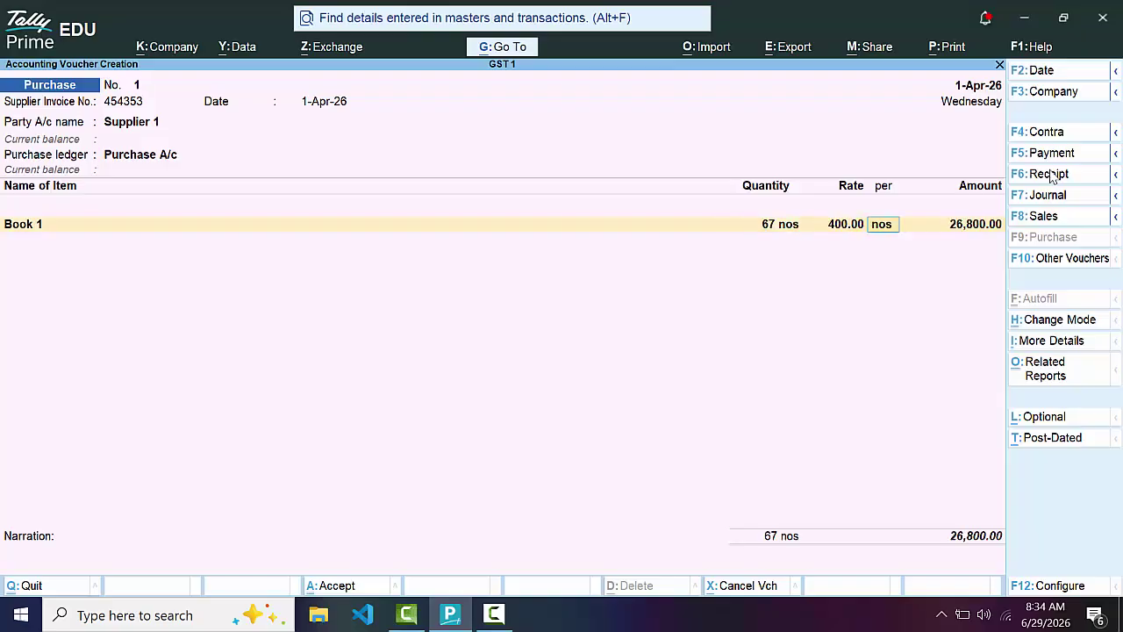
{"action": "key", "text": "Return"}
{"action": "key", "text": "Return"}
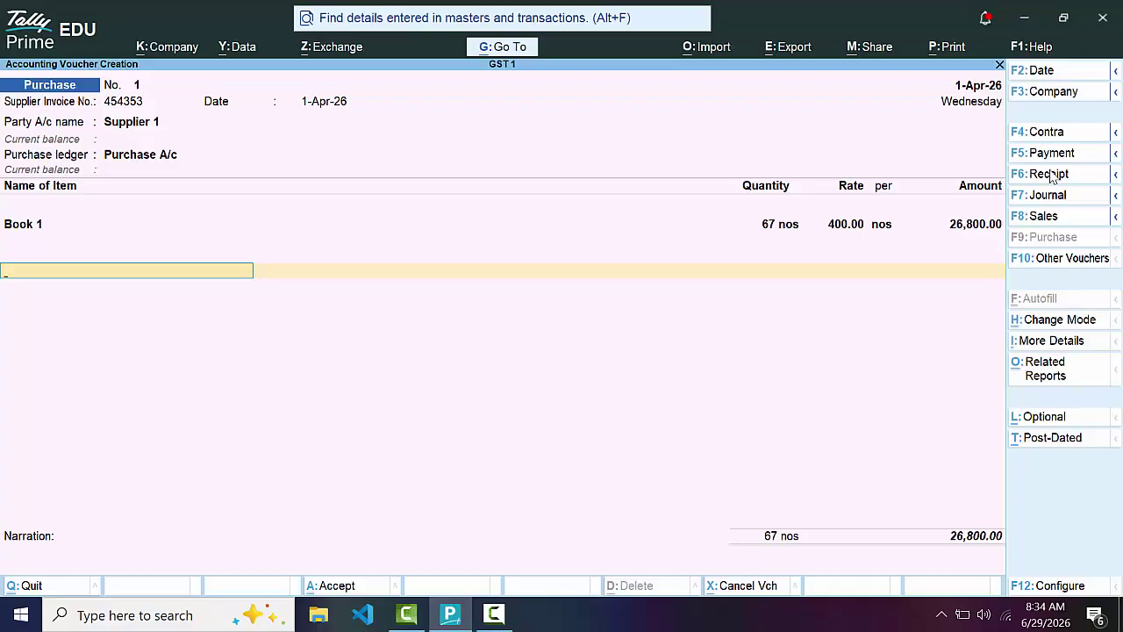
{"action": "key", "text": "Return"}
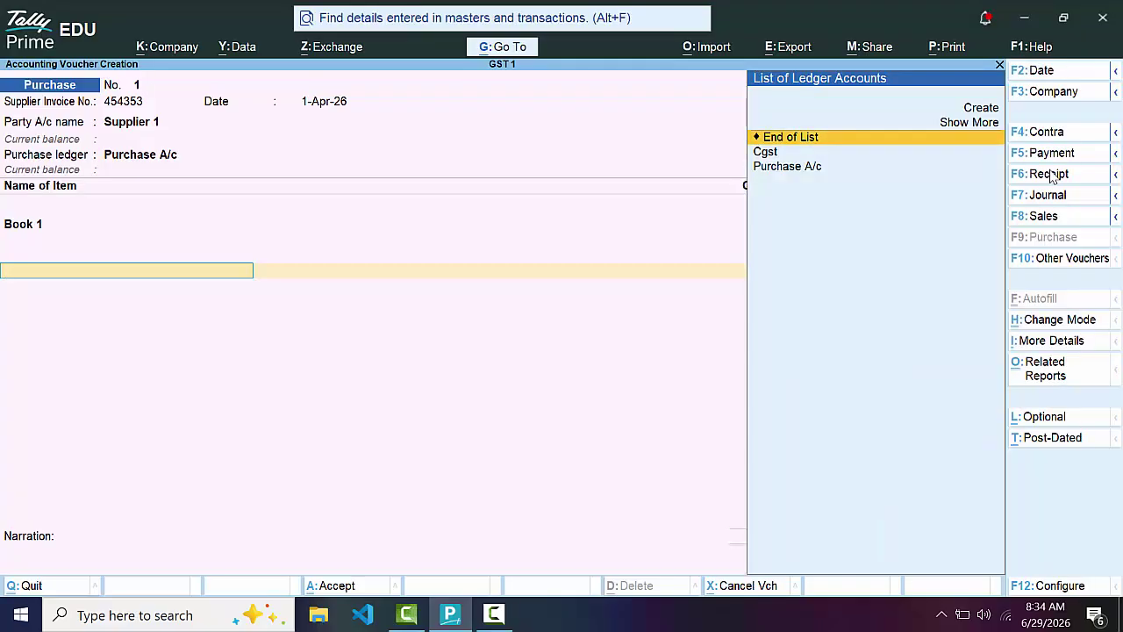
Add Cgst as the tax line at 670.00
{"action": "key", "text": "Down"}
{"action": "key", "text": "Return"}
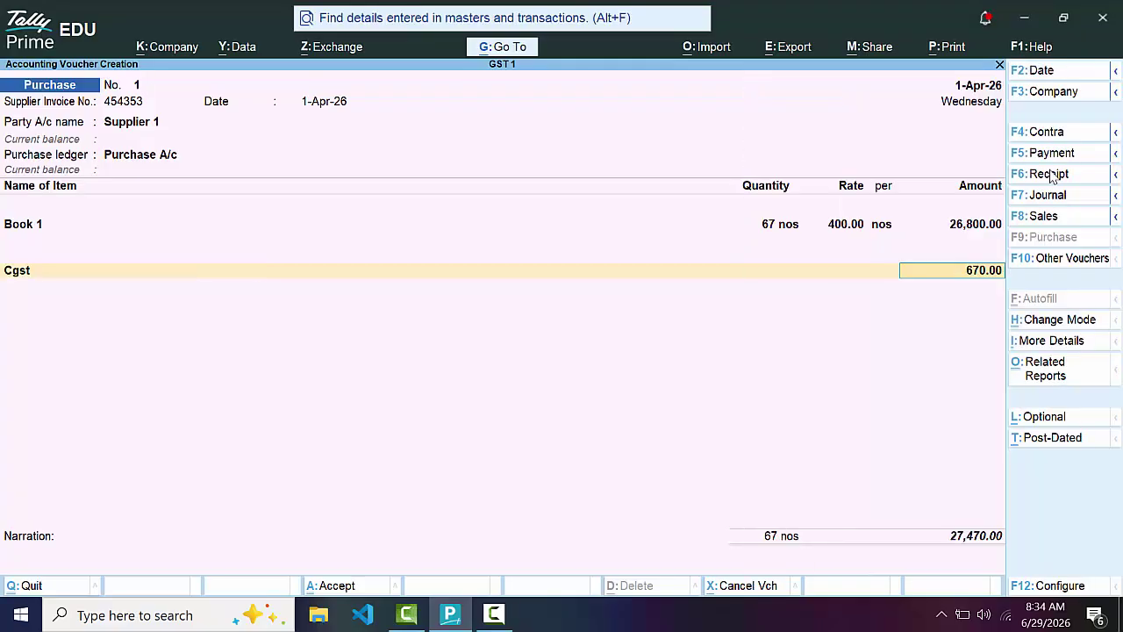
{"action": "key", "text": "Return"}
Create a new Sgst ledger under Duties & Taxes
{"action": "key", "text": "alt+c"}
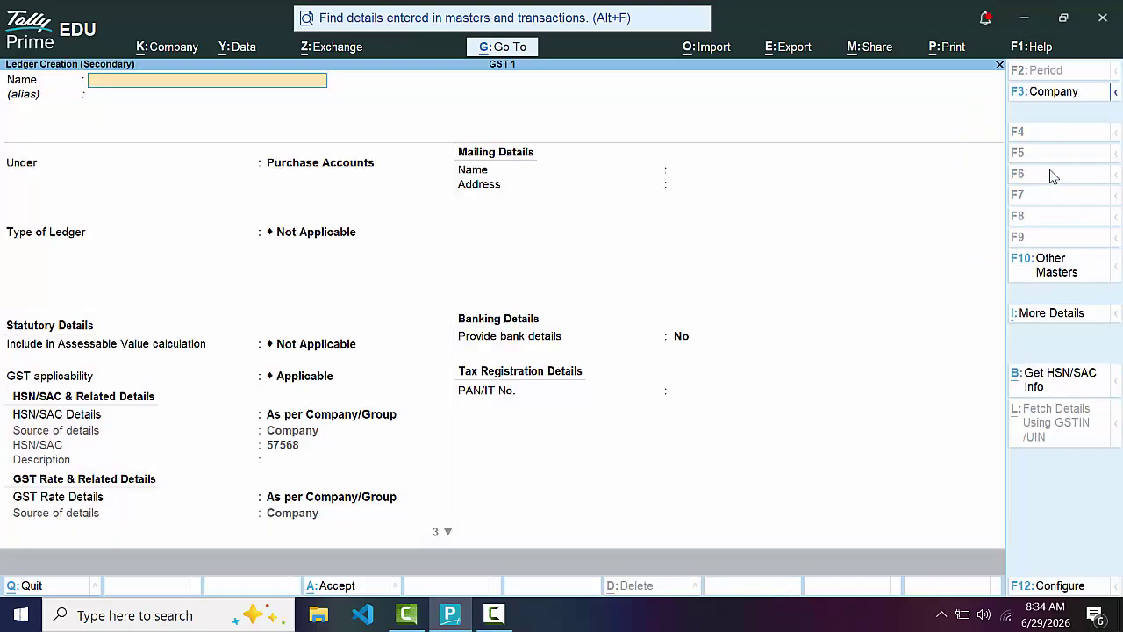
{"action": "type", "text": "Sgst"}
{"action": "key", "text": "Return"}
{"action": "key", "text": "Return"}
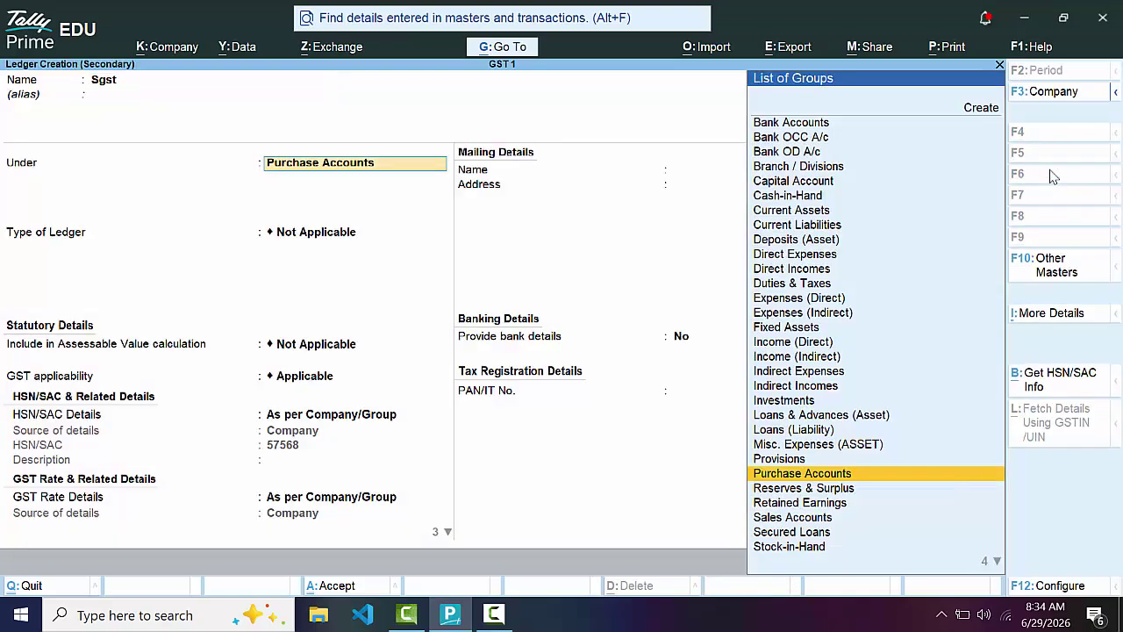
{"action": "type", "text": "D"}
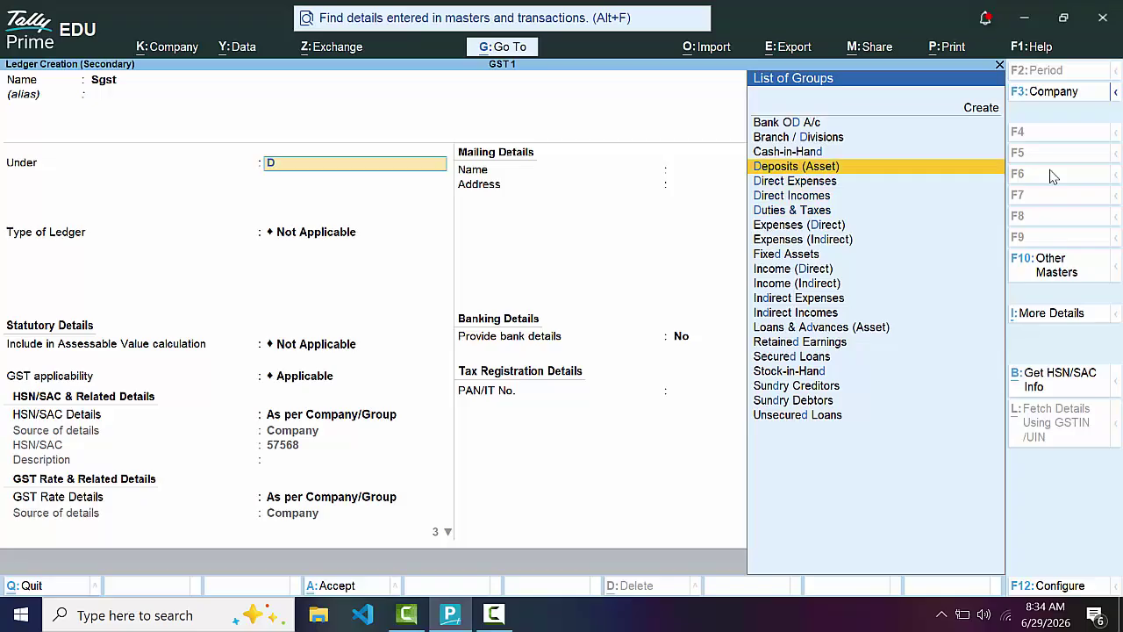
{"action": "key", "text": "Down"}
{"action": "key", "text": "Down"}
{"action": "key", "text": "Return"}
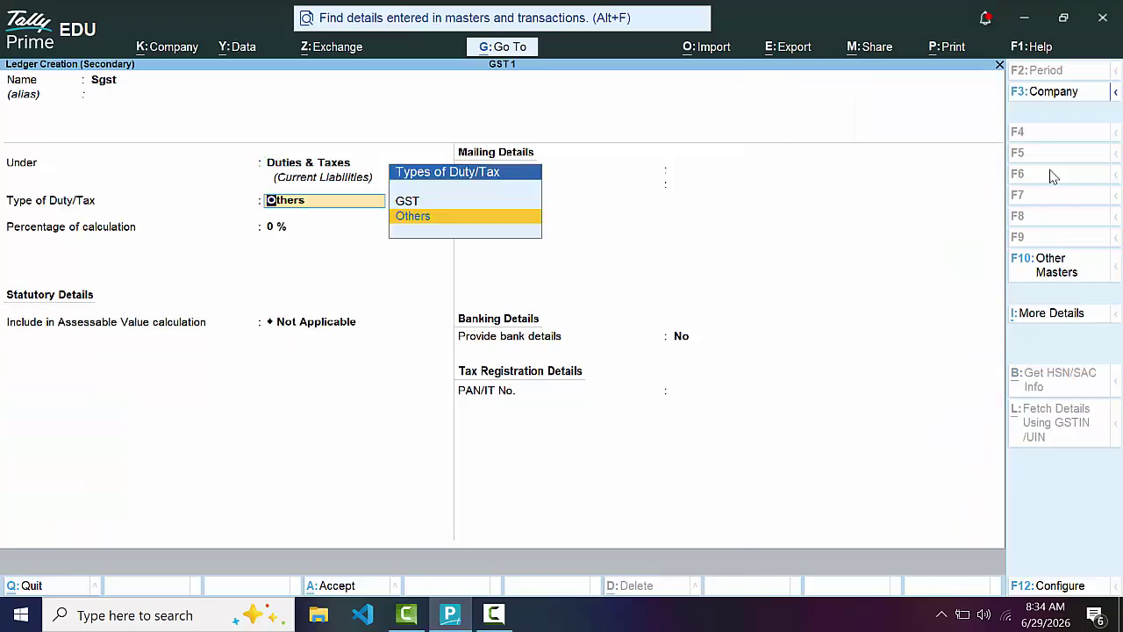
Make Sgst a GST SGST/UTGST duty with Normal Rounding, then record bill as New Ref 454353
{"action": "key", "text": "Up"}
{"action": "key", "text": "Return"}
{"action": "key", "text": "Down"}
{"action": "key", "text": "Down"}
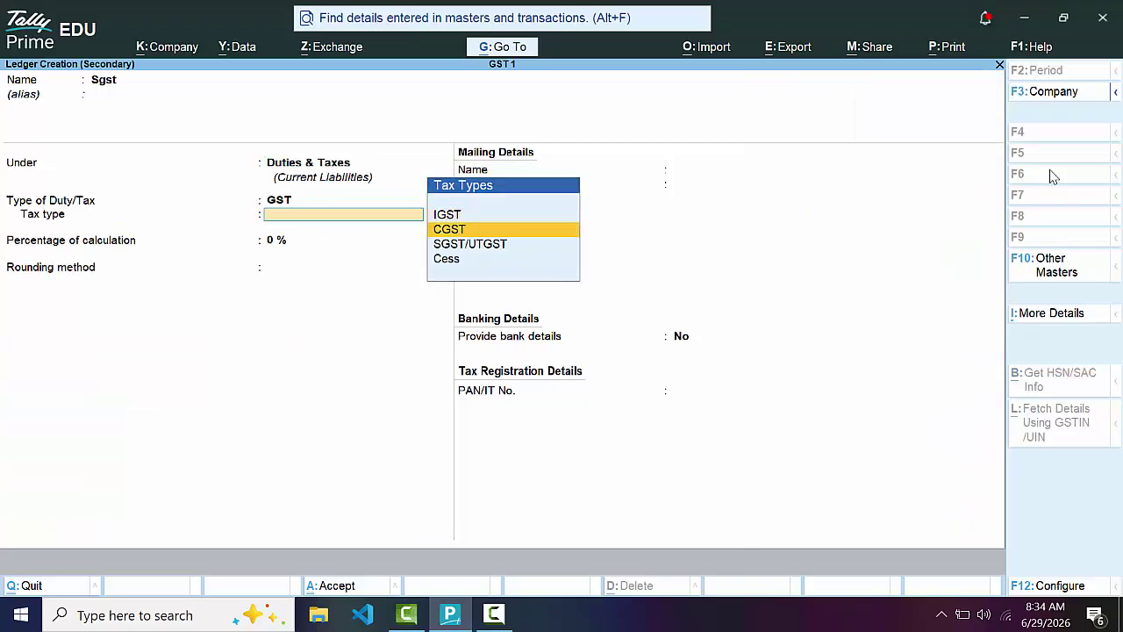
{"action": "key", "text": "Return"}
{"action": "key", "text": "Return"}
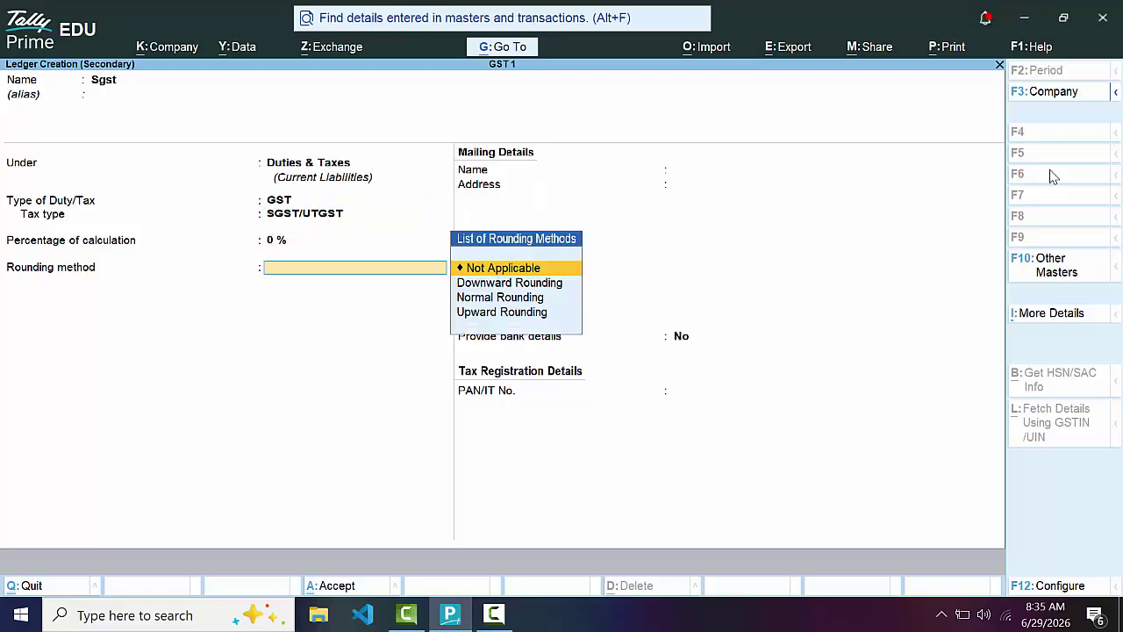
{"action": "key", "text": "Down"}
{"action": "key", "text": "Down"}
{"action": "key", "text": "Return"}
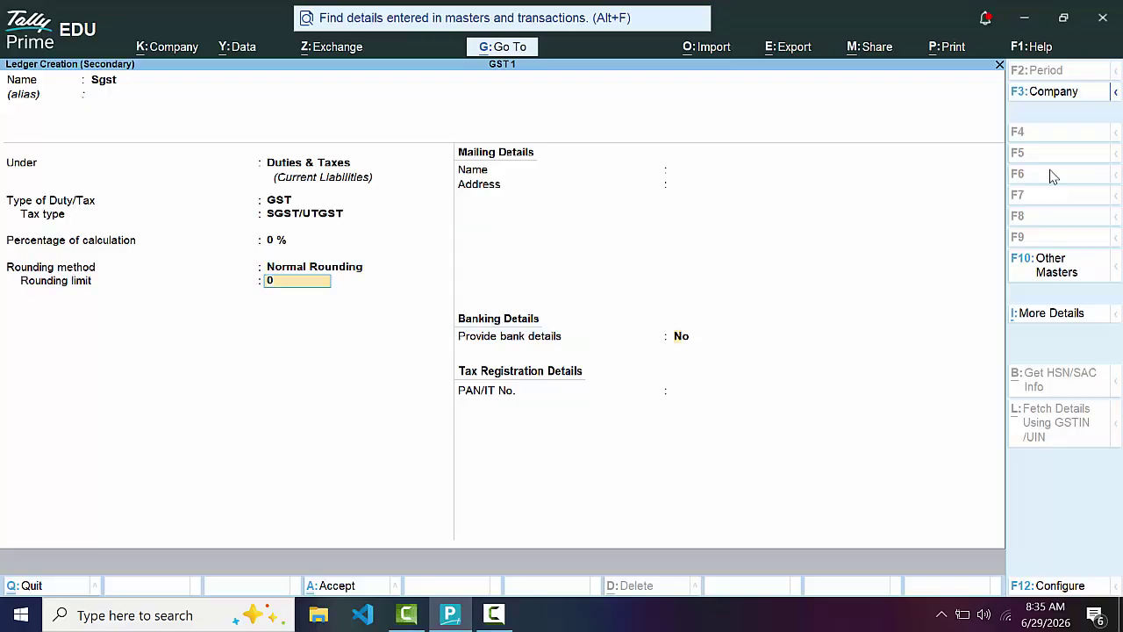
{"action": "key", "text": "Return"}
{"action": "key", "text": "Return"}
{"action": "key", "text": "Return"}
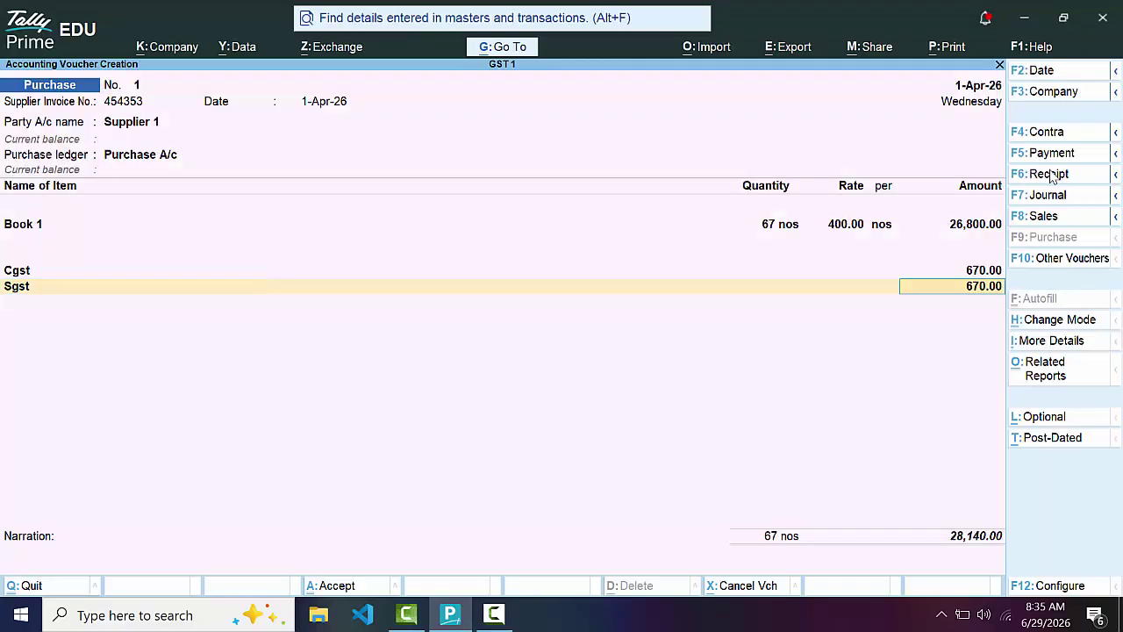
{"action": "key", "text": "Return"}
{"action": "key", "text": "Return"}
{"action": "key", "text": "Return"}
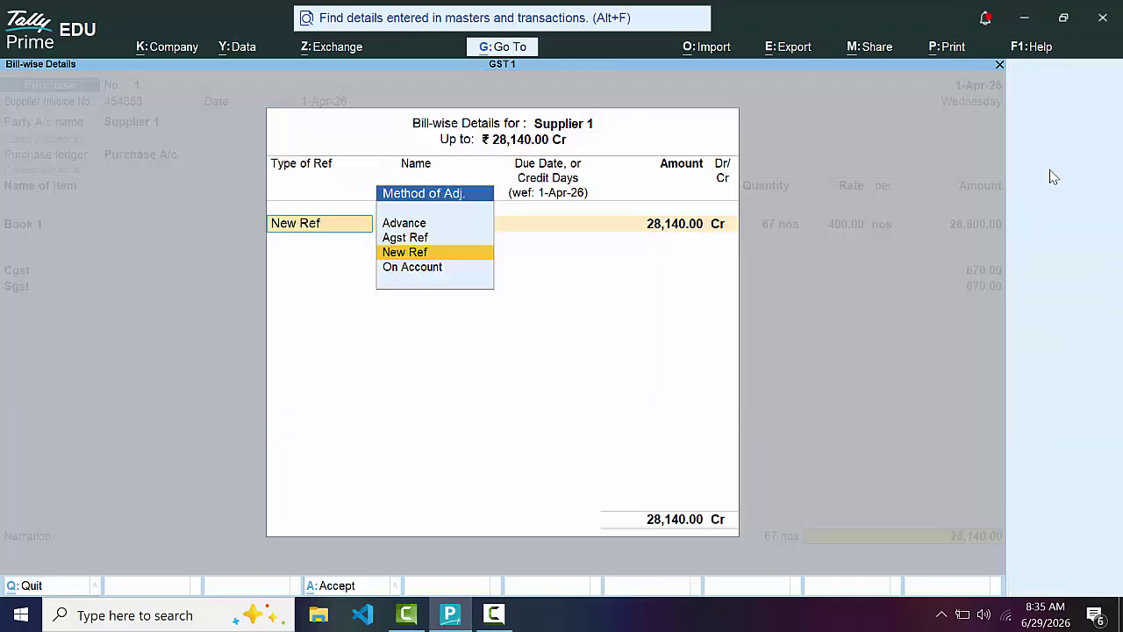
{"action": "key", "text": "Return"}
{"action": "key", "text": "Return"}
{"action": "key", "text": "Return"}
{"action": "key", "text": "Return"}
{"action": "key", "text": "Return"}
{"action": "key", "text": "Return"}
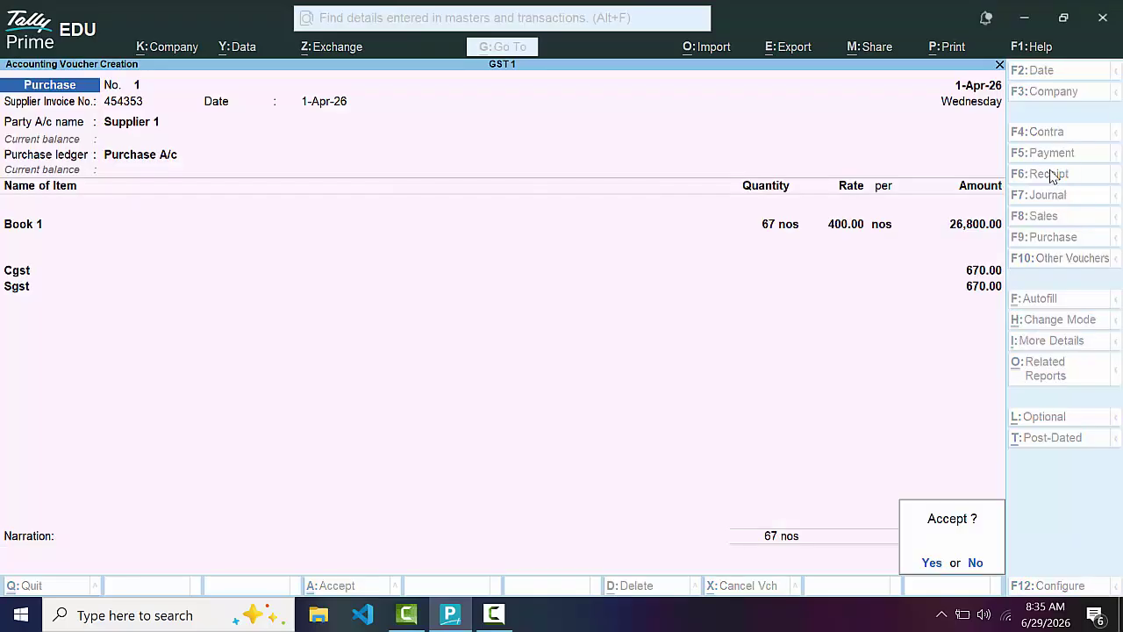
{"action": "key", "text": "Return"}
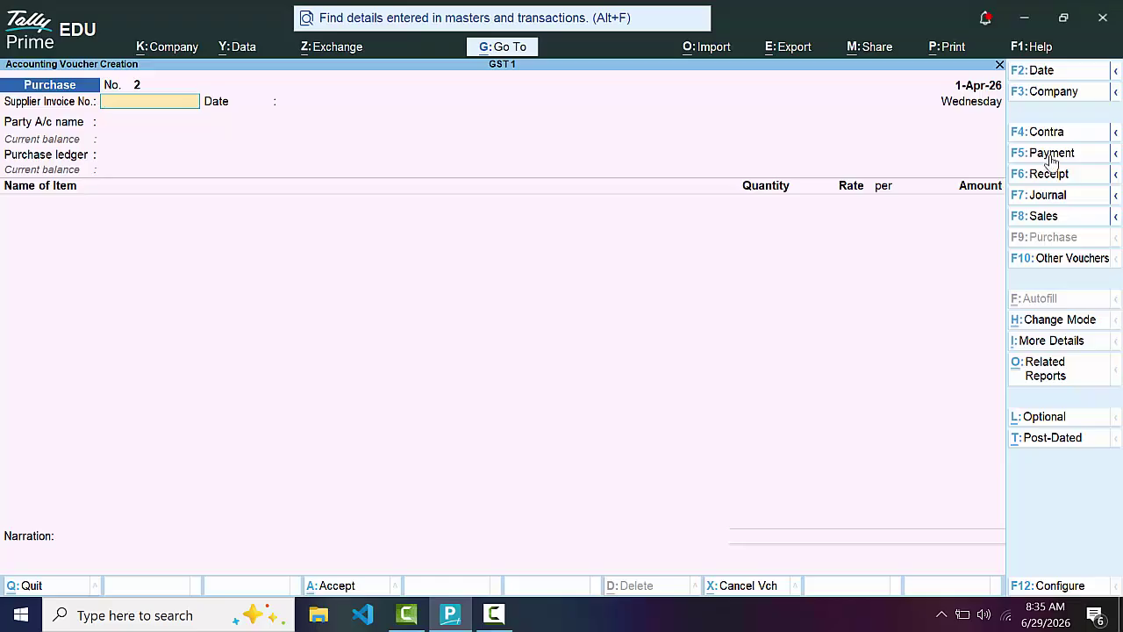
Save Payment No. 1: Supplier 1 debited 28,000.00 against bill 454353, credited to Cash
{"action": "left_click", "coordinate": [1052, 154]}
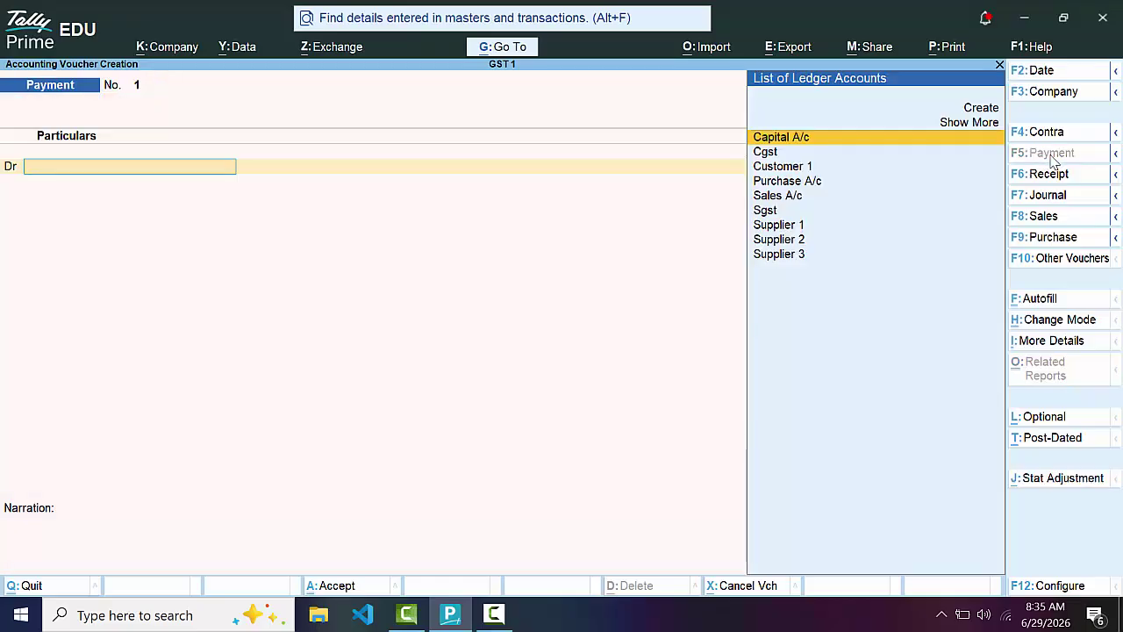
{"action": "type", "text": "S"}
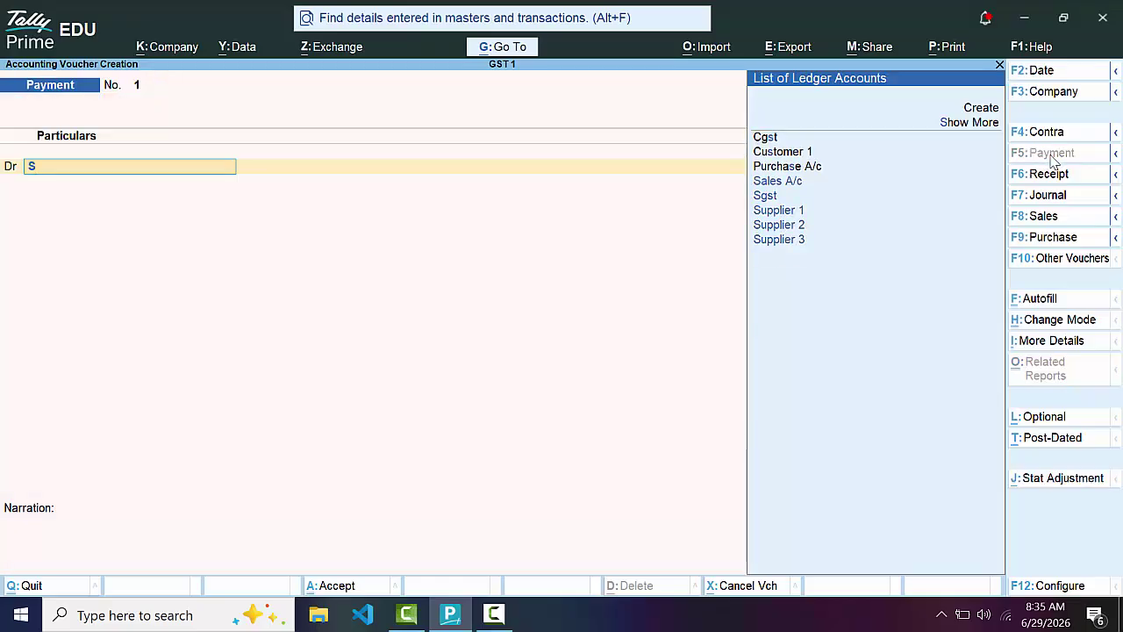
{"action": "key", "text": "Down"}
{"action": "key", "text": "Down"}
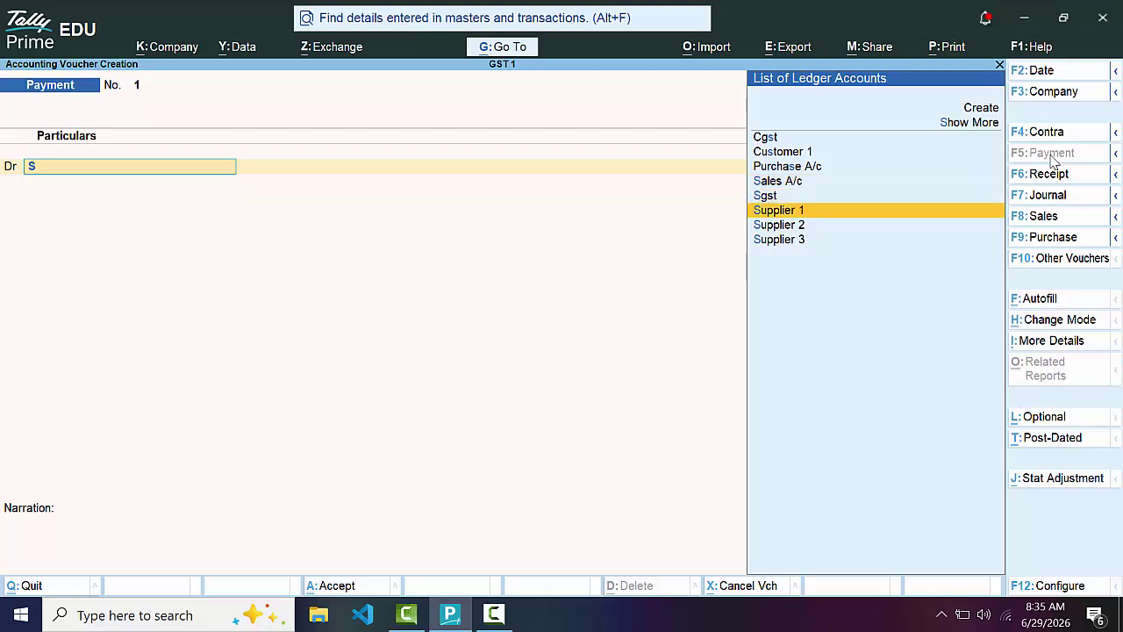
{"action": "key", "text": "Return"}
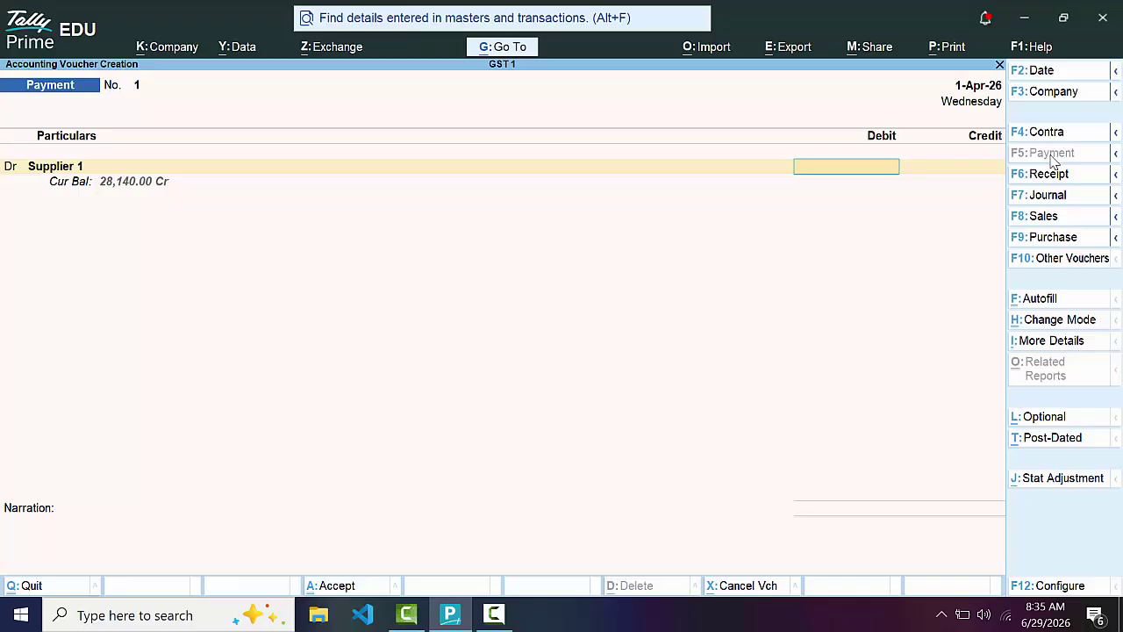
{"action": "type", "text": "28000"}
{"action": "key", "text": "Return"}
{"action": "key", "text": "Return"}
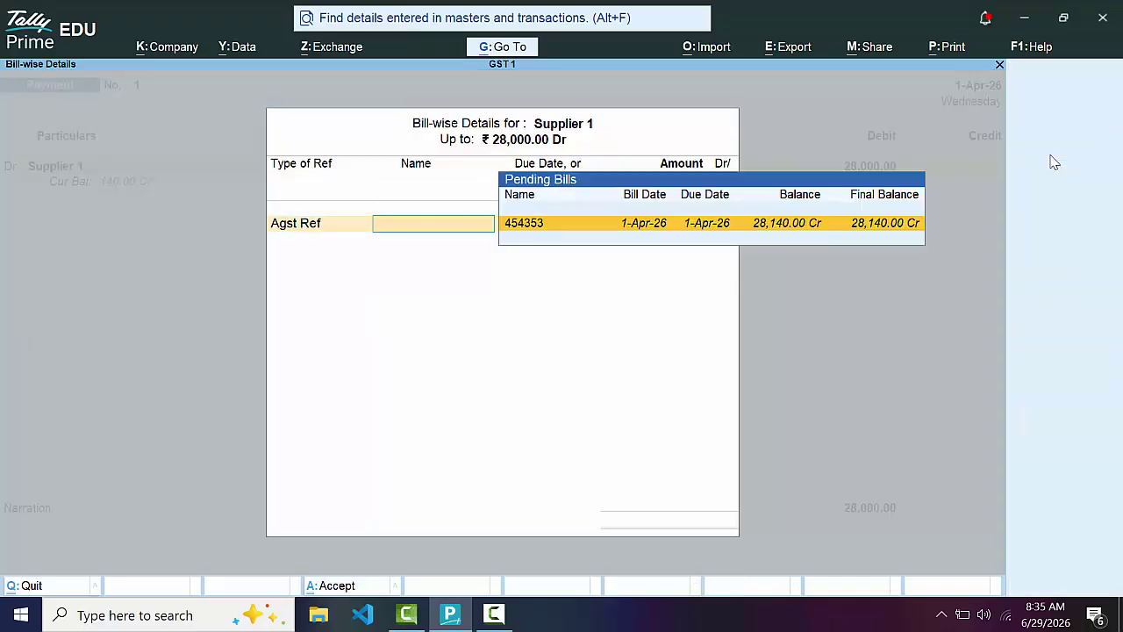
{"action": "key", "text": "Return"}
{"action": "key", "text": "Return"}
{"action": "key", "text": "Return"}
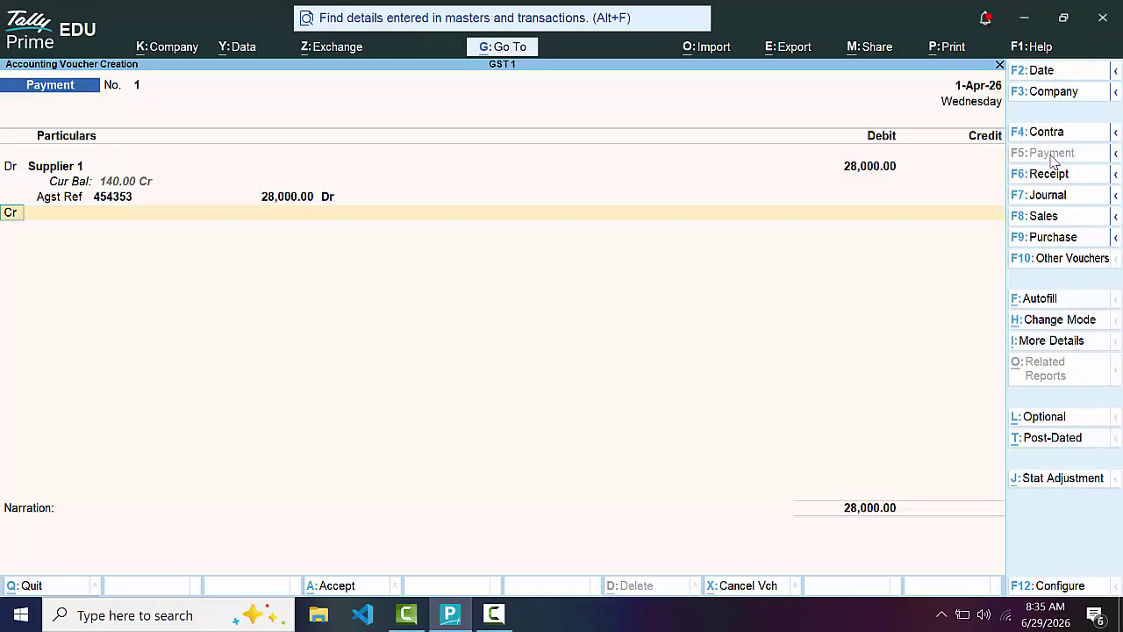
{"action": "key", "text": "Return"}
{"action": "key", "text": "Down"}
{"action": "key", "text": "Down"}
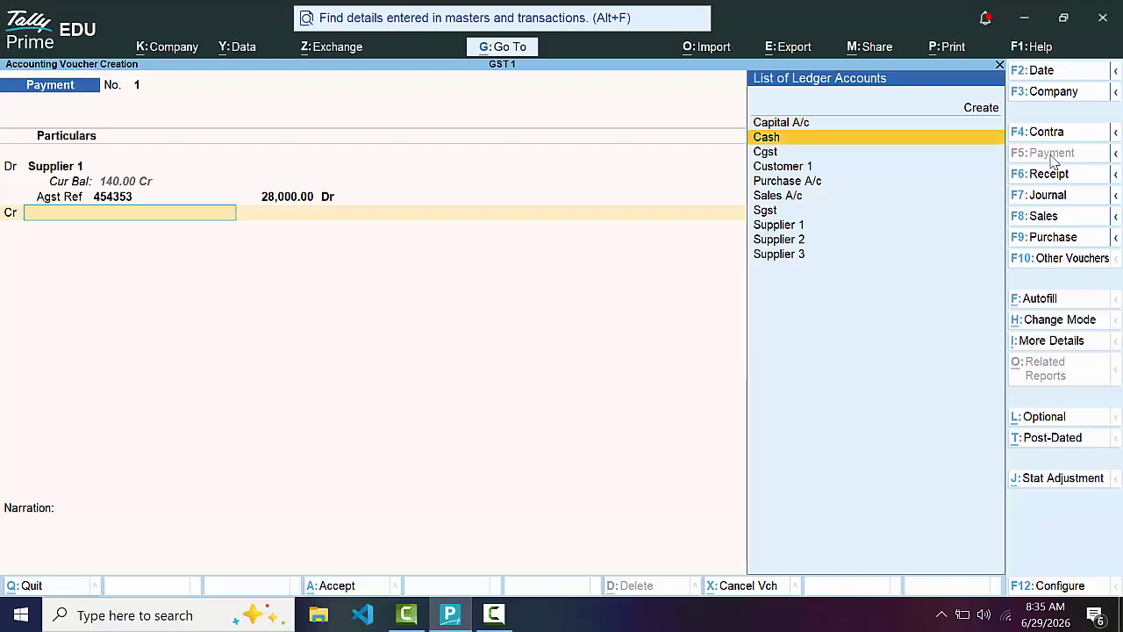
{"action": "key", "text": "Up"}
{"action": "key", "text": "Return"}
{"action": "key", "text": "Return"}
{"action": "key", "text": "Return"}
{"action": "key", "text": "Return"}
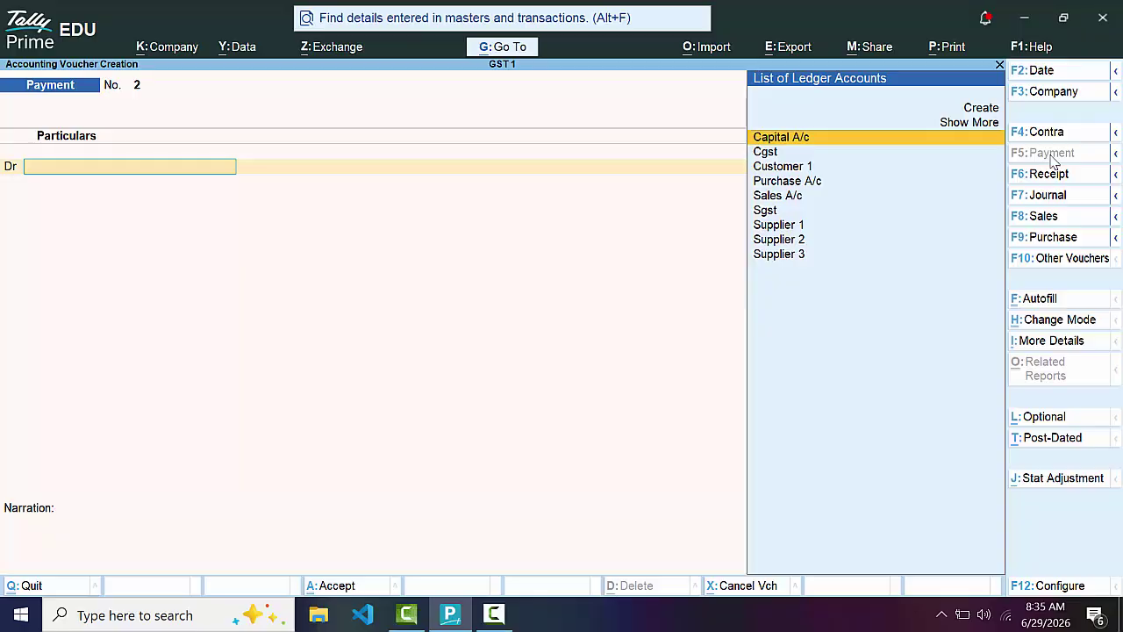
Begin a second payment to Supplier 1, discard it, and reopen a blank Payment No. 2
{"action": "key", "text": "Down"}
{"action": "key", "text": "Down"}
{"action": "key", "text": "Down"}
{"action": "key", "text": "Down"}
{"action": "key", "text": "Down"}
{"action": "key", "text": "Down"}
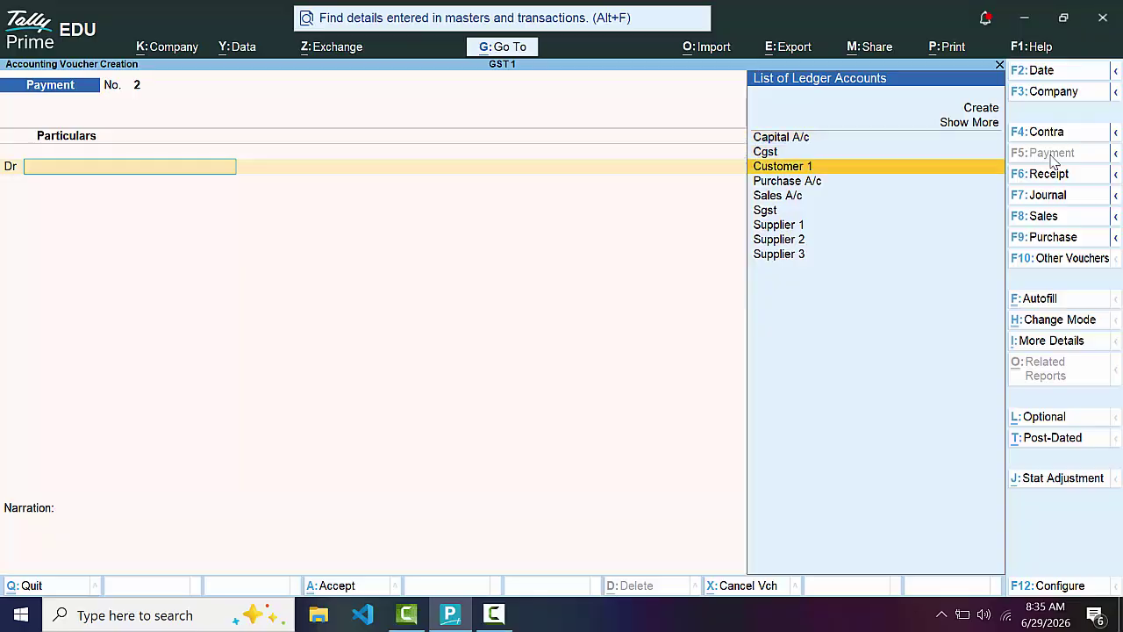
{"action": "key", "text": "Return"}
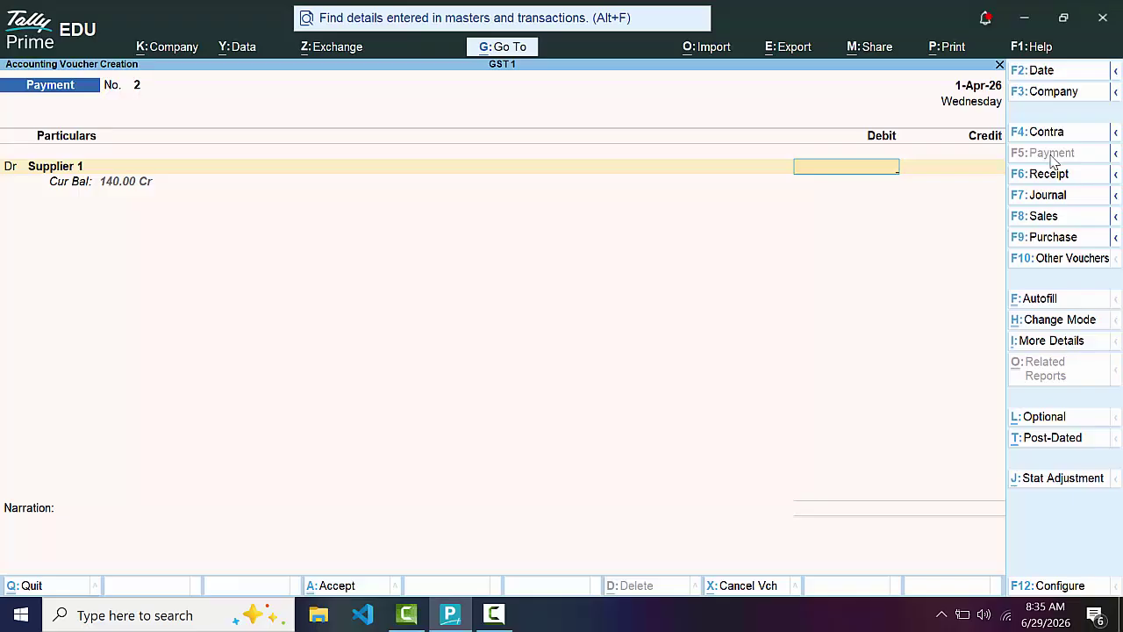
{"action": "key", "text": "Escape"}
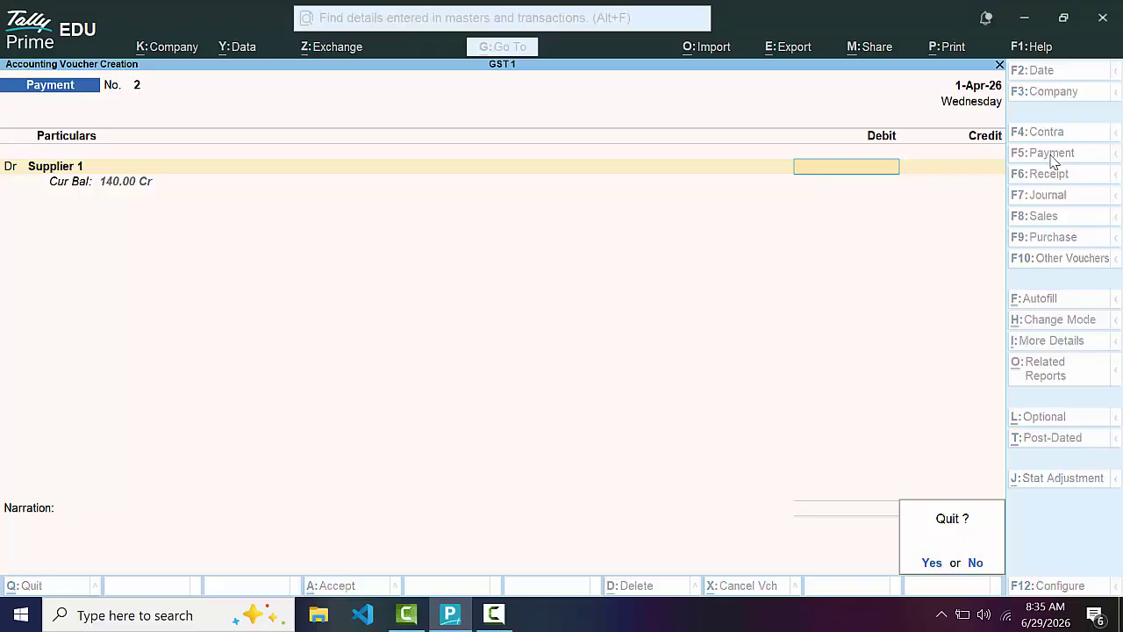
{"action": "key", "text": "y"}
{"action": "key", "text": "Return"}
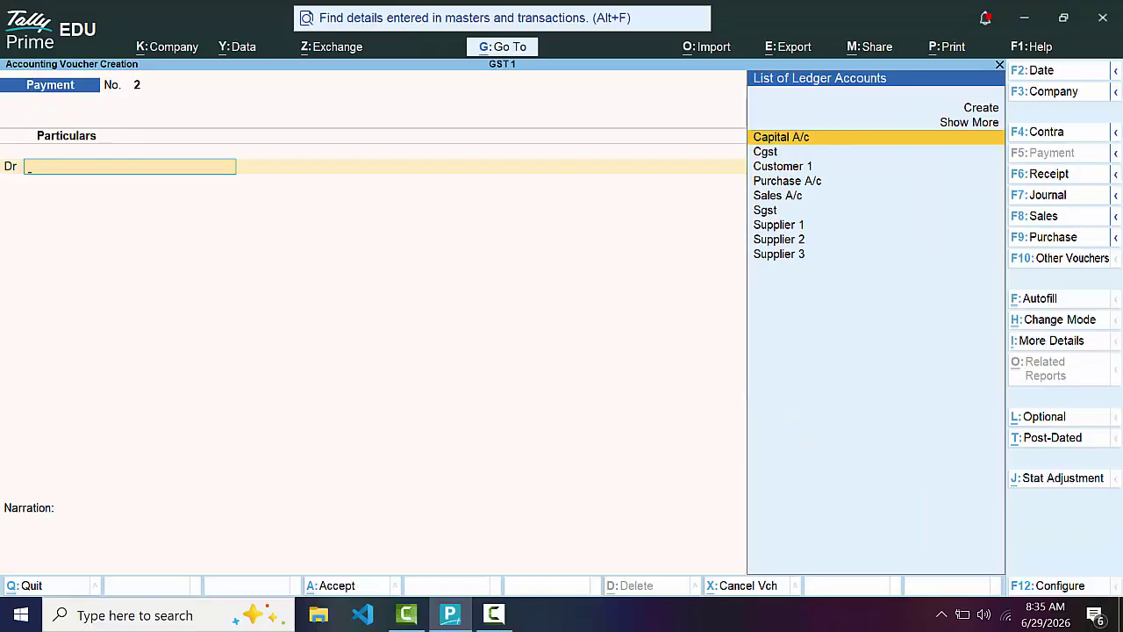
Begin a receipt crediting Customer 1, discard it, and reopen a blank Receipt No. 2
{"action": "left_click", "coordinate": [1047, 177]}
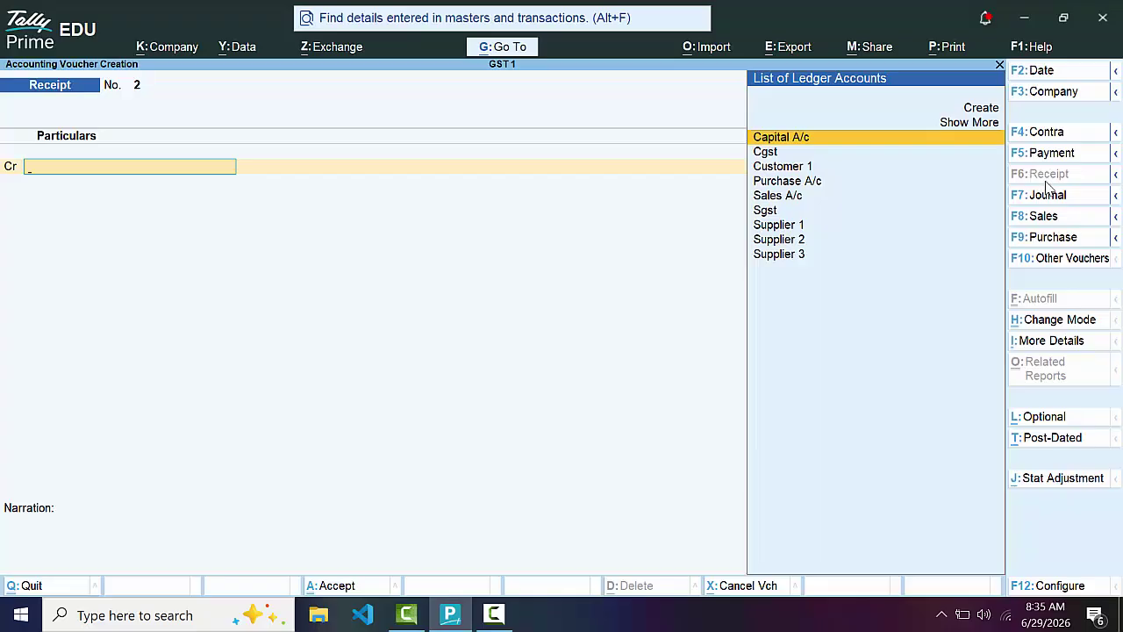
{"action": "key", "text": "Down"}
{"action": "key", "text": "Down"}
{"action": "key", "text": "Return"}
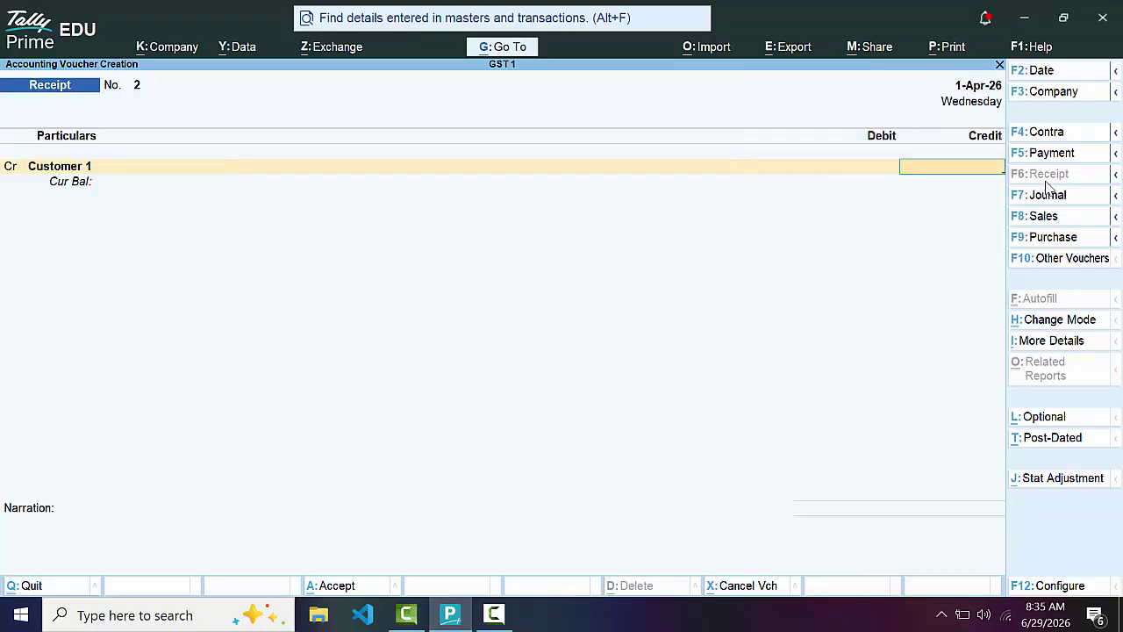
{"action": "key", "text": "Escape"}
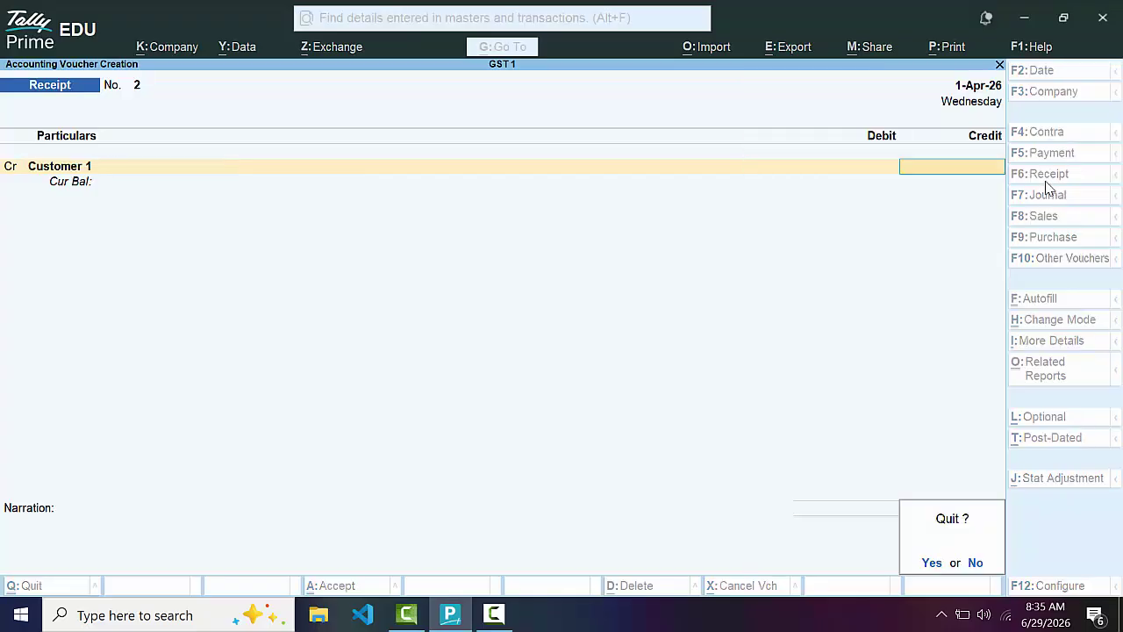
{"action": "key", "text": "y"}
{"action": "key", "text": "Return"}
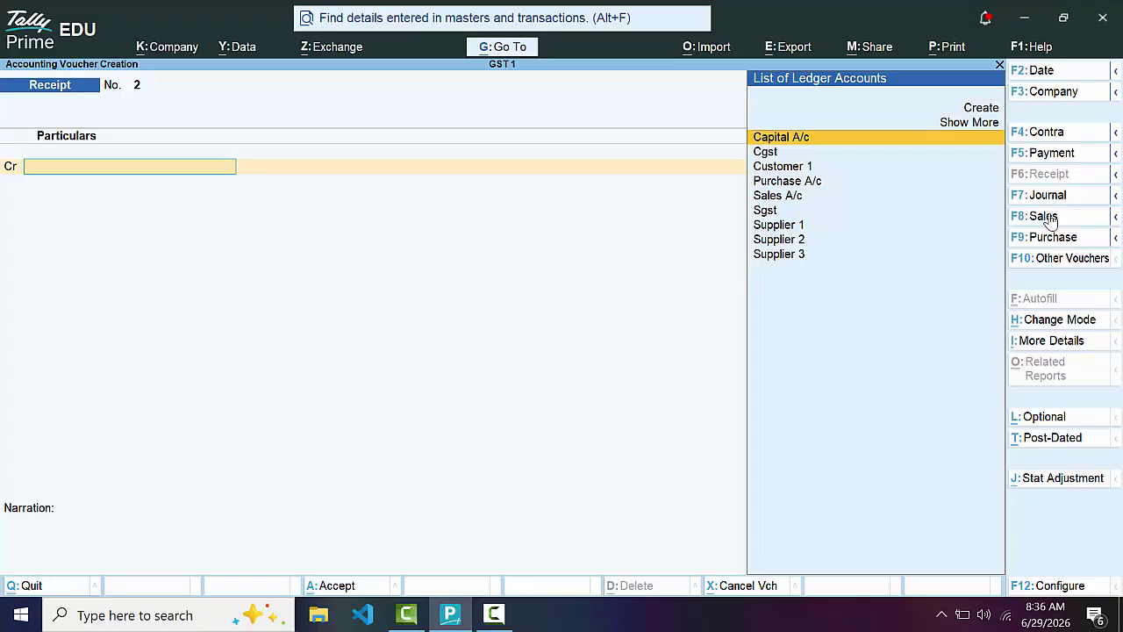
Start a sales voucher with Customer 1 as the party and enter the party's GSTIN
{"action": "left_click", "coordinate": [1050, 218]}
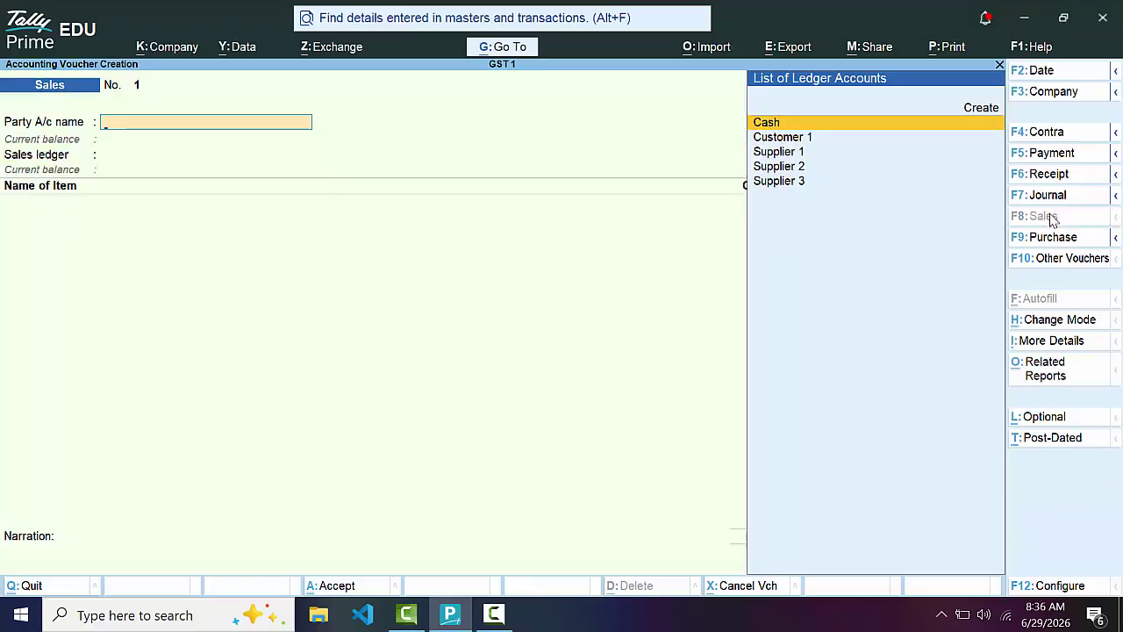
{"action": "key", "text": "Down"}
{"action": "key", "text": "Return"}
{"action": "key", "text": "Return"}
{"action": "key", "text": "Return"}
{"action": "key", "text": "Return"}
{"action": "key", "text": "Return"}
{"action": "key", "text": "Return"}
{"action": "key", "text": "Return"}
{"action": "key", "text": "Return"}
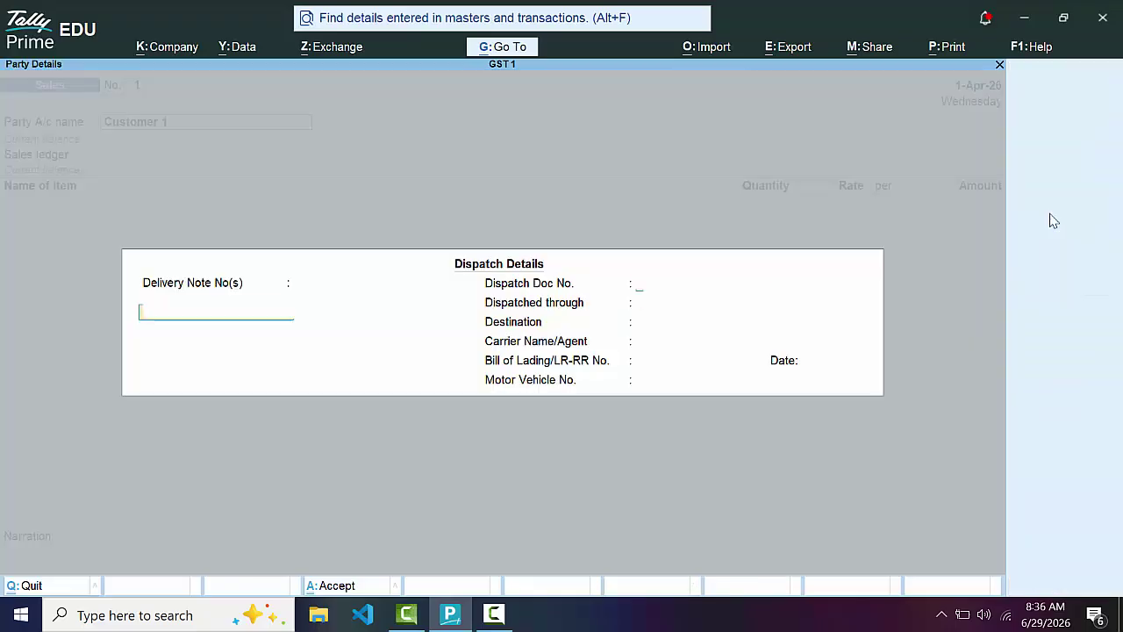
{"action": "key", "text": "Return"}
{"action": "key", "text": "Return"}
{"action": "key", "text": "Return"}
{"action": "key", "text": "Return"}
{"action": "key", "text": "Return"}
{"action": "key", "text": "Return"}
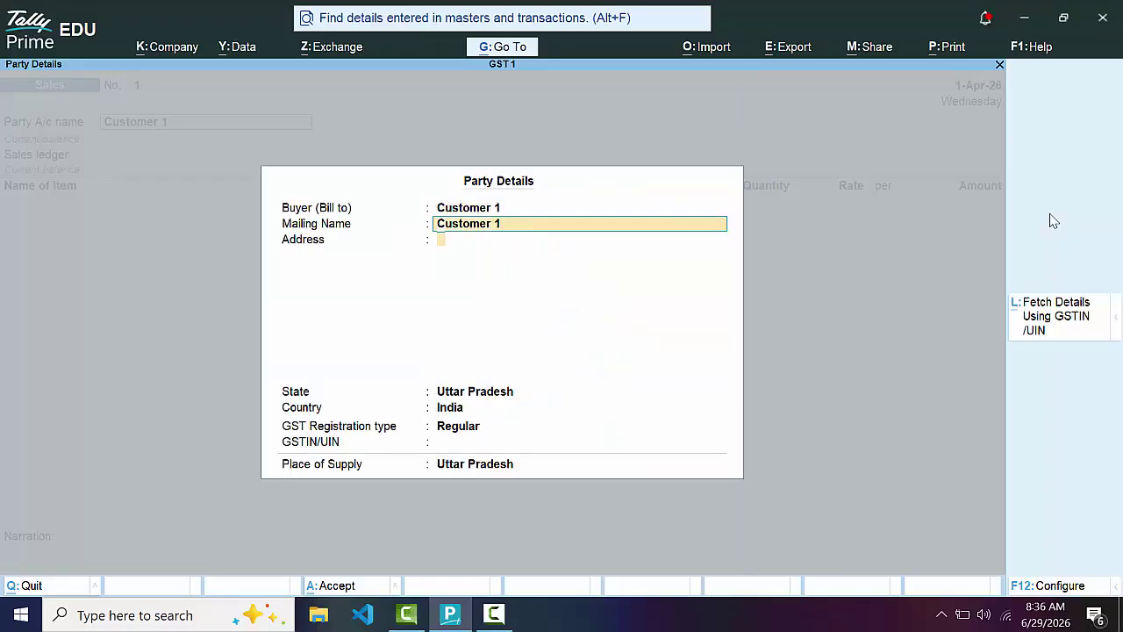
{"action": "type", "text": "GDFGSDGGGGGG"}
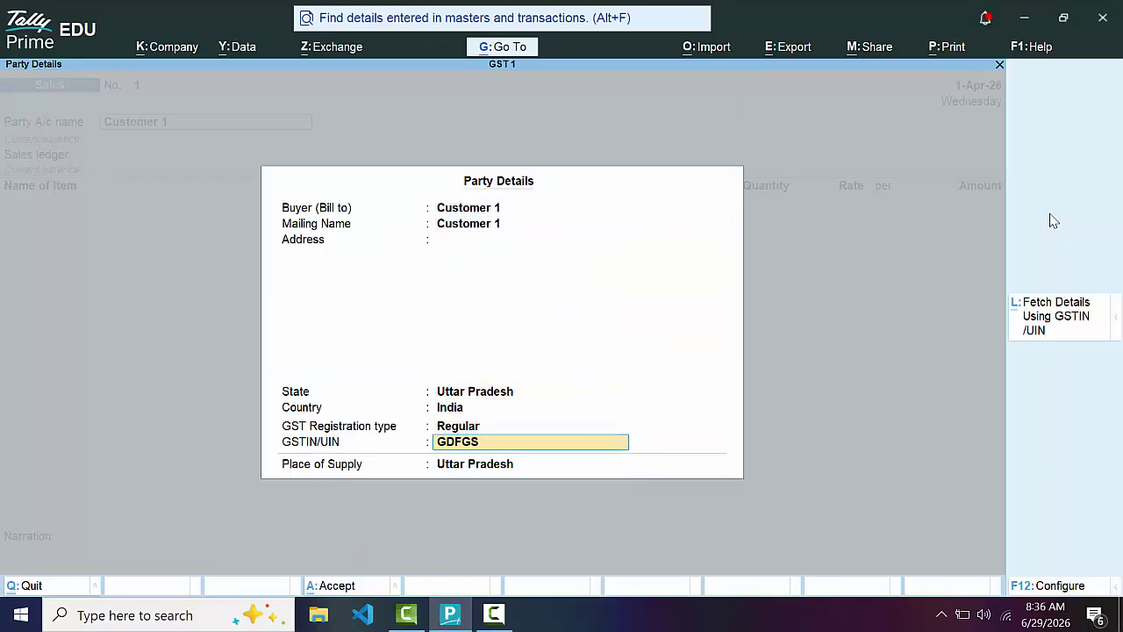
{"action": "key", "text": "BackSpace"}
{"action": "key", "text": "BackSpace"}
{"action": "key", "text": "BackSpace"}
{"action": "key", "text": "BackSpace"}
{"action": "key", "text": "BackSpace"}
{"action": "key", "text": "BackSpace"}
{"action": "key", "text": "BackSpace"}
{"action": "key", "text": "BackSpace"}
{"action": "key", "text": "BackSpace"}
{"action": "key", "text": "BackSpace"}
{"action": "key", "text": "BackSpace"}
{"action": "key", "text": "BackSpace"}
{"action": "key", "text": "Return"}
{"action": "key", "text": "Return"}
{"action": "key", "text": "Return"}
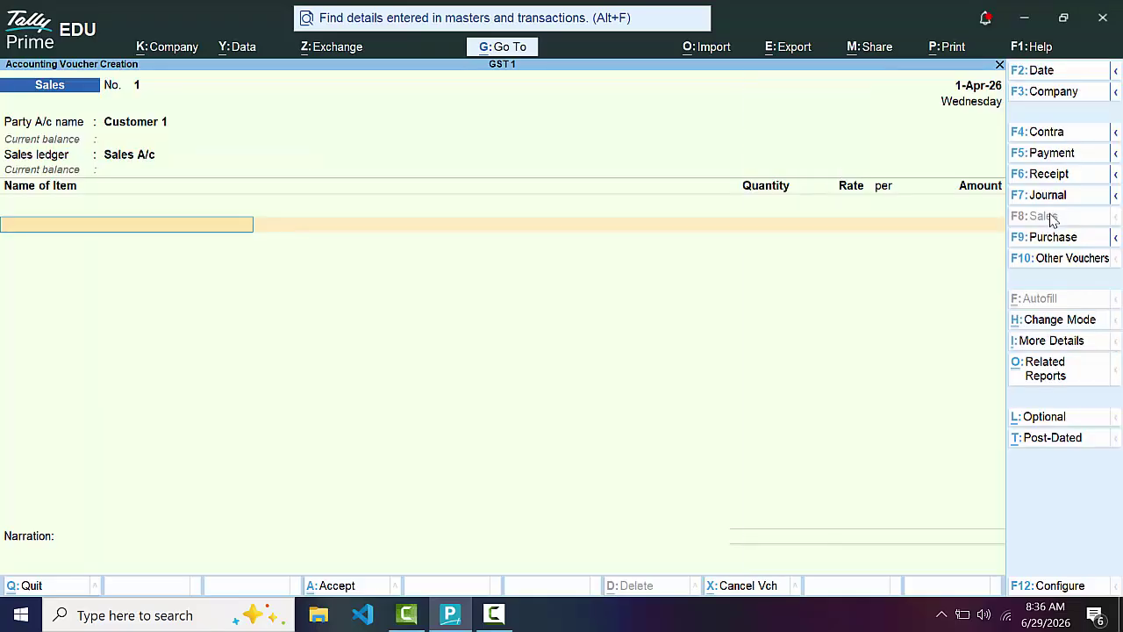
Add 5 nos of Book 1 at a rate of 560.00
{"action": "type", "text": "B"}
{"action": "key", "text": "Return"}
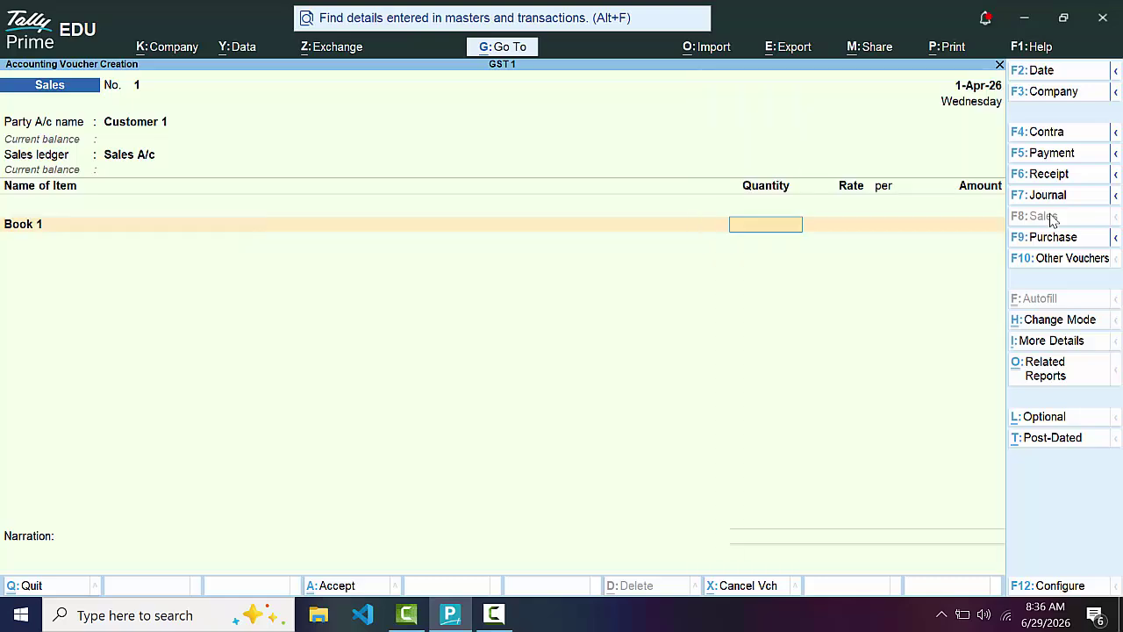
{"action": "type", "text": "5"}
{"action": "key", "text": "Return"}
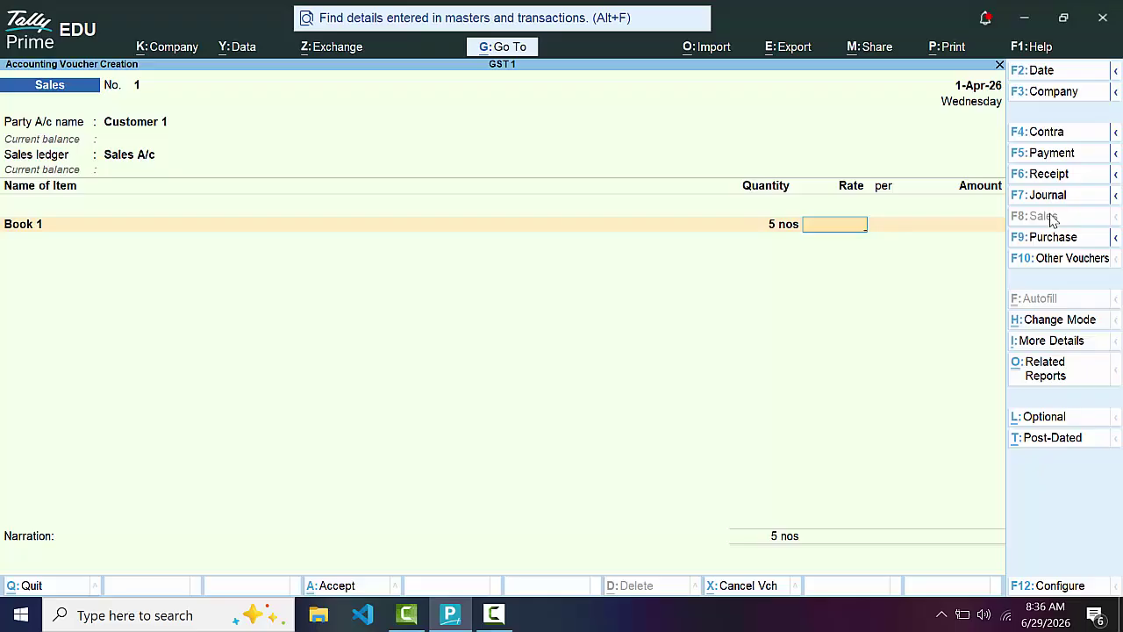
{"action": "type", "text": "560"}
{"action": "key", "text": "Return"}
{"action": "key", "text": "Return"}
{"action": "key", "text": "Return"}
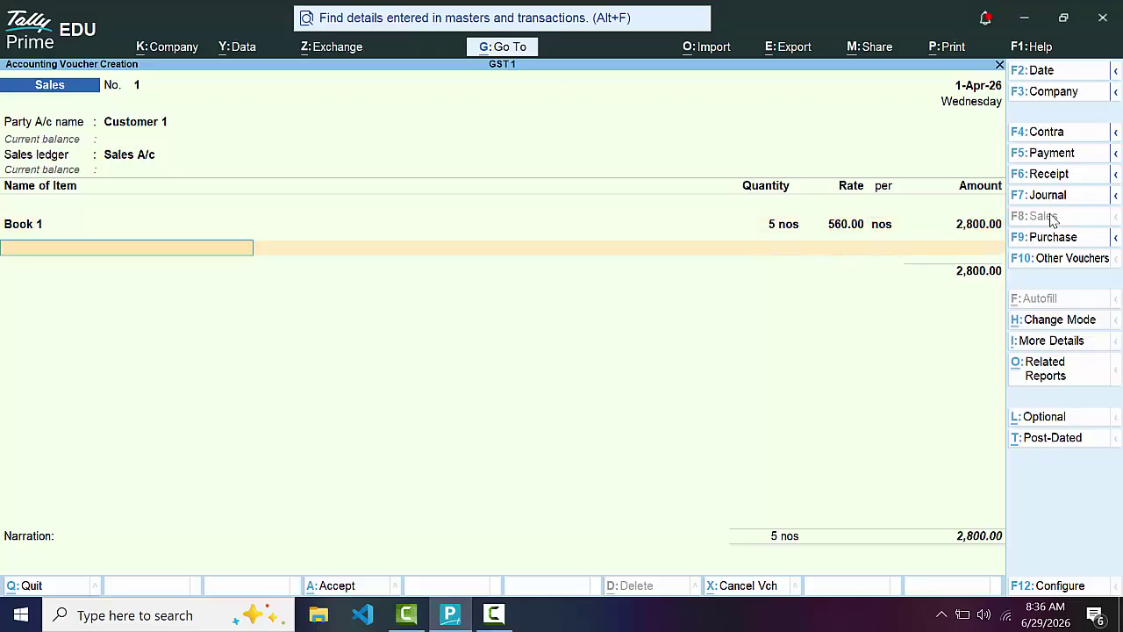
Add the Cgst and Sgst tax ledgers, 70.00 each
{"action": "type", "text": "C"}
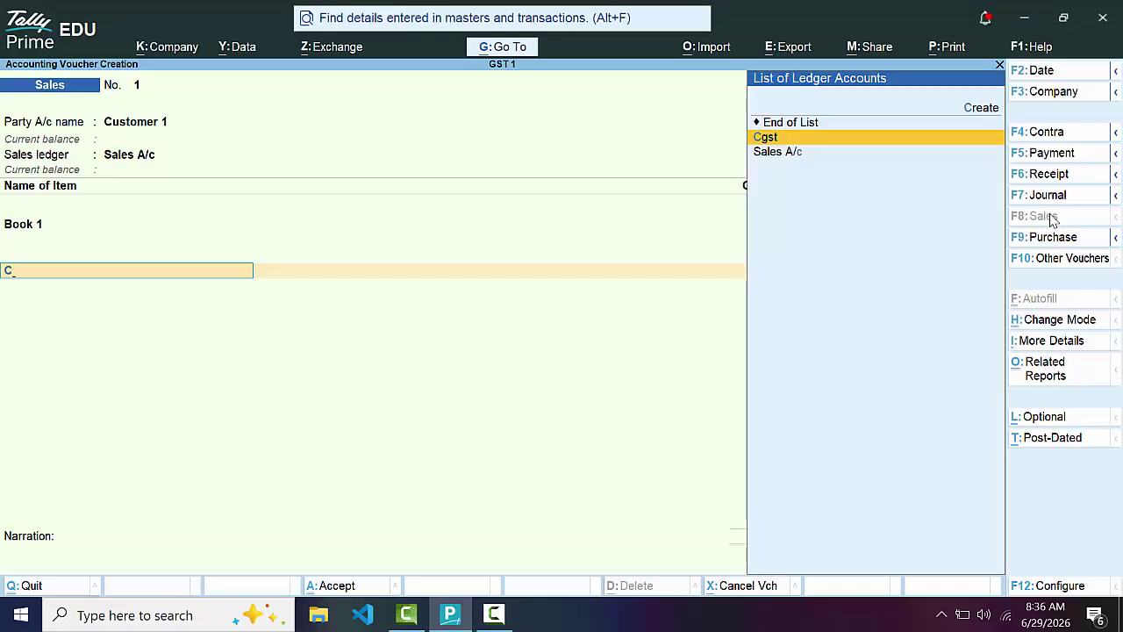
{"action": "key", "text": "Return"}
{"action": "key", "text": "Return"}
{"action": "type", "text": "S"}
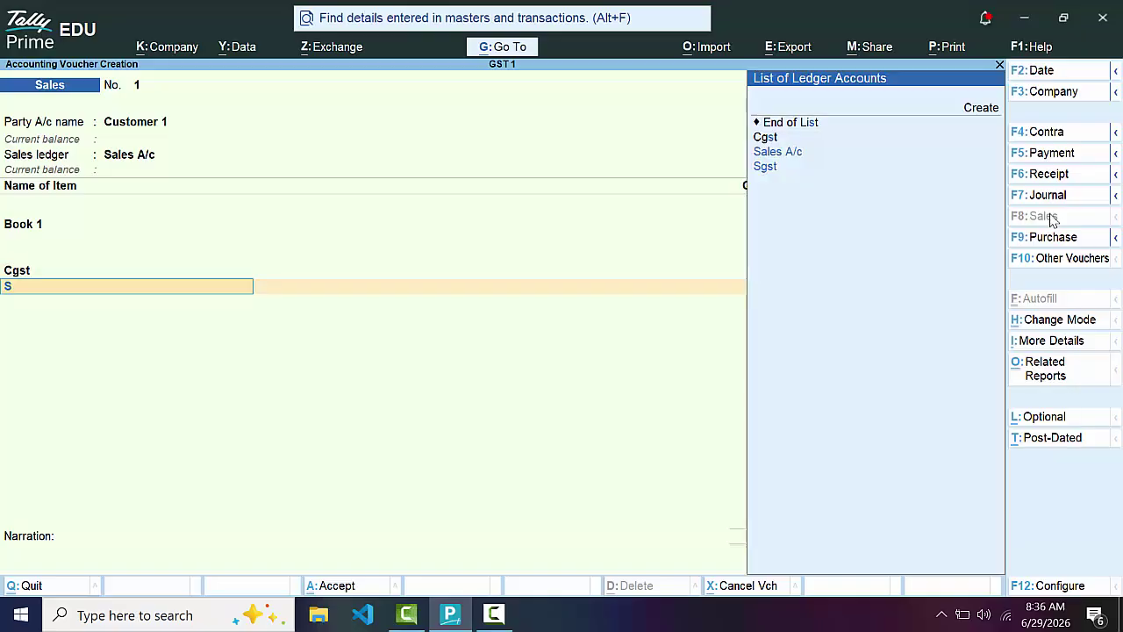
{"action": "key", "text": "Down"}
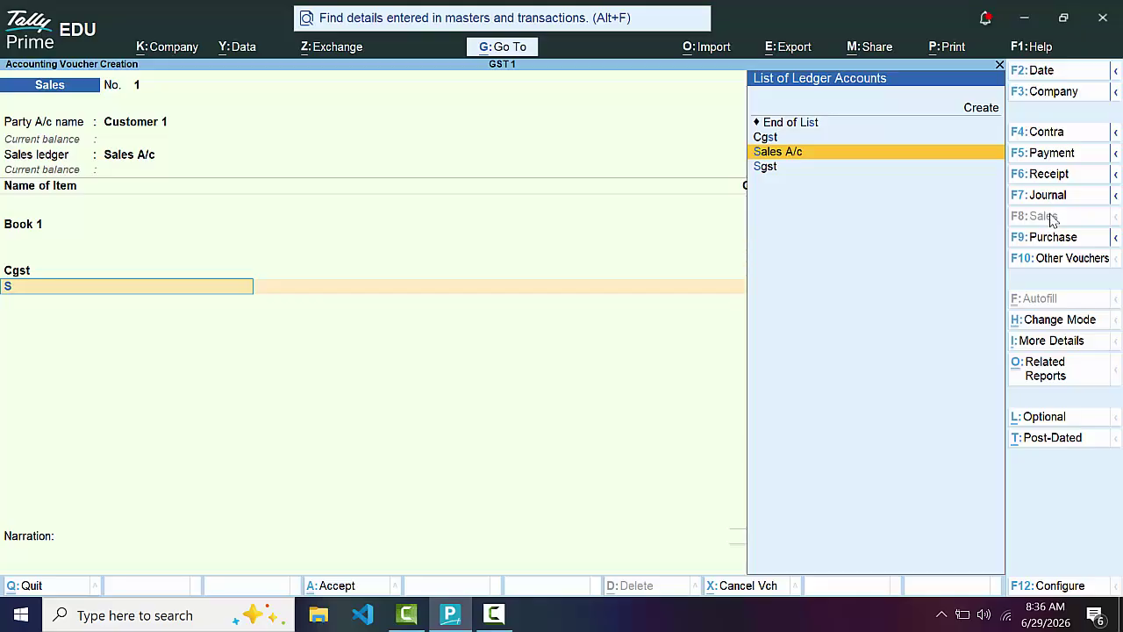
{"action": "key", "text": "Down"}
{"action": "key", "text": "Return"}
Accept the new bill reference and add the narration 'The goods have been sold with credit'
{"action": "key", "text": "Return"}
{"action": "key", "text": "Return"}
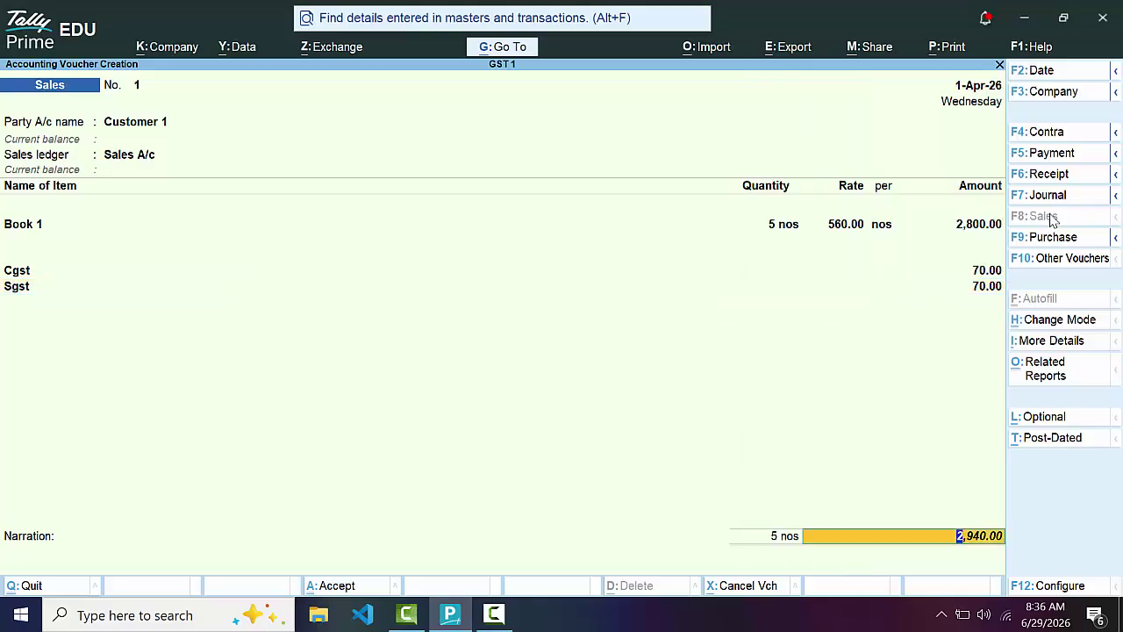
{"action": "key", "text": "Return"}
{"action": "key", "text": "Return"}
{"action": "key", "text": "Return"}
{"action": "key", "text": "Return"}
{"action": "key", "text": "Return"}
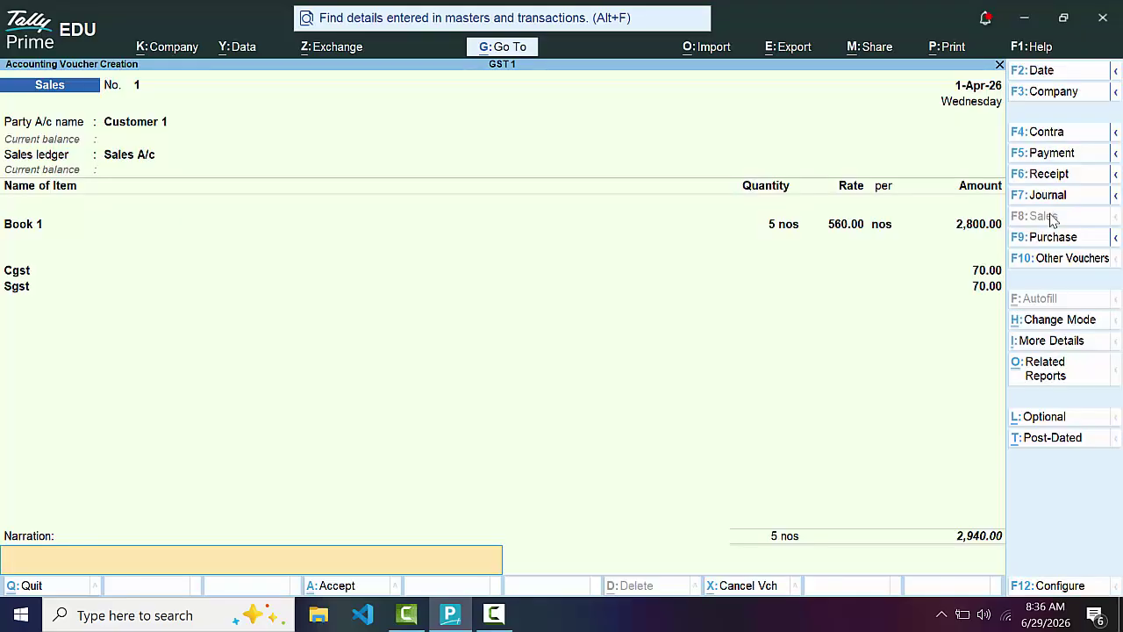
{"action": "type", "text": "The goods have been sold"}
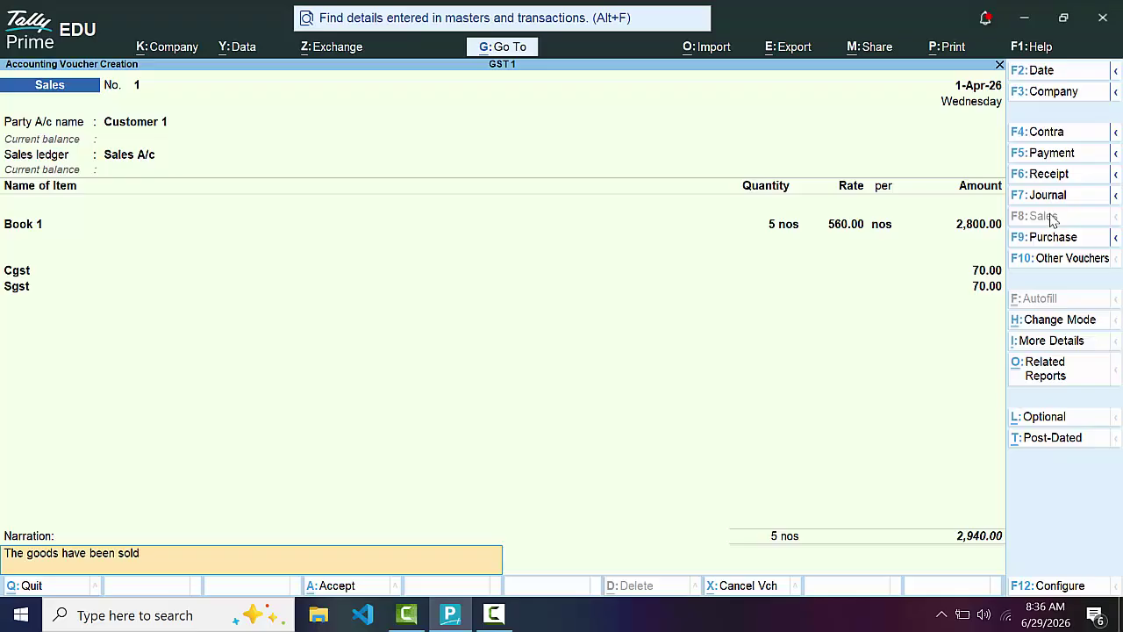
{"action": "type", "text": " with credit"}
{"action": "key", "text": "Return"}
Save the invoice, then open Customer 1's sales voucher from the Day Book
{"action": "key", "text": "y"}
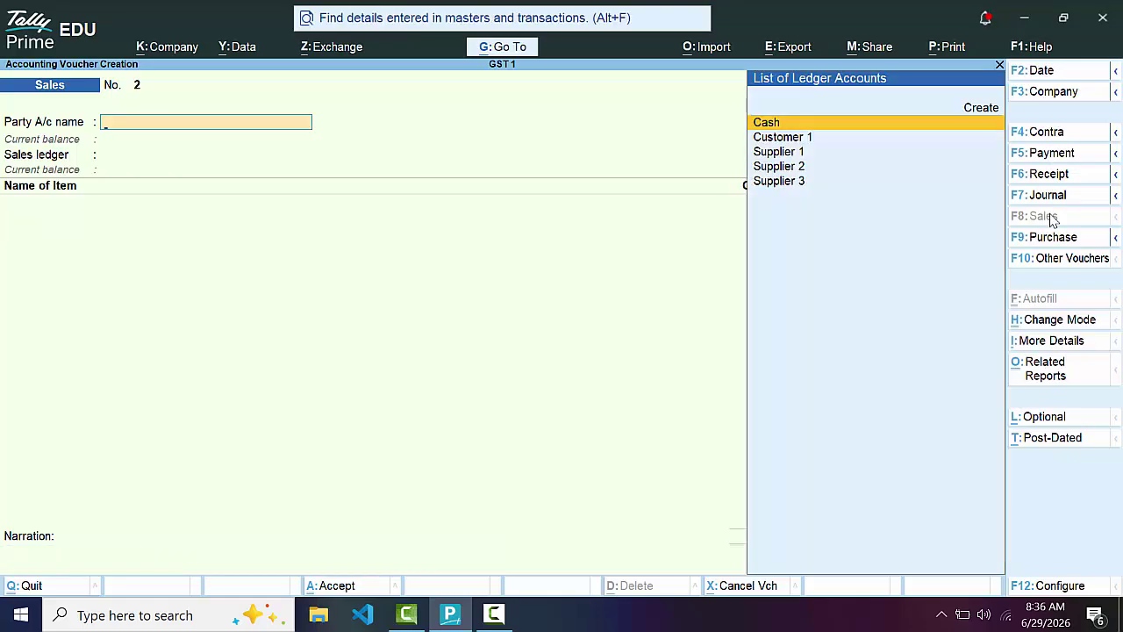
{"action": "key", "text": "Escape"}
{"action": "key", "text": "y"}
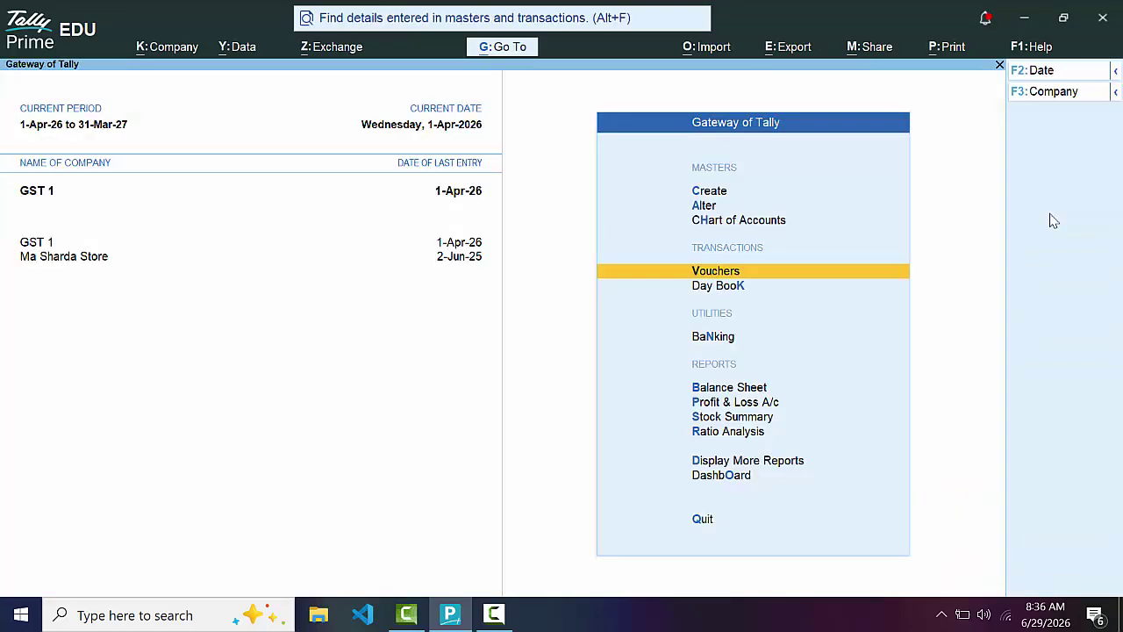
{"action": "key", "text": "k"}
{"action": "key", "text": "Down"}
{"action": "key", "text": "Down"}
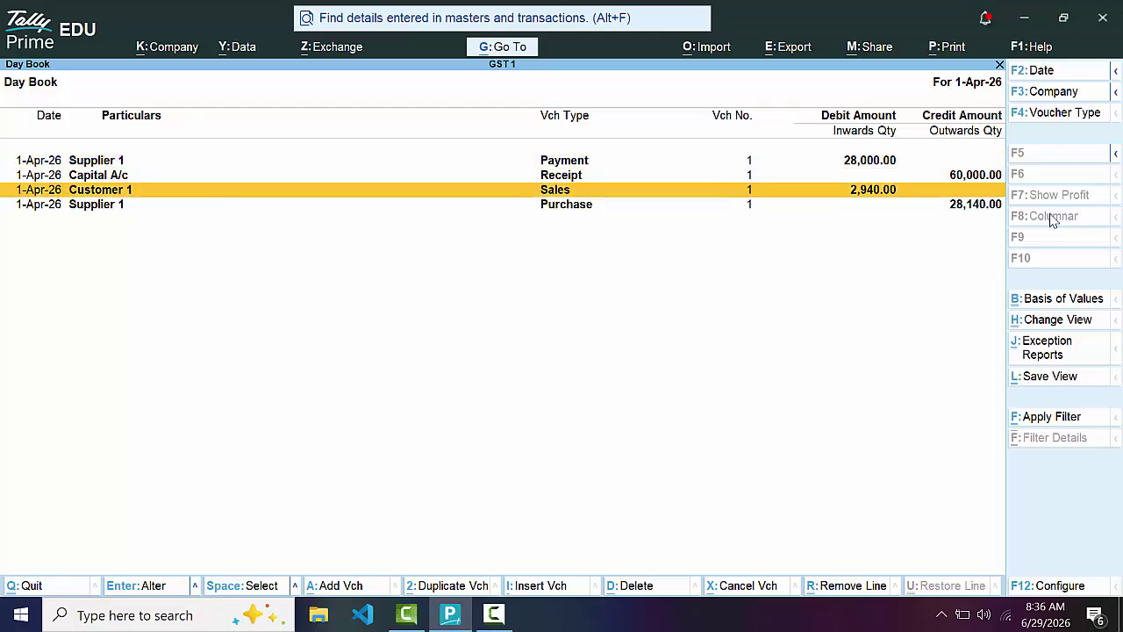
{"action": "key", "text": "Return"}
Preview the current voucher's tax invoice, enlarged to full width
{"action": "key", "text": "alt+p"}
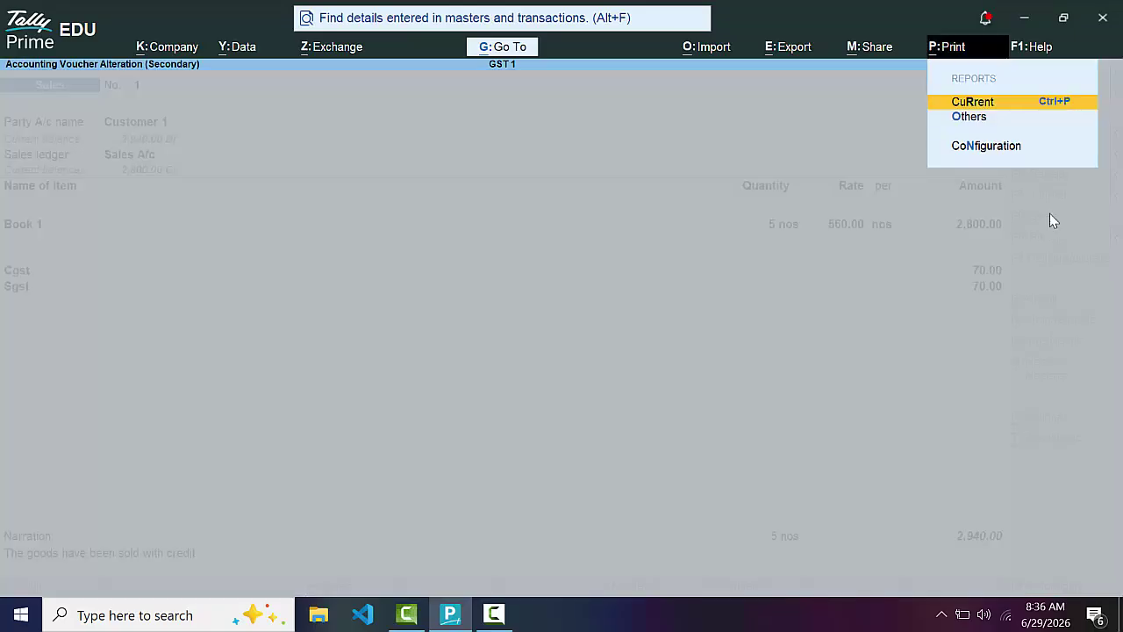
{"action": "key", "text": "Return"}
{"action": "key", "text": "i"}
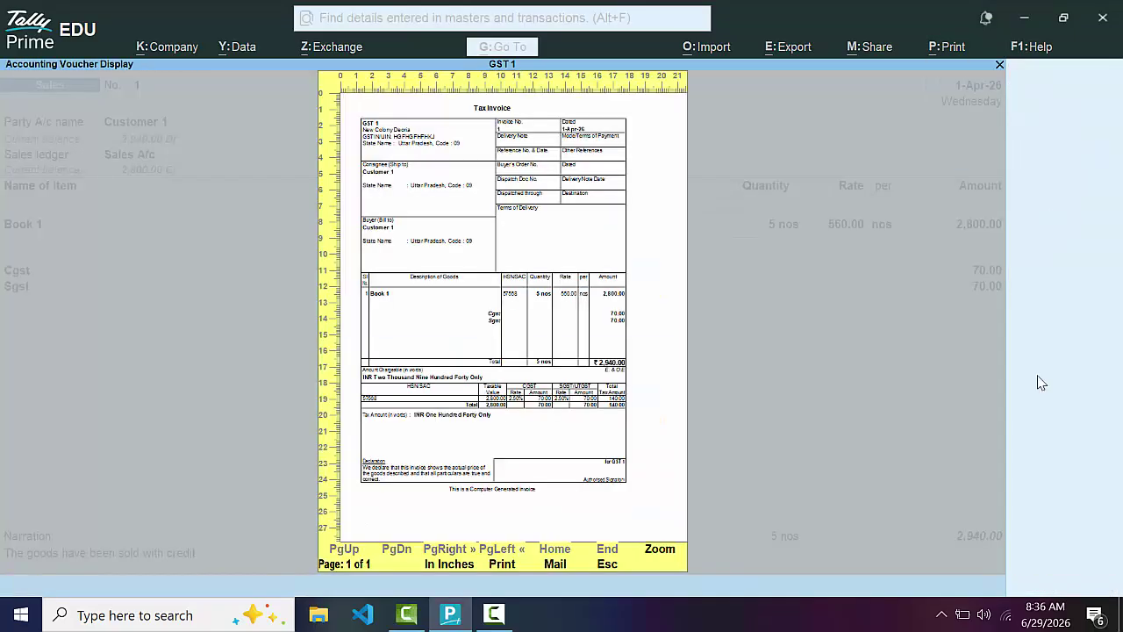
{"action": "left_click", "coordinate": [657, 549]}
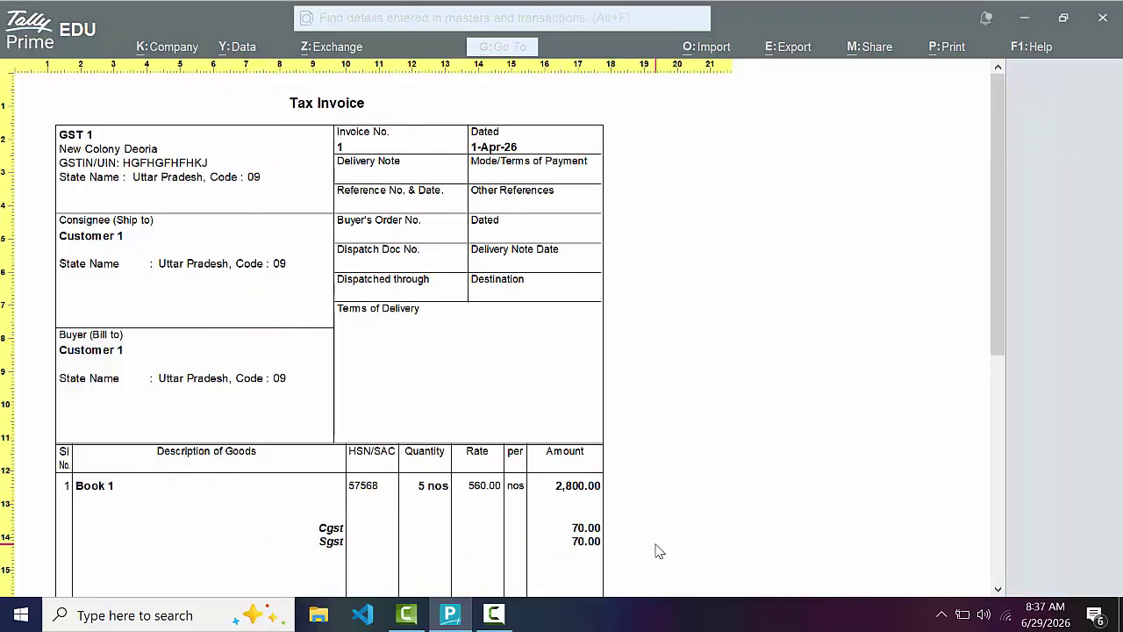
Close the preview, voucher and Day Book to return to the Gateway of Tally
{"action": "key", "text": "Escape"}
{"action": "key", "text": "Escape"}
{"action": "key", "text": "Escape"}
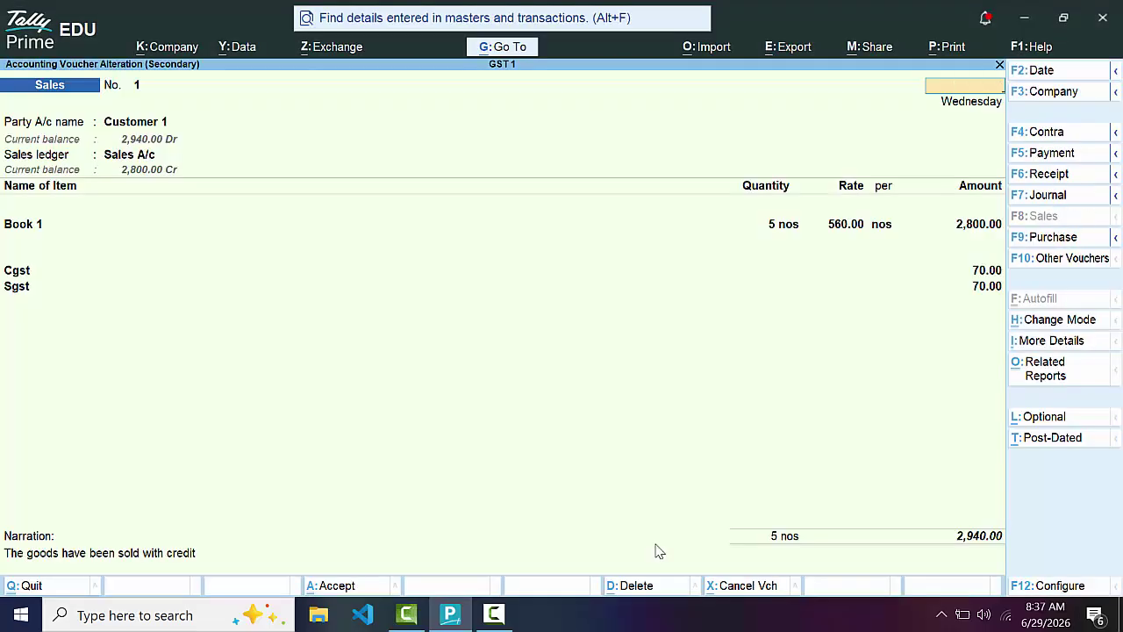
{"action": "key", "text": "Escape"}
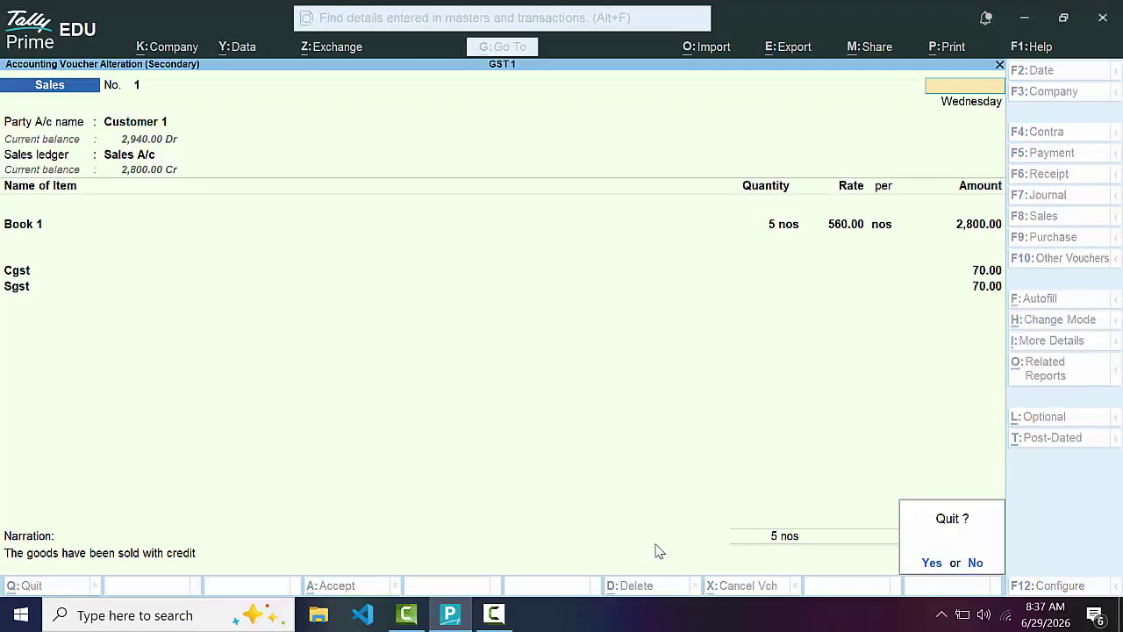
{"action": "key", "text": "y"}
{"action": "key", "text": "Escape"}
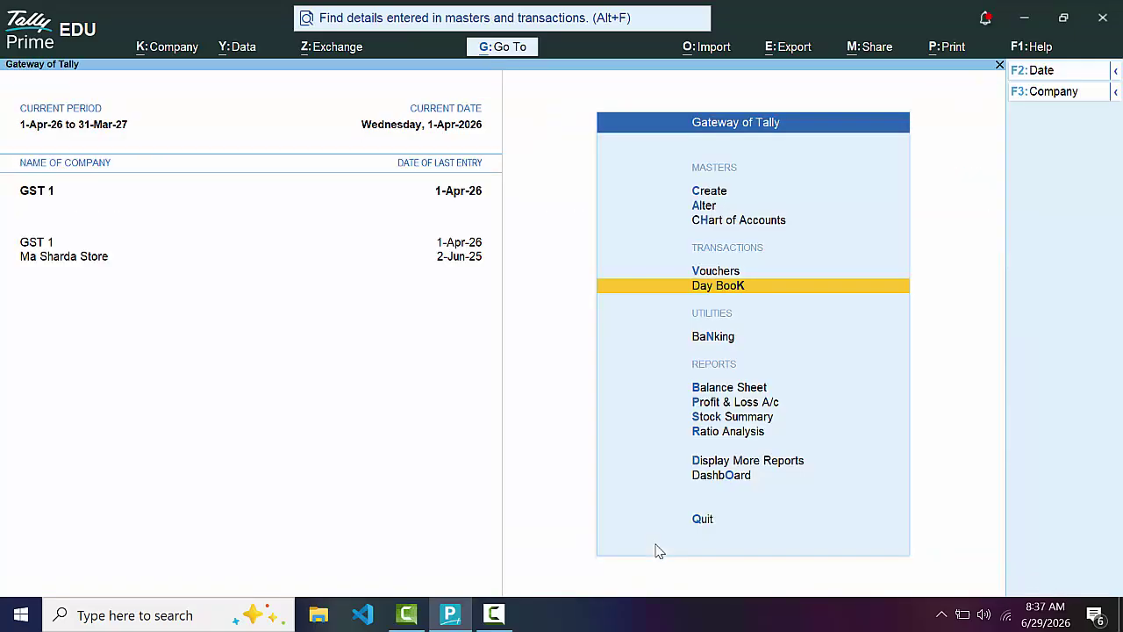
Start a receipt voucher crediting Customer 1
{"action": "key", "text": "v"}
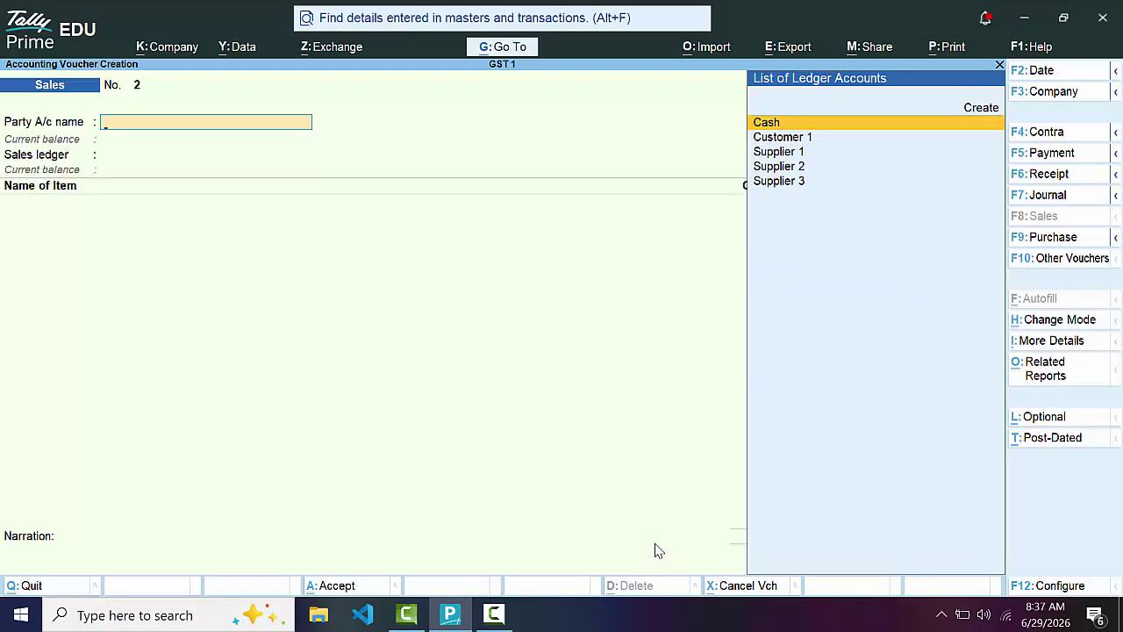
{"action": "left_click", "coordinate": [1060, 178]}
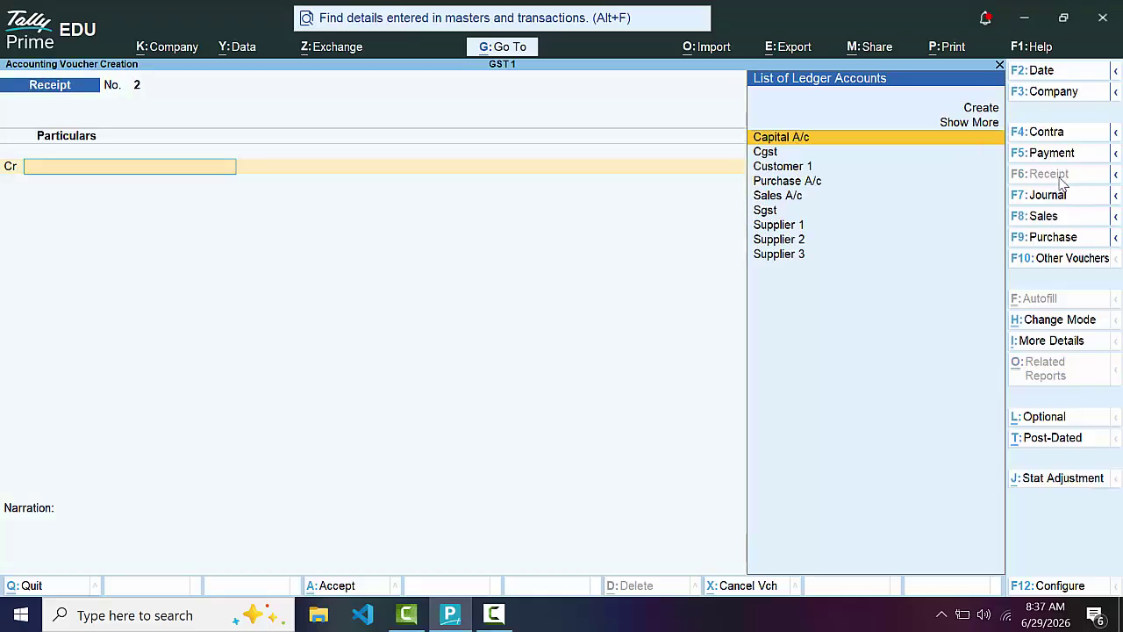
{"action": "key", "text": "Down"}
{"action": "key", "text": "Down"}
{"action": "key", "text": "Down"}
{"action": "key", "text": "Down"}
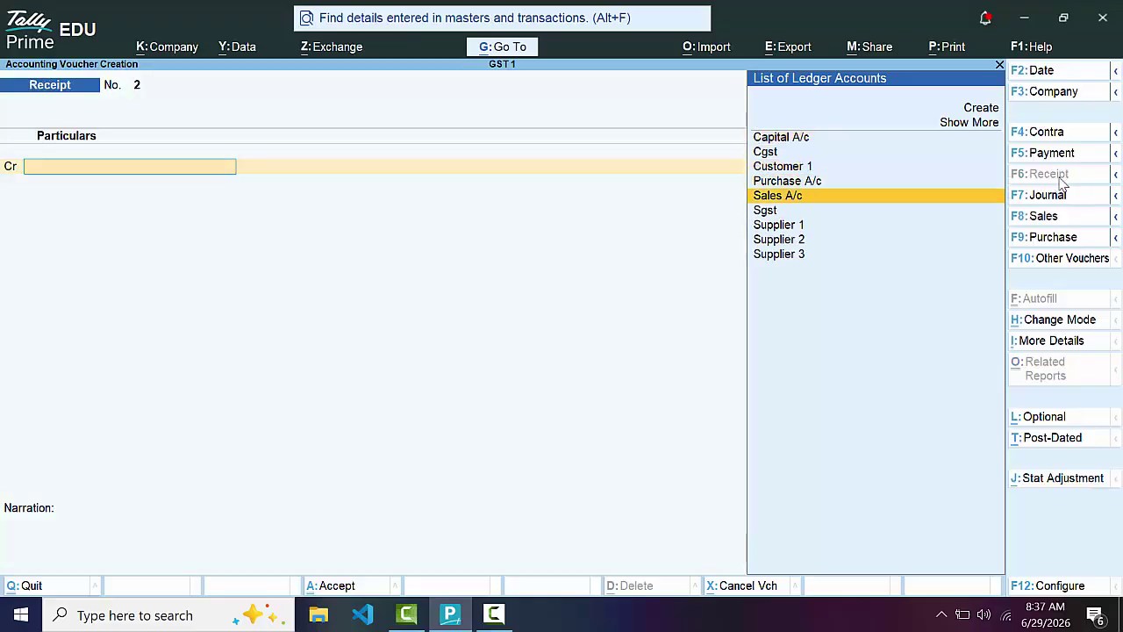
{"action": "key", "text": "Down"}
{"action": "key", "text": "Up"}
{"action": "key", "text": "Up"}
{"action": "key", "text": "Up"}
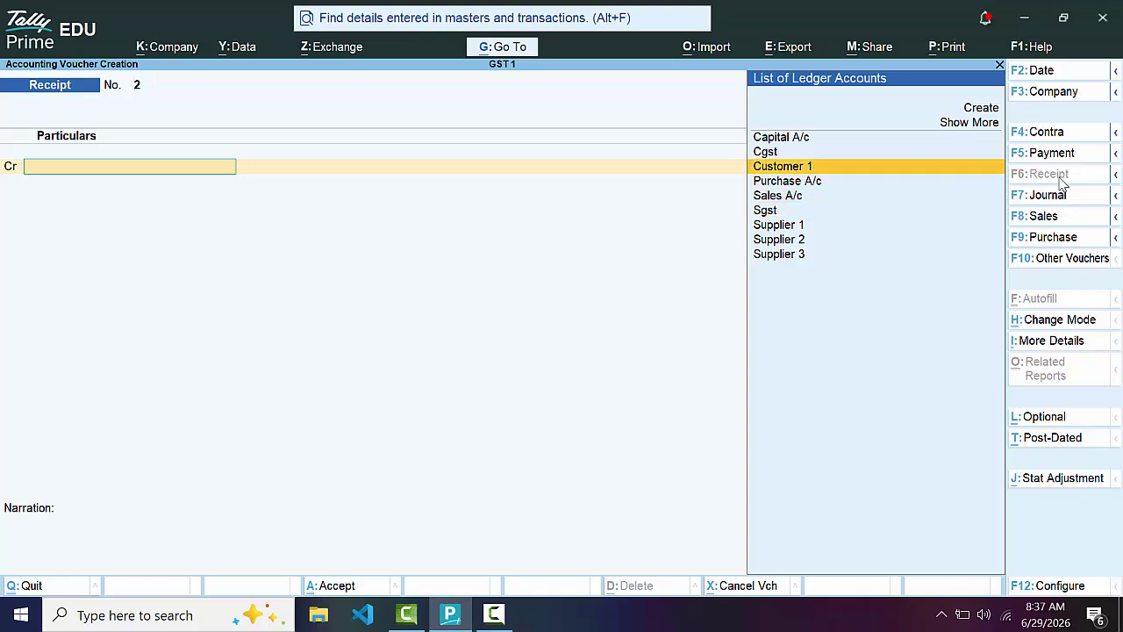
{"action": "key", "text": "Return"}
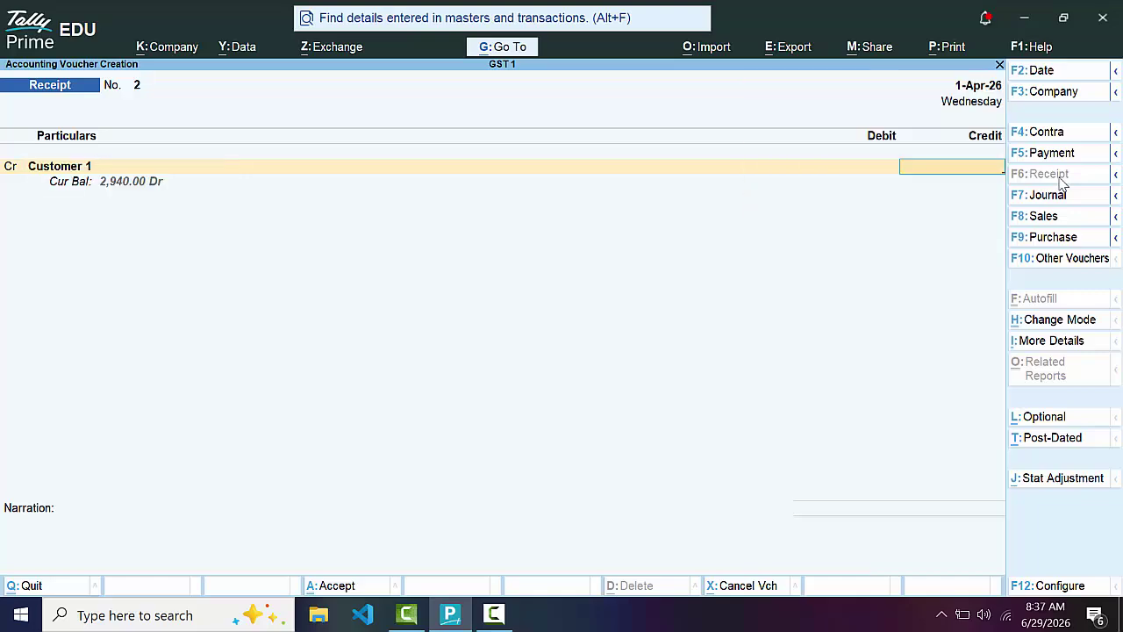
Receive 2,900.00 against invoice 1, debiting Cash
{"action": "type", "text": "2900"}
{"action": "key", "text": "Return"}
{"action": "key", "text": "Return"}
{"action": "key", "text": "Return"}
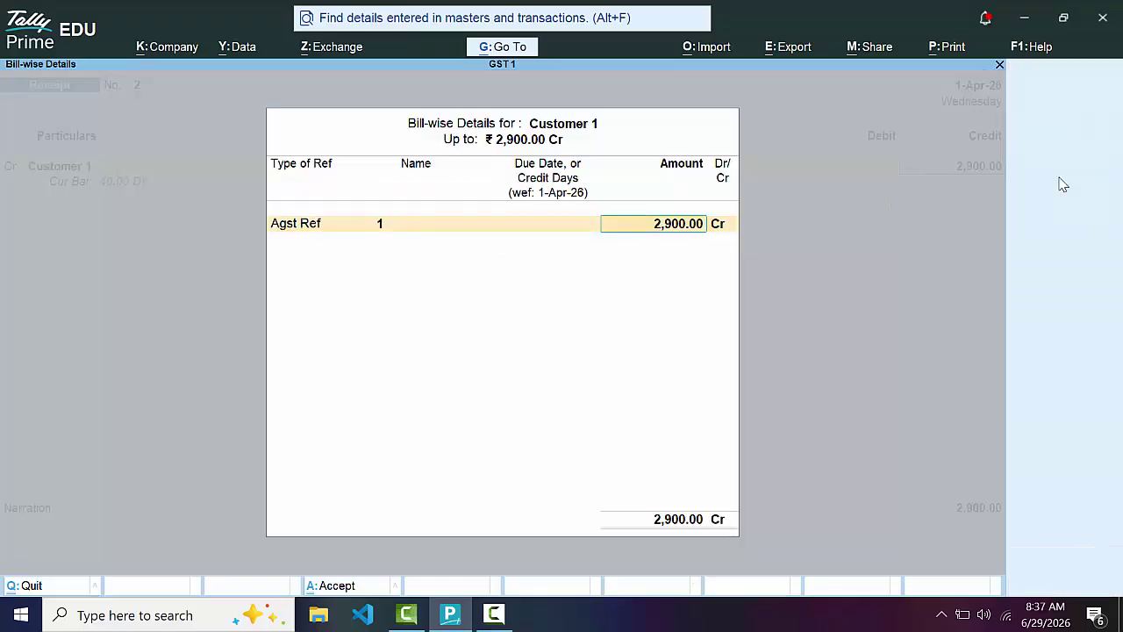
{"action": "key", "text": "Return"}
{"action": "key", "text": "Return"}
{"action": "key", "text": "Down"}
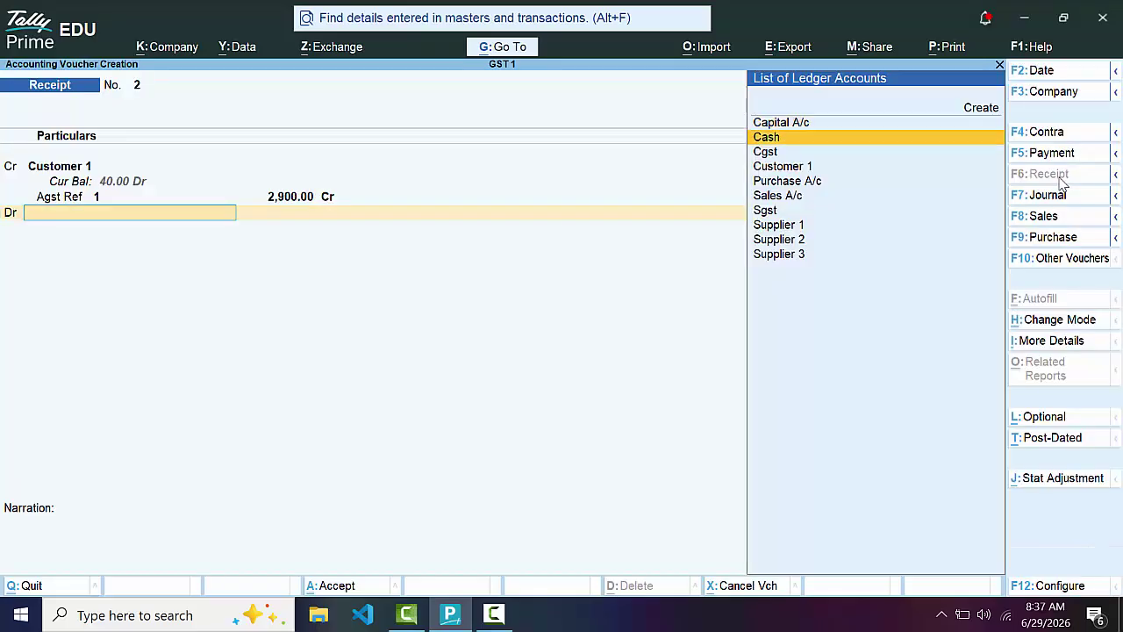
{"action": "key", "text": "Return"}
{"action": "key", "text": "Return"}
{"action": "key", "text": "Return"}
{"action": "key", "text": "Return"}
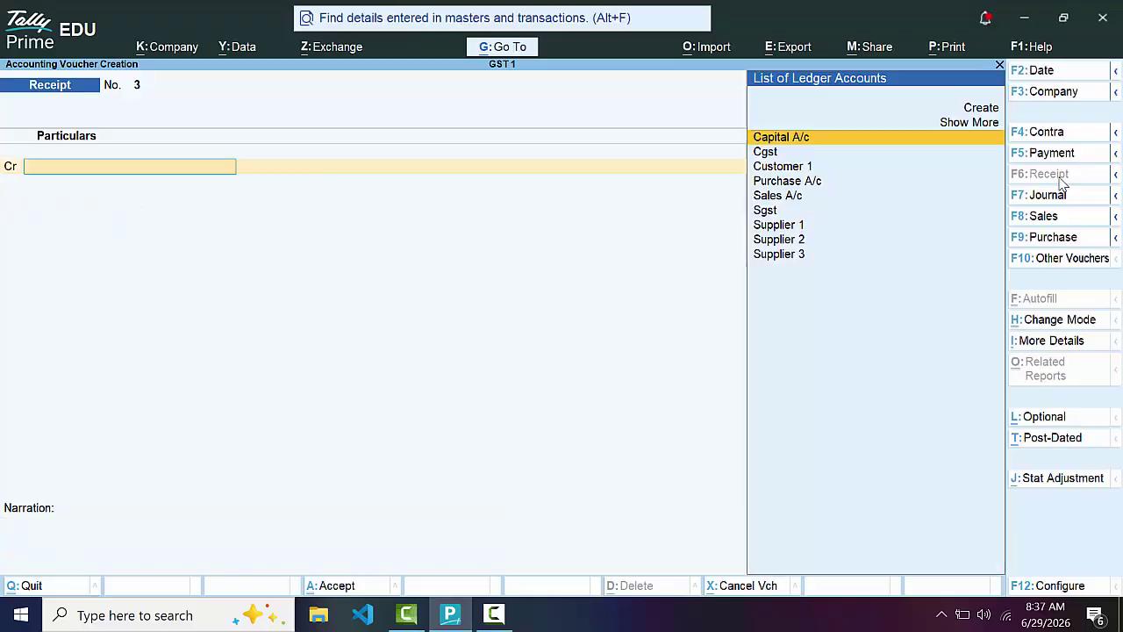
Leave the unfinished blank receipt and return to the Gateway of Tally
{"action": "key", "text": "Escape"}
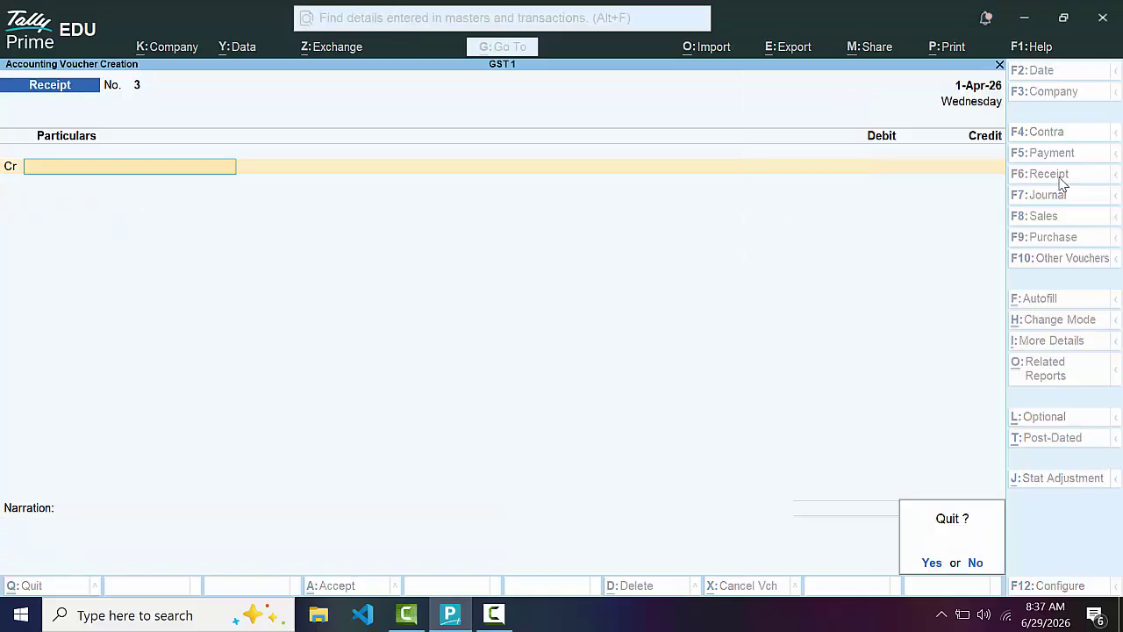
{"action": "key", "text": "n"}
{"action": "key", "text": "Down"}
{"action": "key", "text": "Down"}
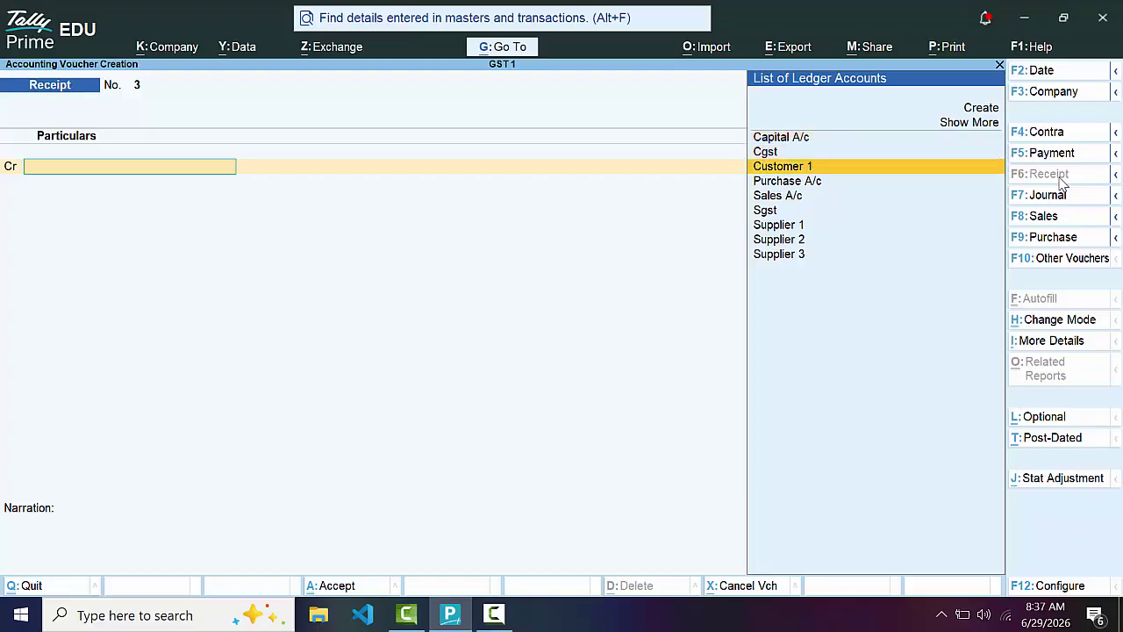
{"action": "key", "text": "Return"}
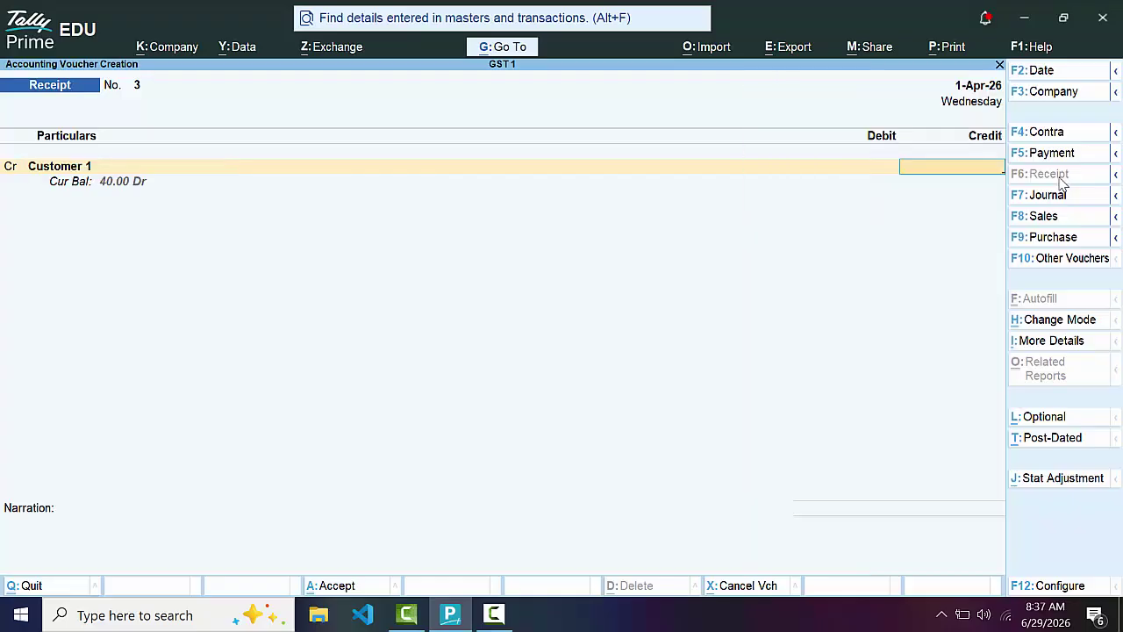
{"action": "key", "text": "Escape"}
{"action": "key", "text": "y"}
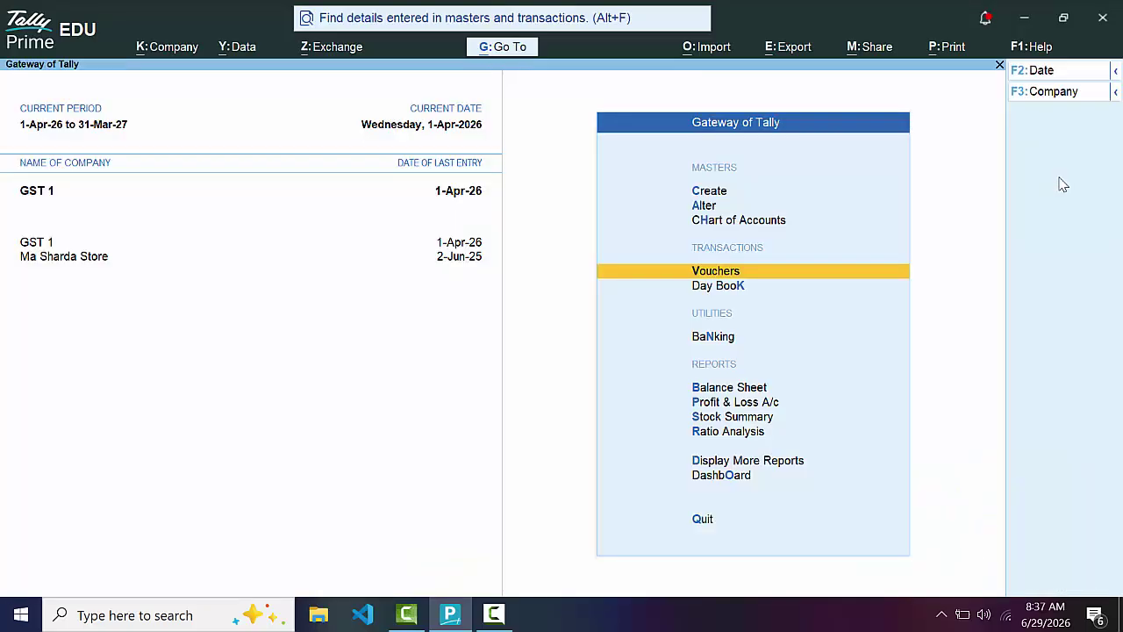